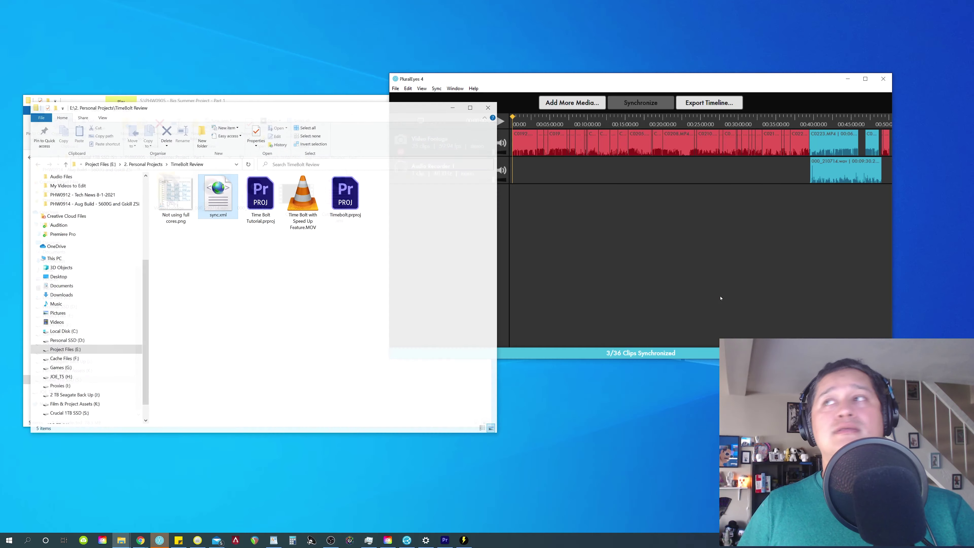
Minimize PluralEyes, import sync.xml from the TimeBolt Review folder into the Timebolt project in Premiere Pro, and open its Synced Sequence.
drag(364, 109, 626, 66)
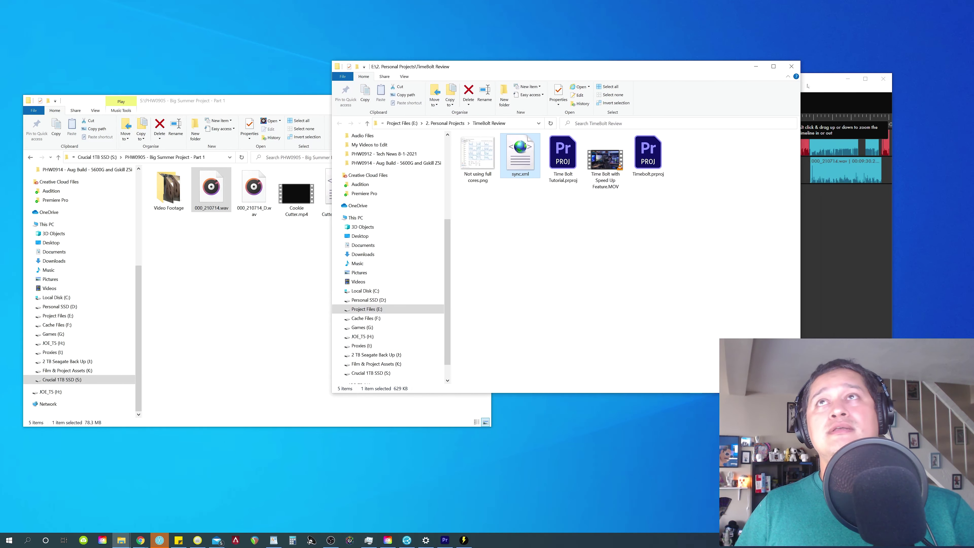
click(842, 112)
click(848, 79)
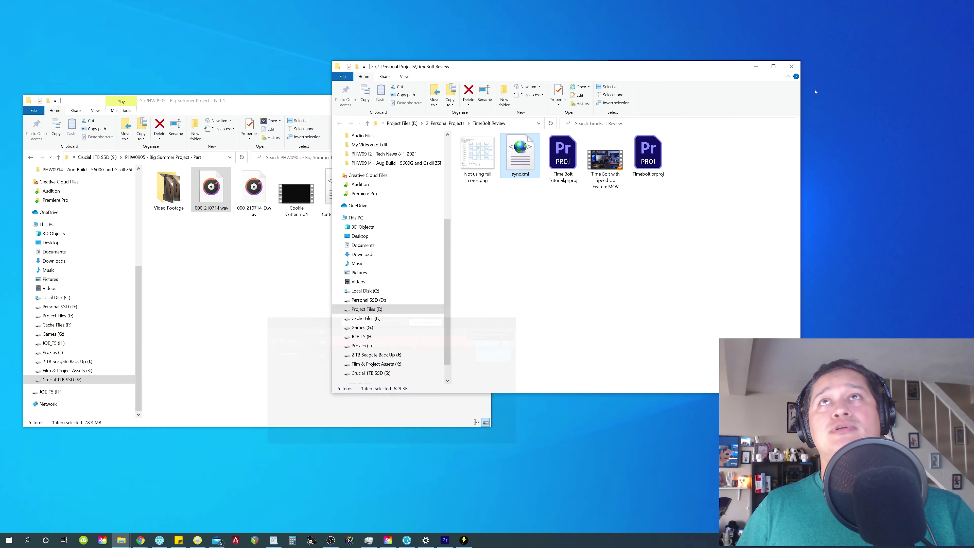
drag(698, 67, 781, 58)
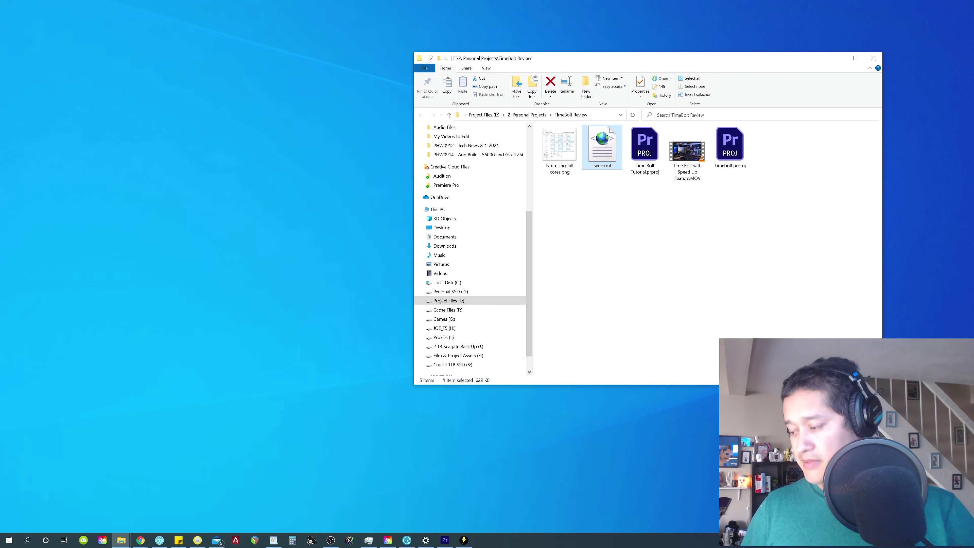
click(445, 541)
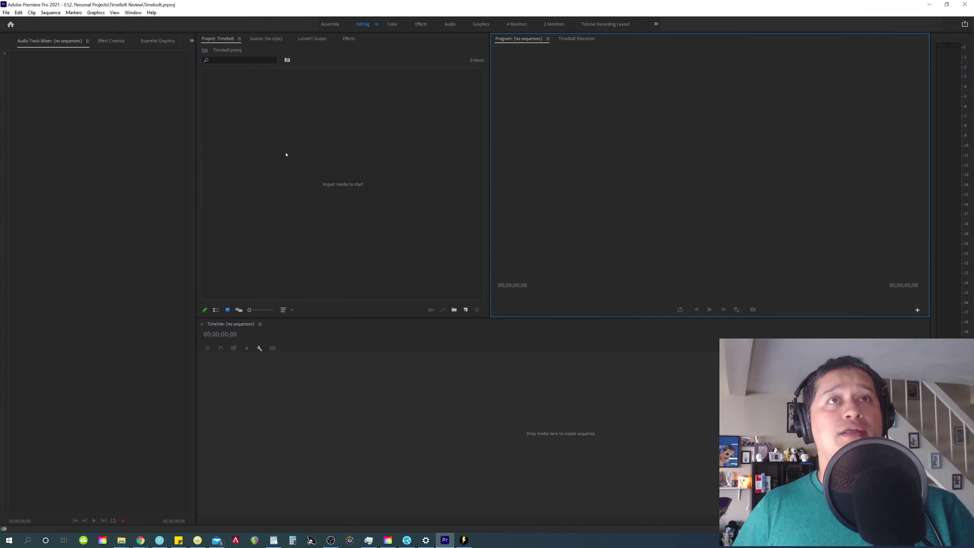
key(alt+Tab)
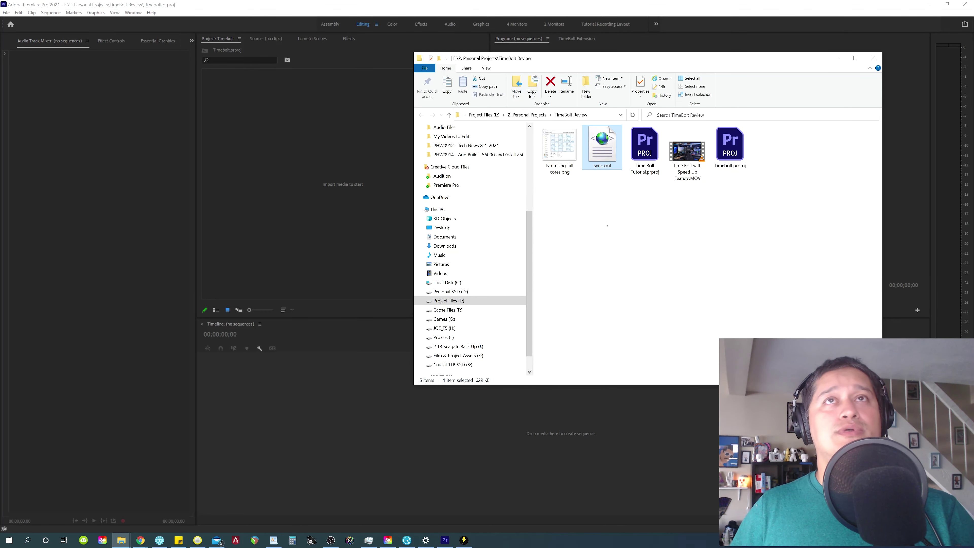
drag(603, 147, 320, 217)
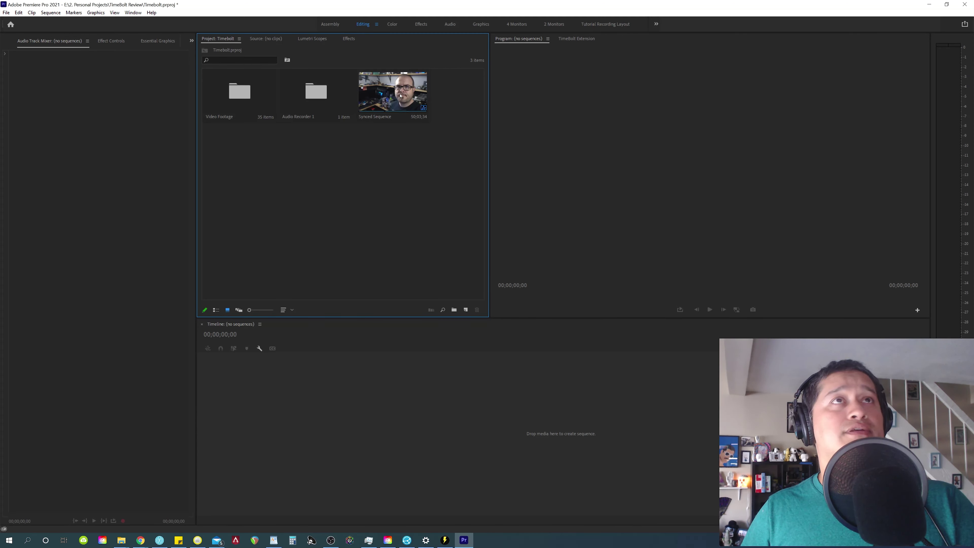
double_click(388, 87)
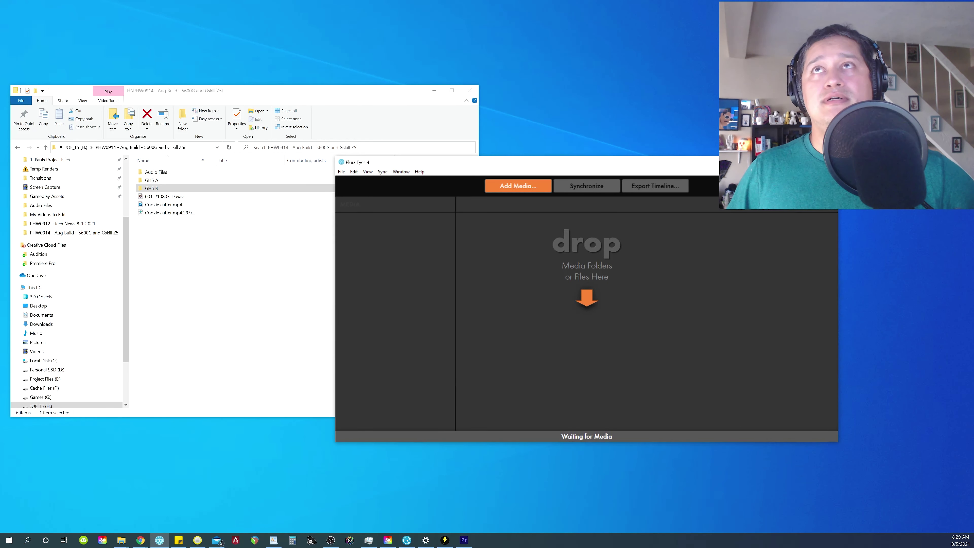
Examine the contents of the GH5 A, GH5 B and Audio Files folders inside the PHW0914 project folder.
mouse_move(608, 169)
mouse_down()
mouse_move(628, 118)
mouse_move(605, 125)
mouse_move(603, 161)
mouse_up()
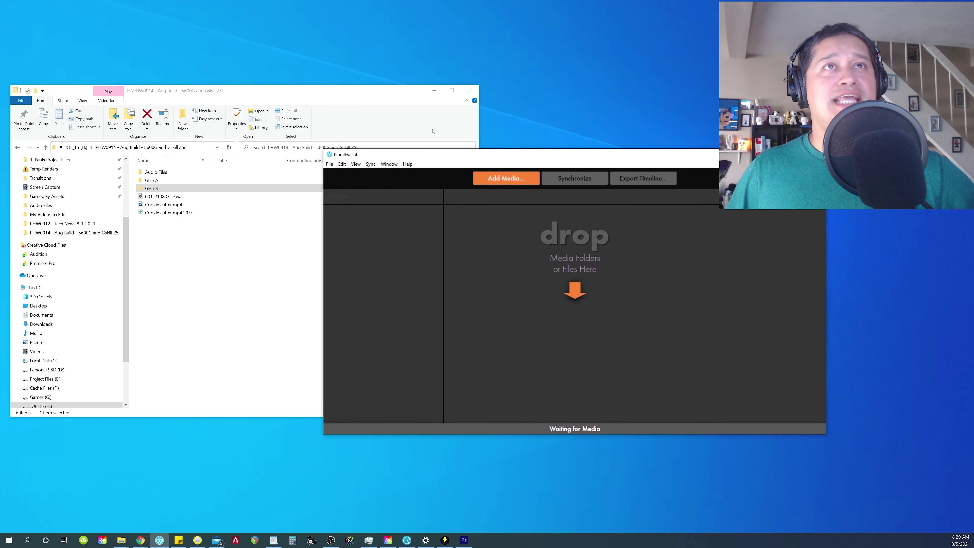
drag(523, 158, 547, 173)
click(165, 188)
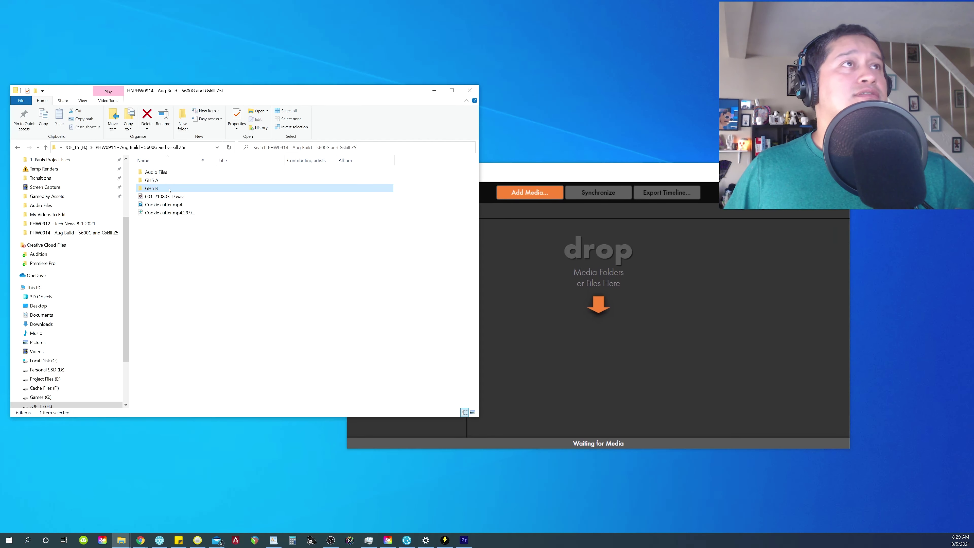
click(172, 230)
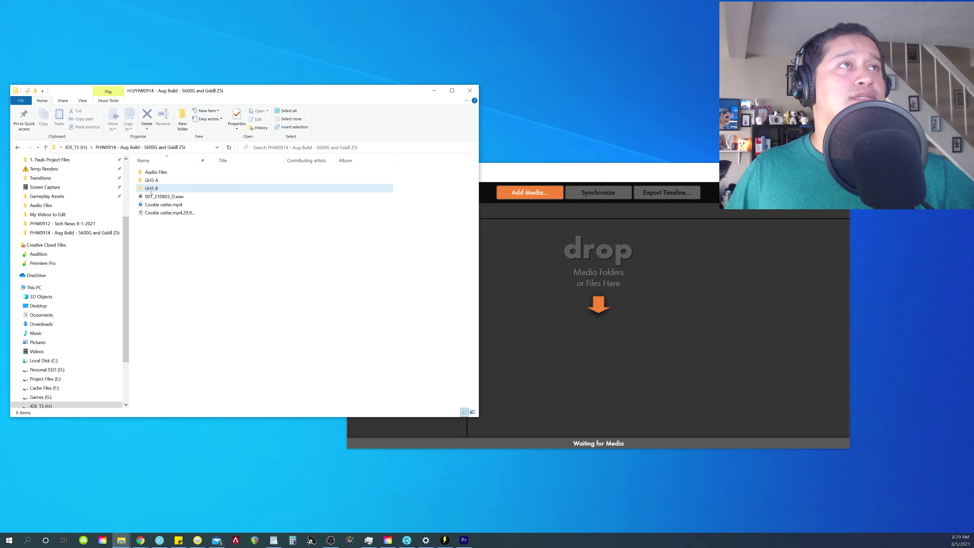
mouse_move(153, 190)
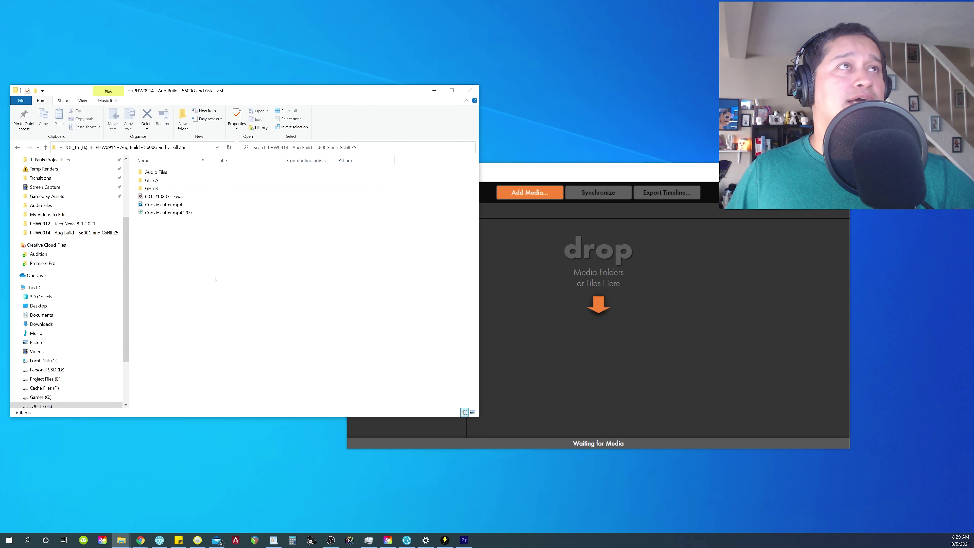
double_click(154, 179)
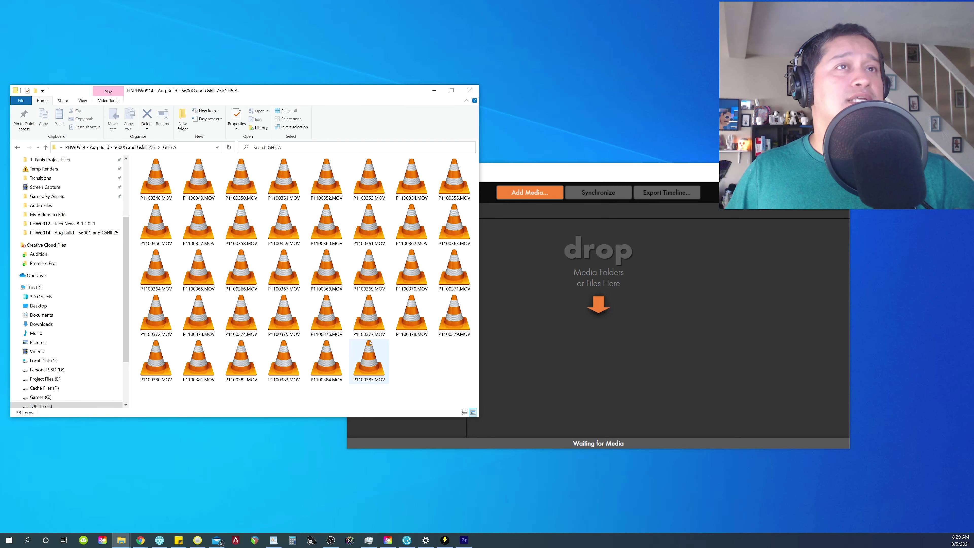
click(17, 147)
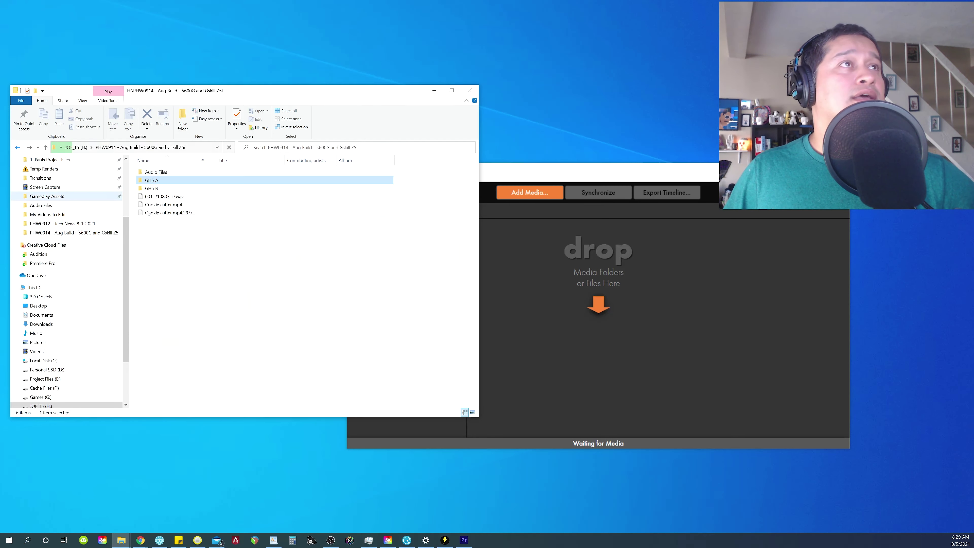
click(152, 189)
double_click(152, 189)
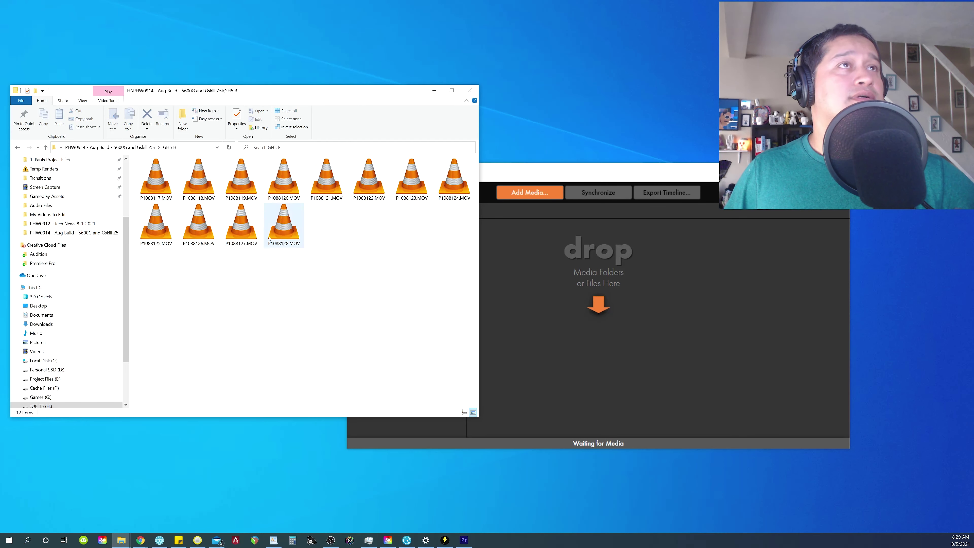
click(16, 148)
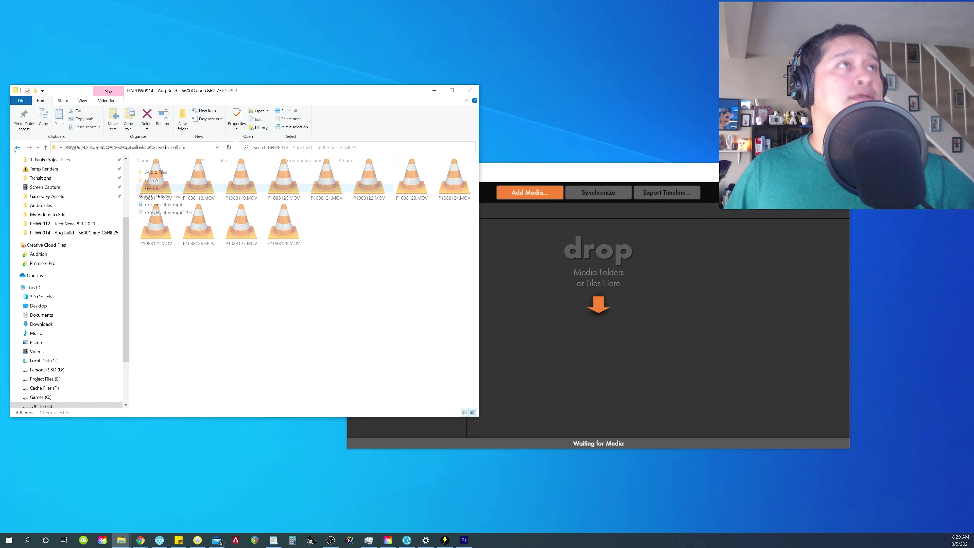
double_click(155, 172)
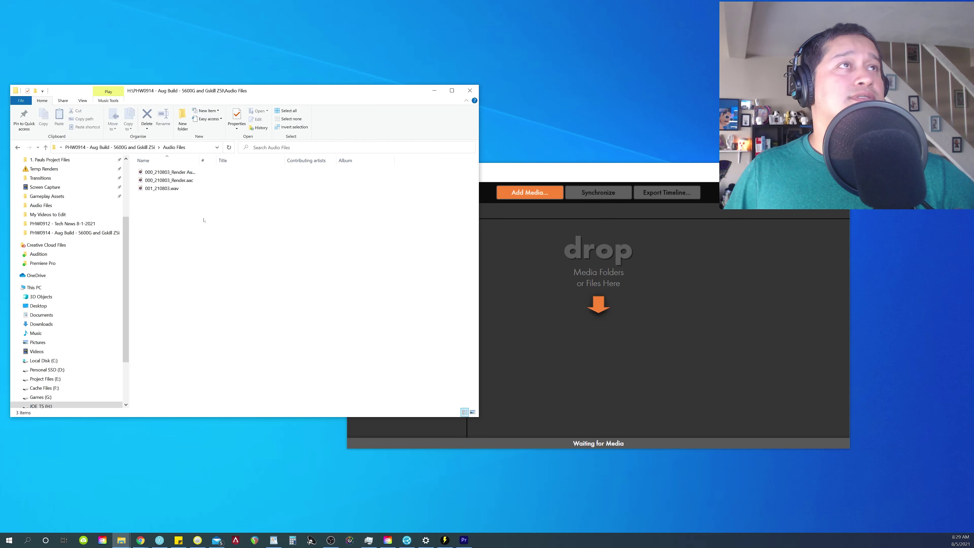
click(46, 148)
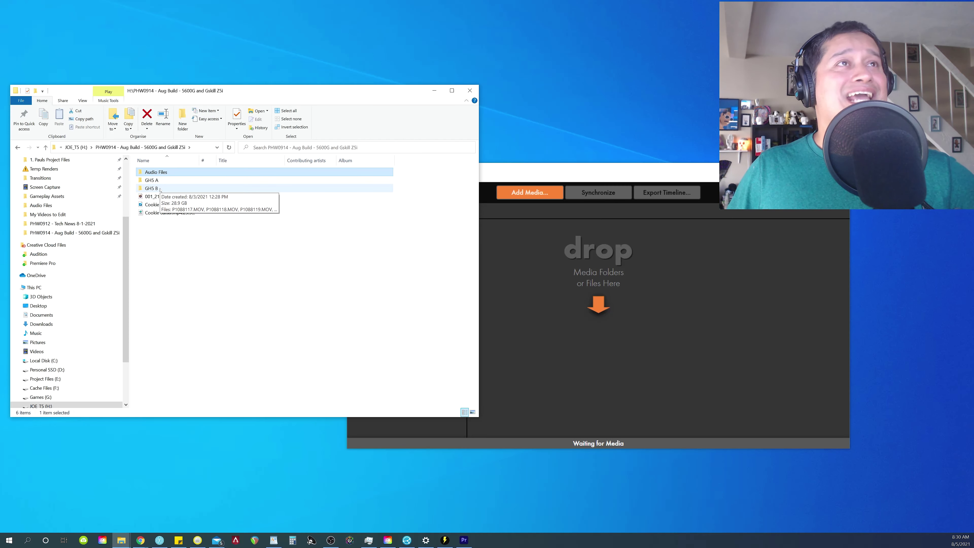
click(164, 175)
click(197, 350)
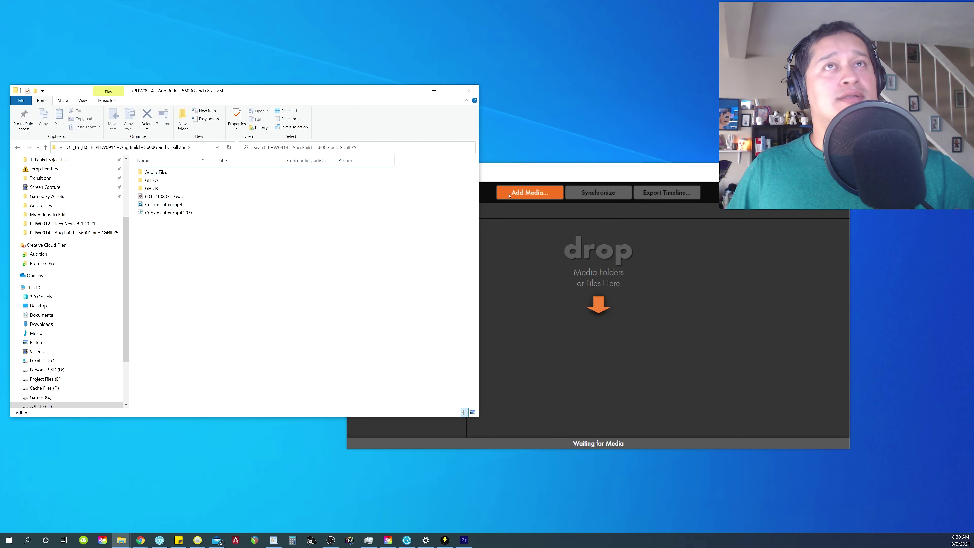
Add the GH5 A, GH5 B and Audio Files folders from File Explorer to PluralEyes as media tracks.
drag(568, 169, 631, 107)
drag(152, 180, 558, 226)
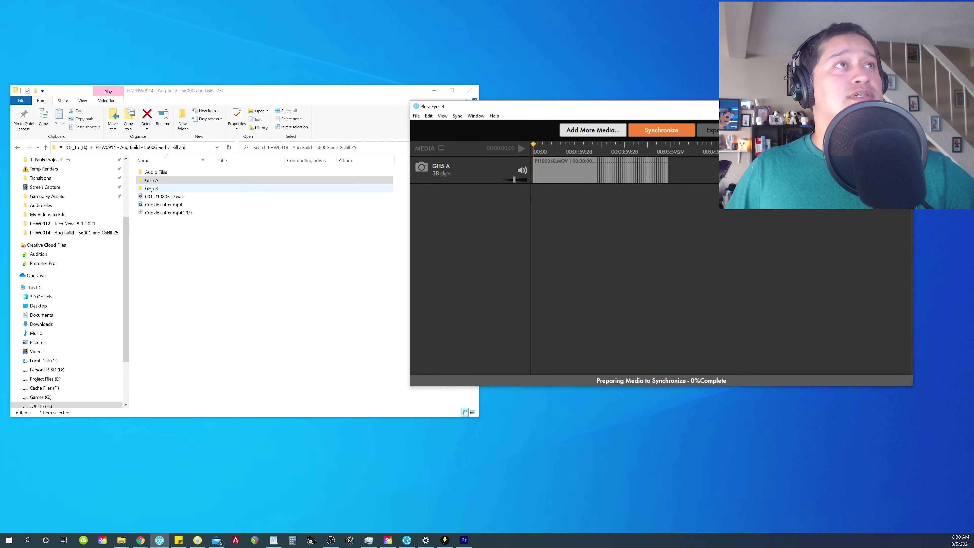
drag(151, 190, 558, 227)
click(155, 174)
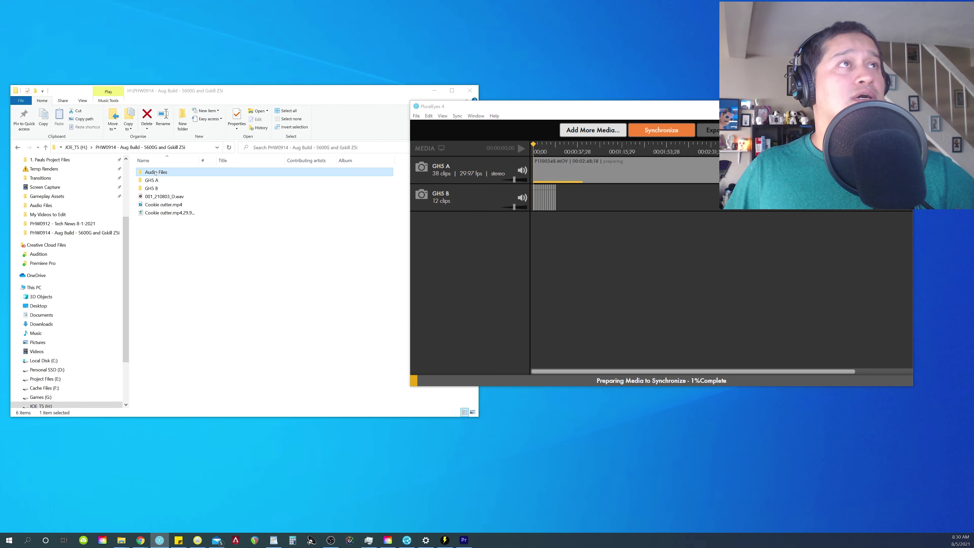
drag(155, 174, 592, 331)
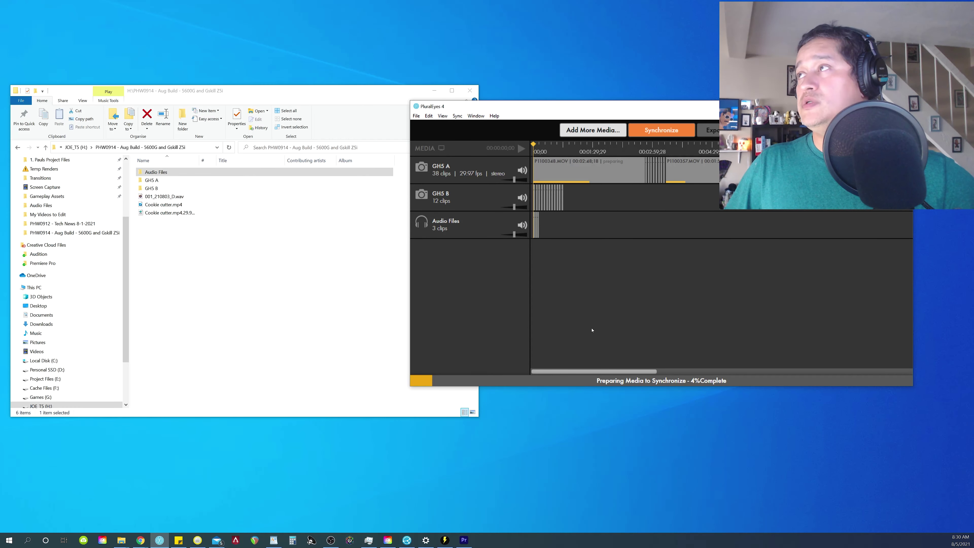
Synchronize the GH5 A, GH5 B and Audio Files clips in PluralEyes.
drag(771, 111, 555, 41)
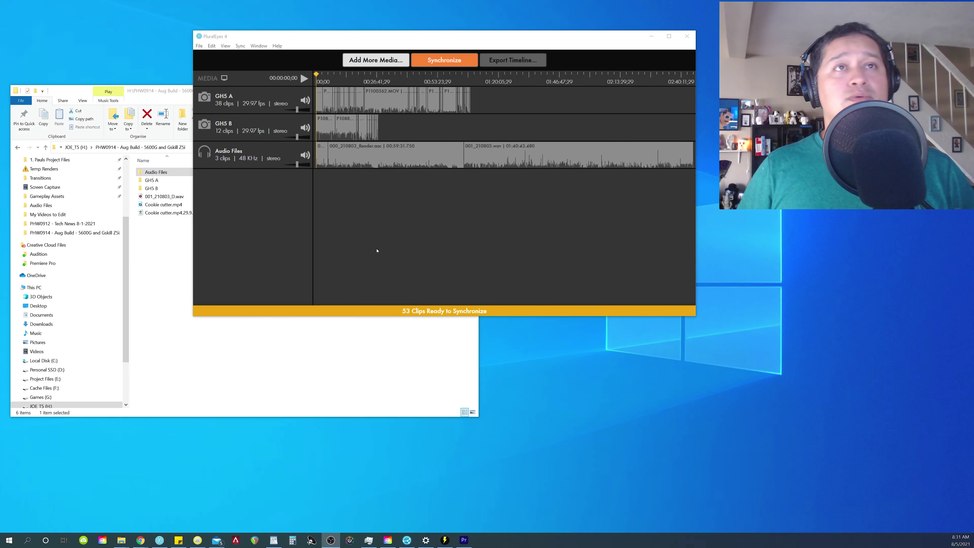
click(444, 60)
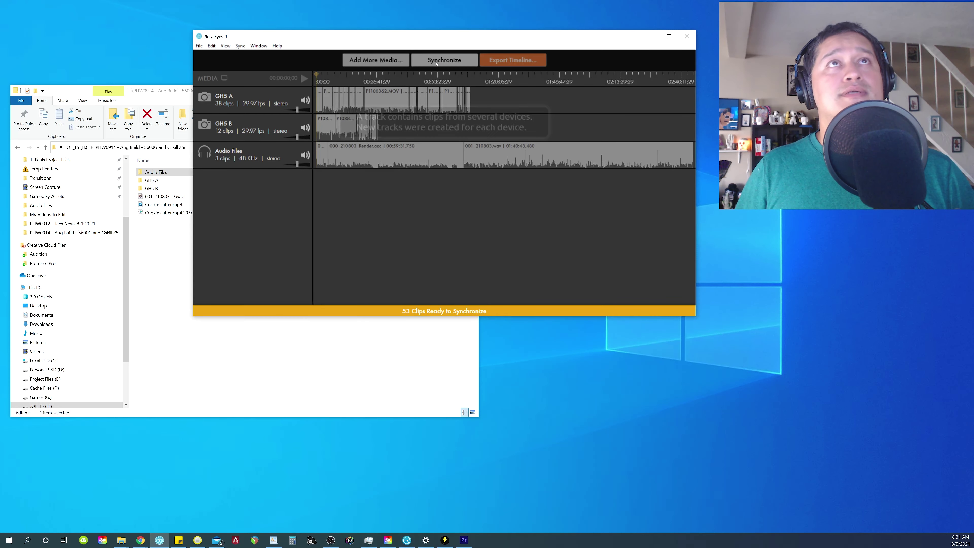
drag(552, 40, 711, 42)
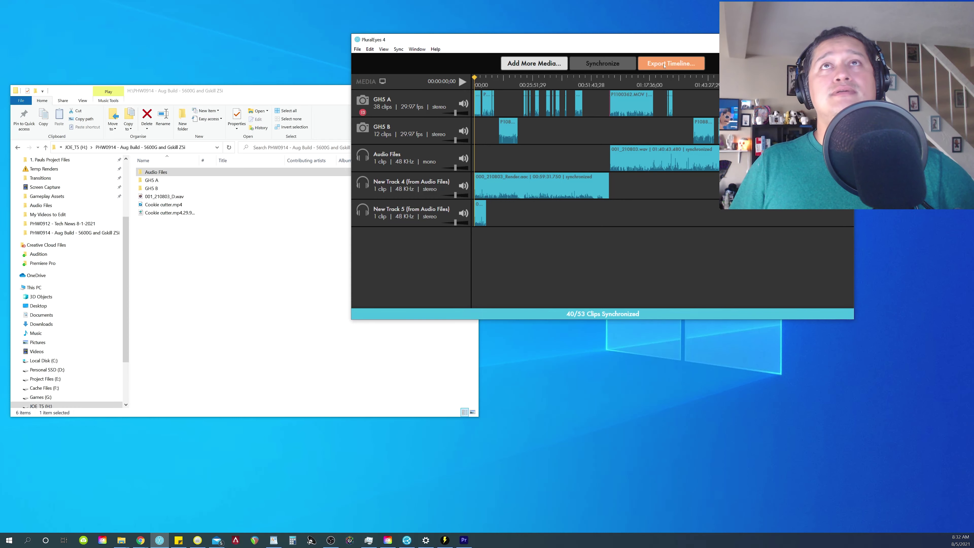
Export the synchronized timeline to the Desktop as the Premiere Pro file Audio Files.xml.
click(664, 64)
click(582, 80)
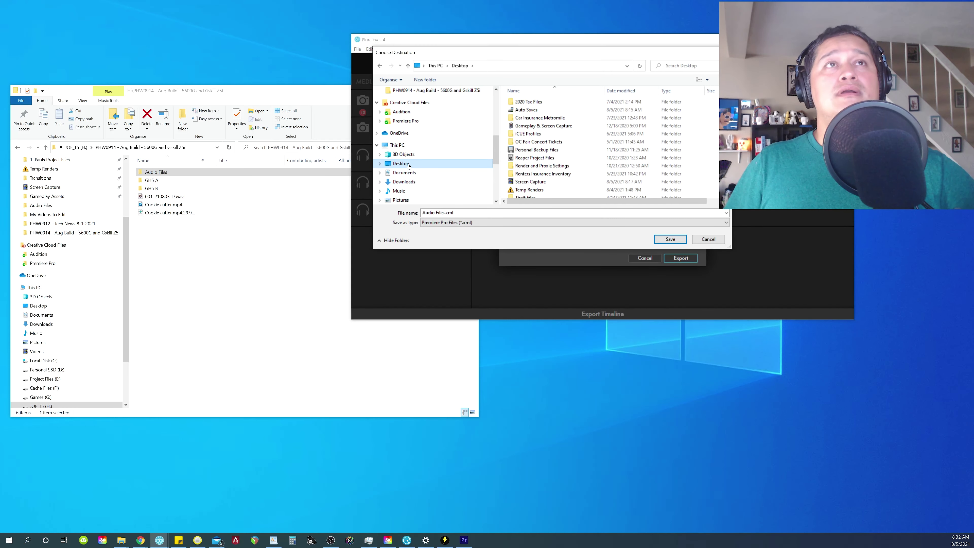
key(Return)
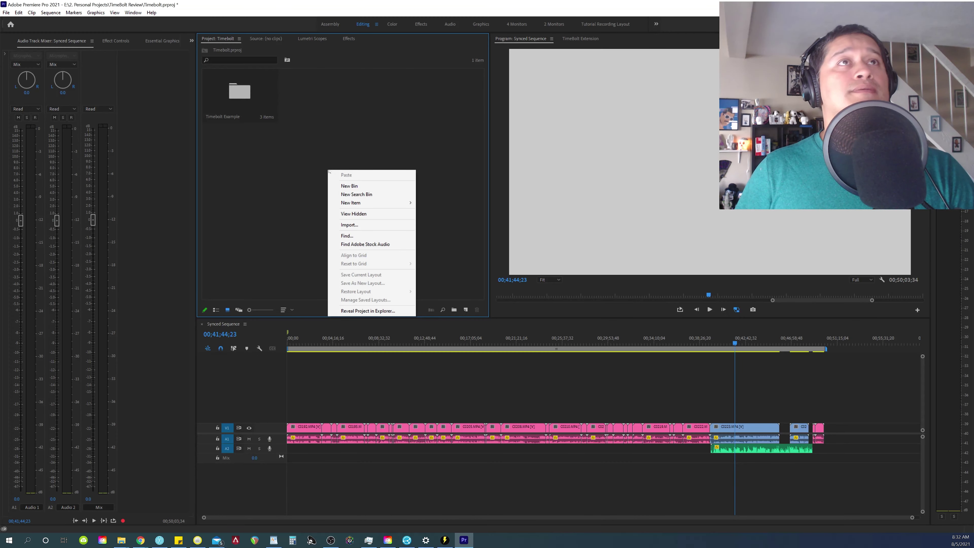
Create a bin named "Average Video" in the Premiere Pro project and import the exported timeline into it.
click(358, 186)
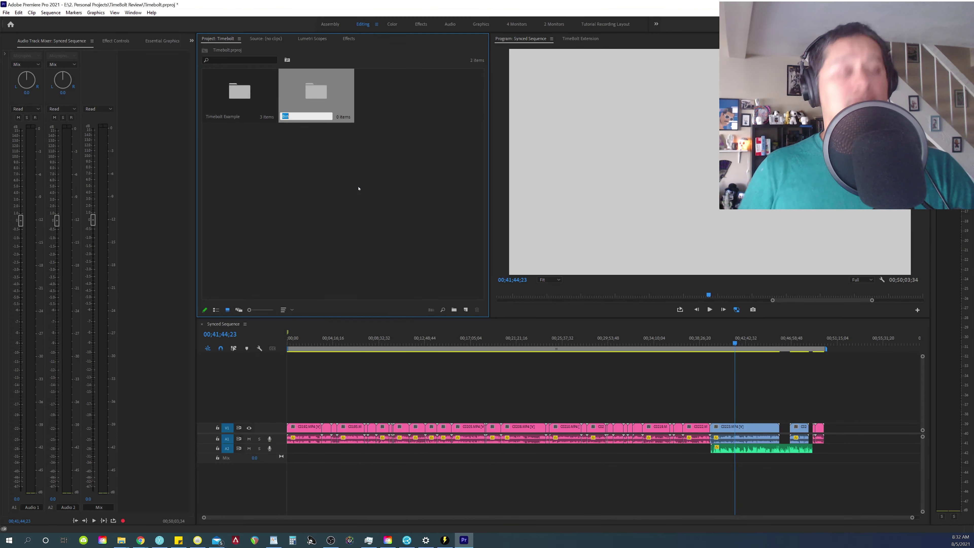
text(Average Video)
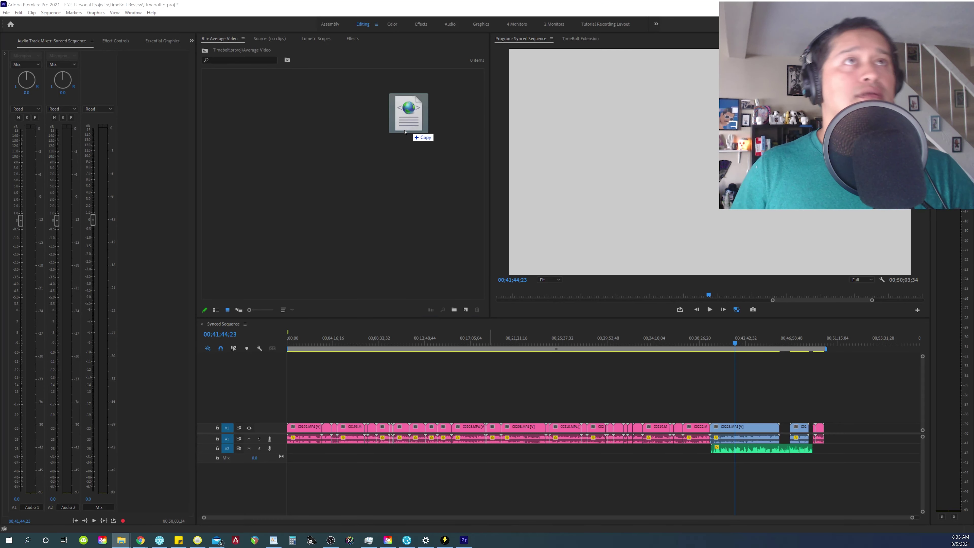
drag(405, 132, 333, 174)
Open the Synced Sequence from the Average Video bin in a maximized timeline and save the project.
double_click(306, 142)
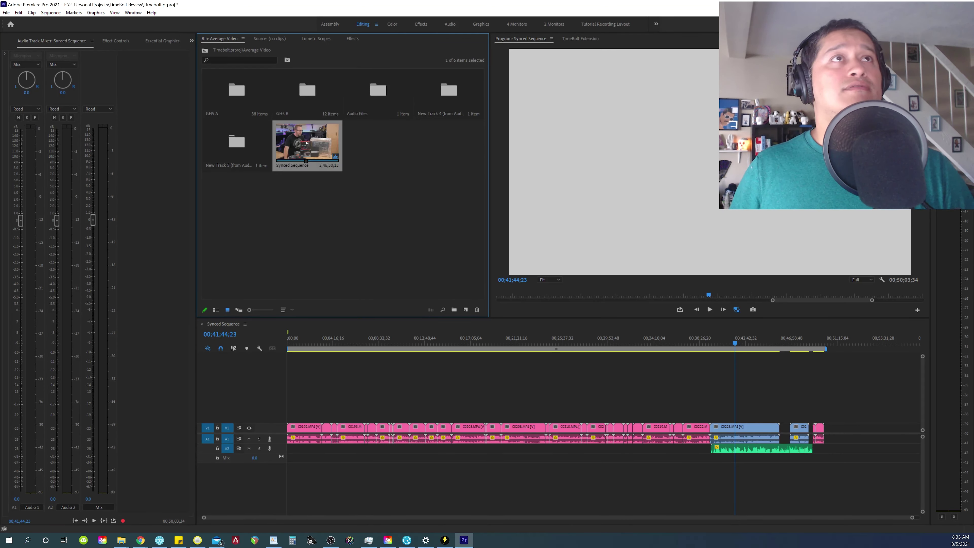
key(grave)
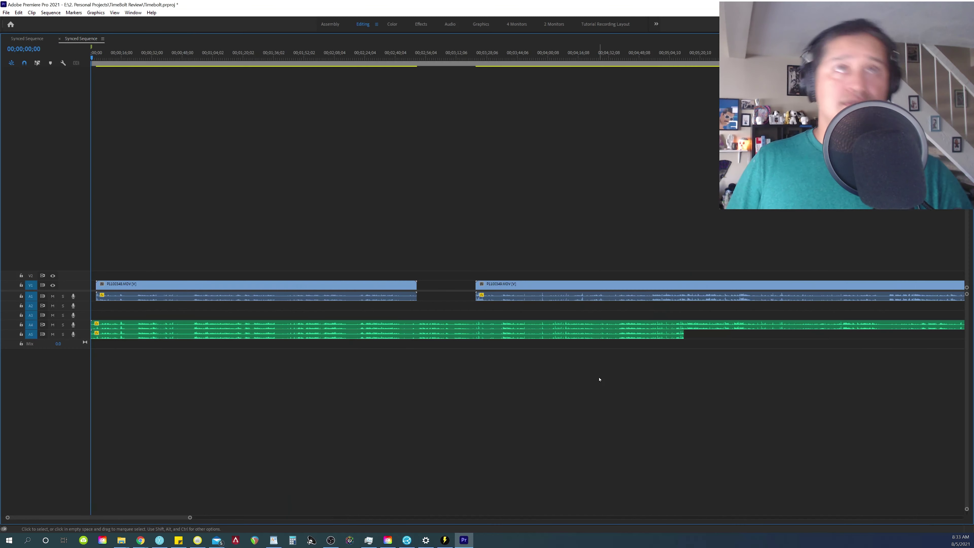
key(backslash)
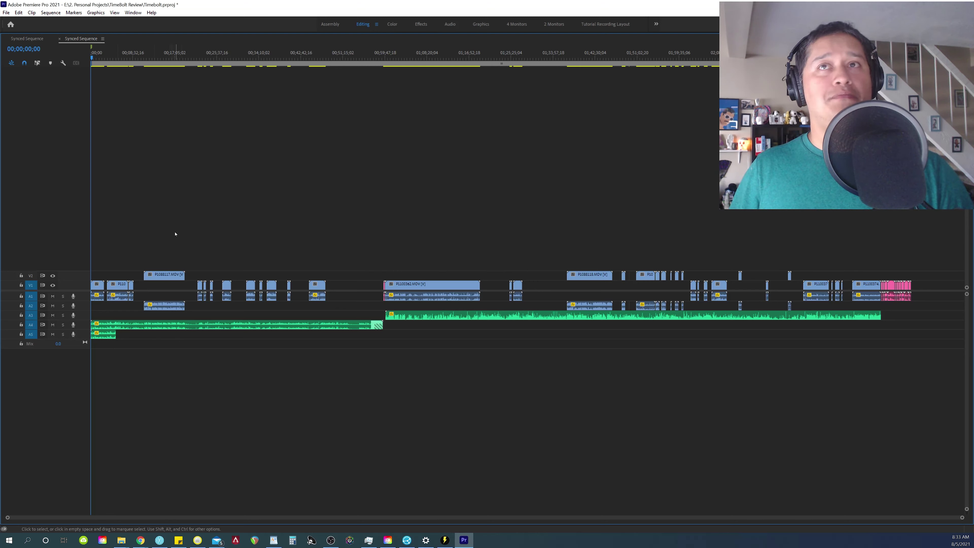
key(ctrl+s)
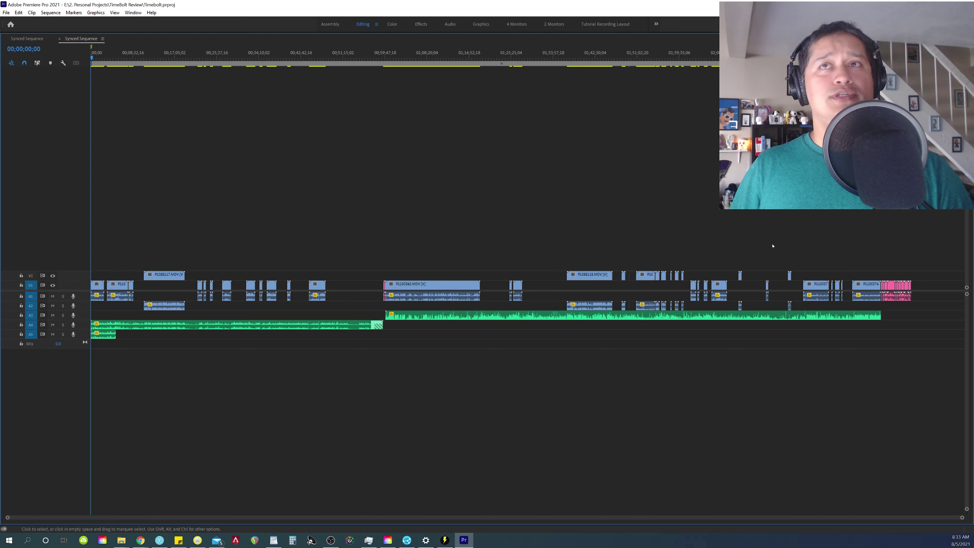
Move all V2 video clips down to V1 and their A2 camera audio up to A1.
drag(856, 248, 113, 273)
key(alt+Down)
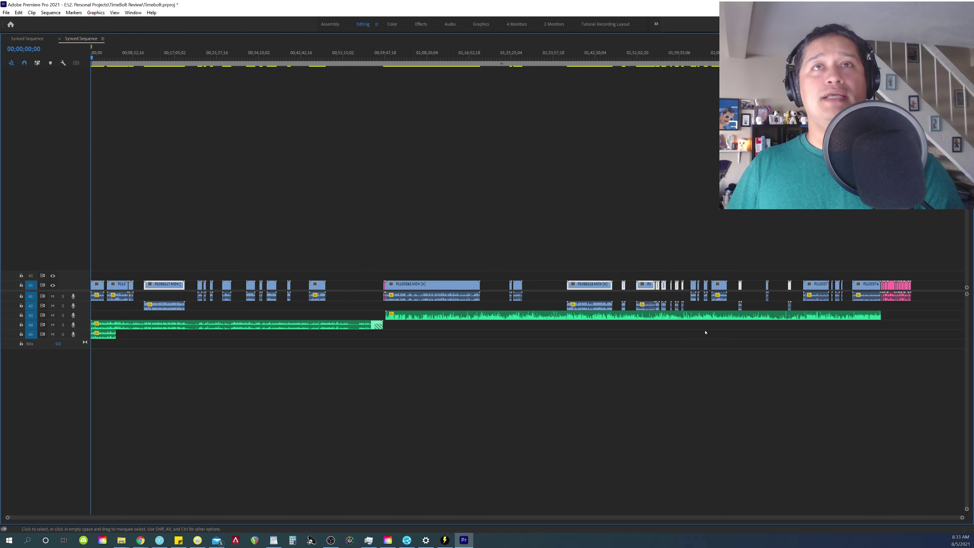
drag(822, 307, 139, 313)
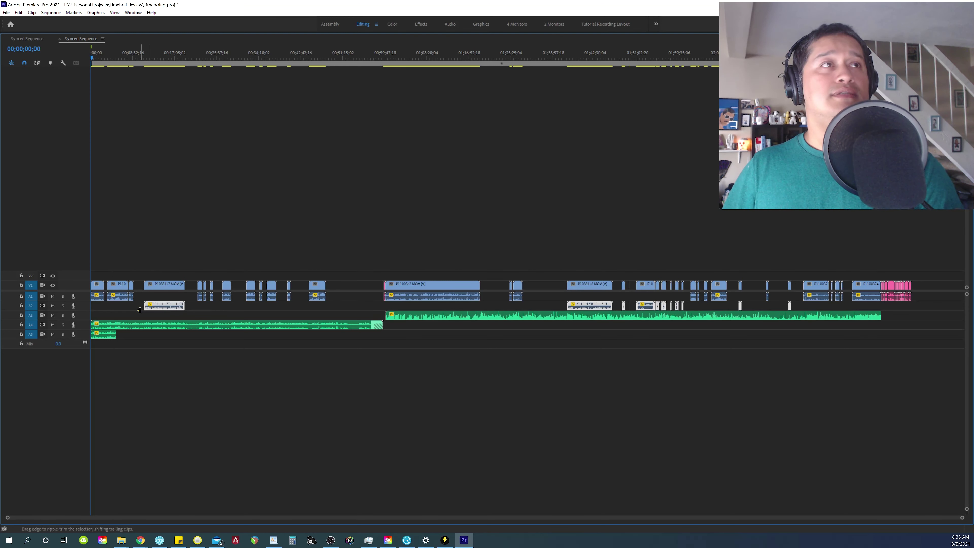
key(alt+Up)
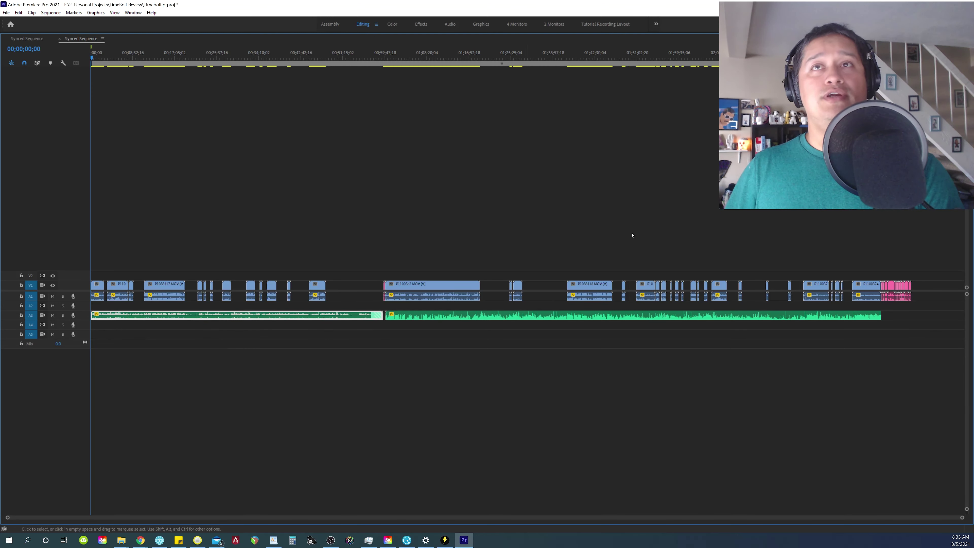
Move both external recorder clips from A3 up to A1, overwriting the camera audio, and enlarge the track heights.
key(alt+Up)
key(alt+Up)
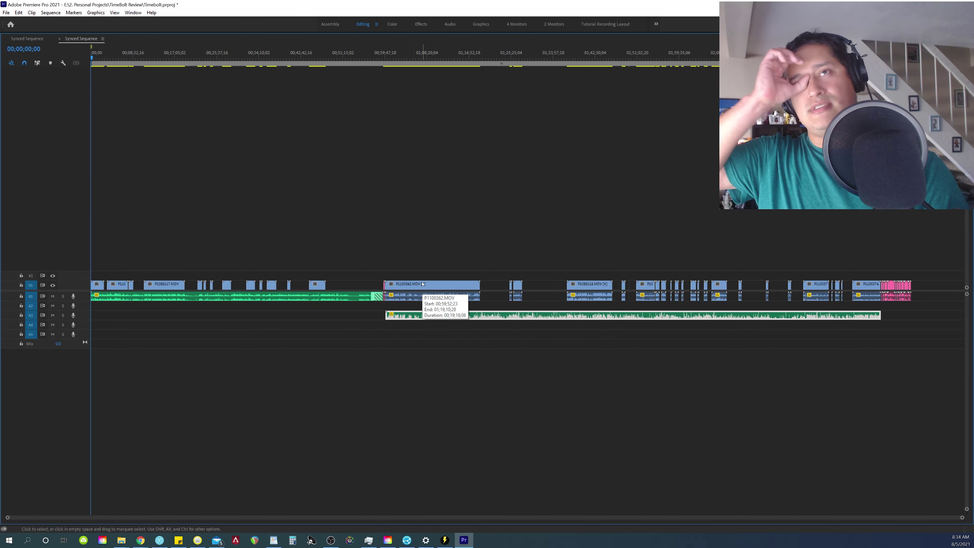
key(alt+Up)
key(alt+Up)
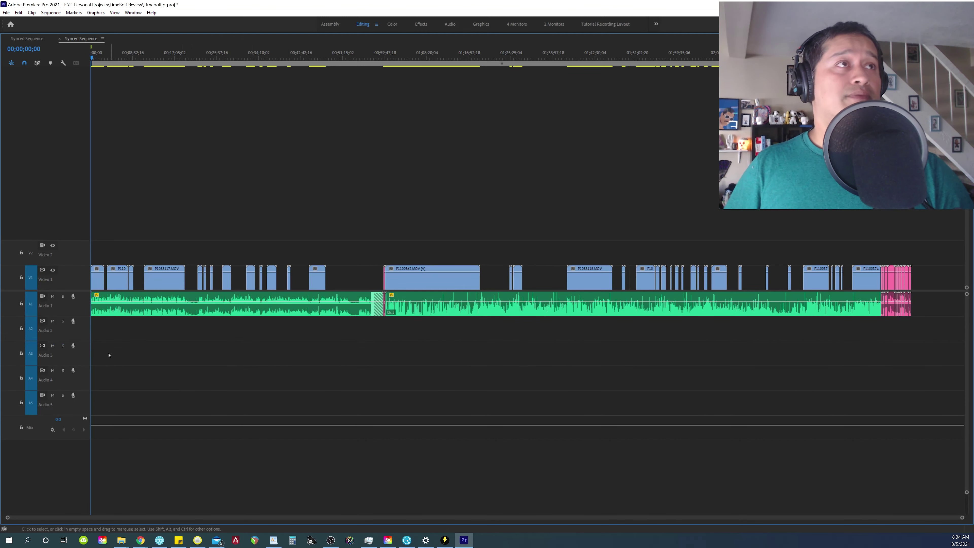
key(=)
key(-)
Ripple-trim the excess A1 audio at each gap between V1 clips, working from the sequence start up to about 01;18;36.
key(Down)
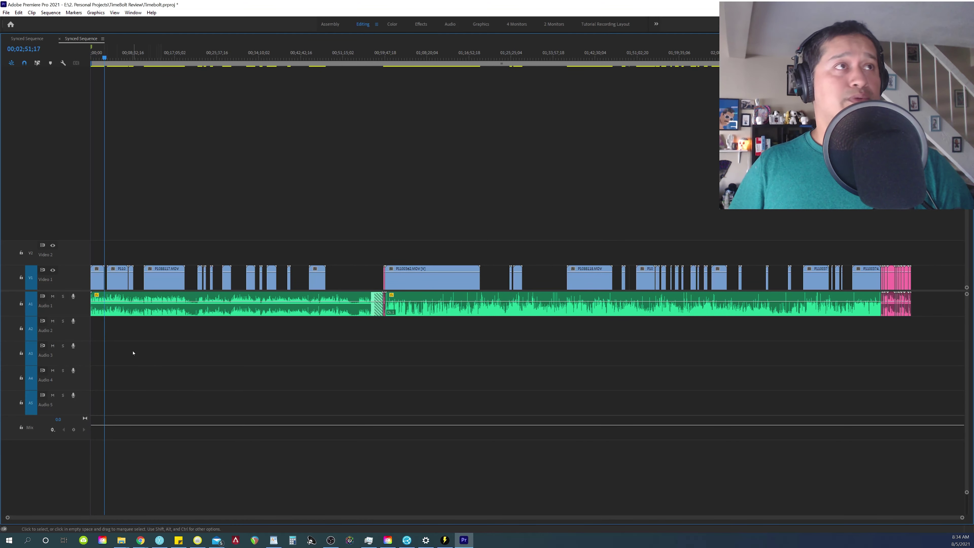
key(w)
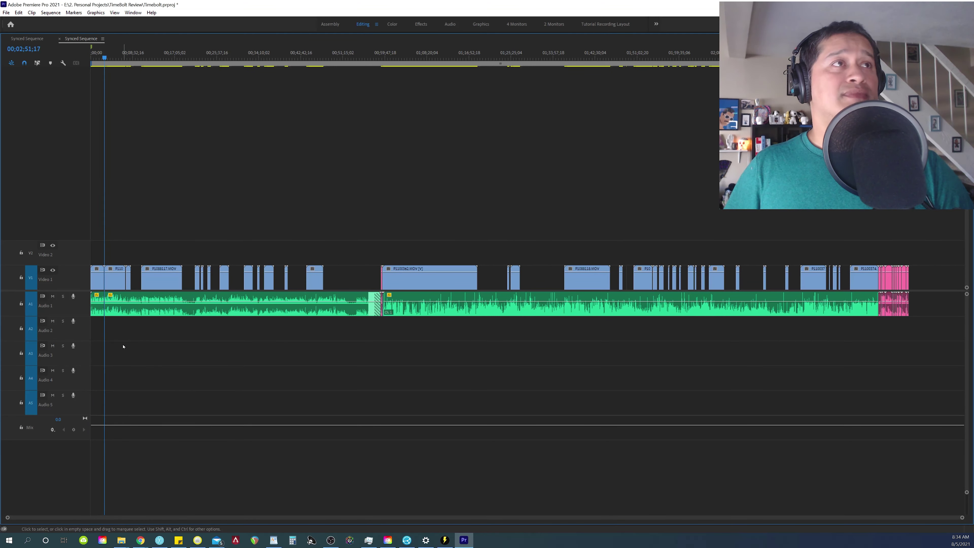
key(Down)
key(Down)
key(w)
key(Down)
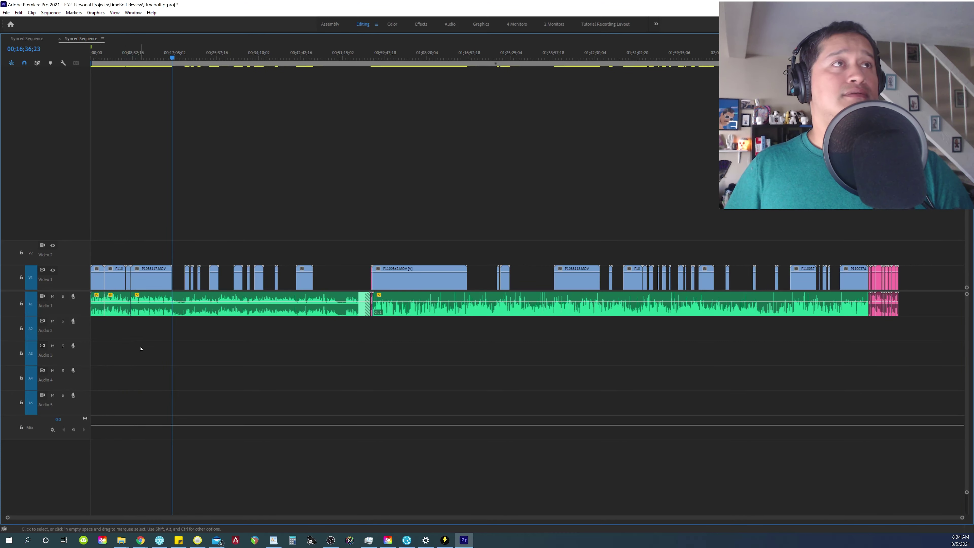
key(w)
key(Down)
key(Down)
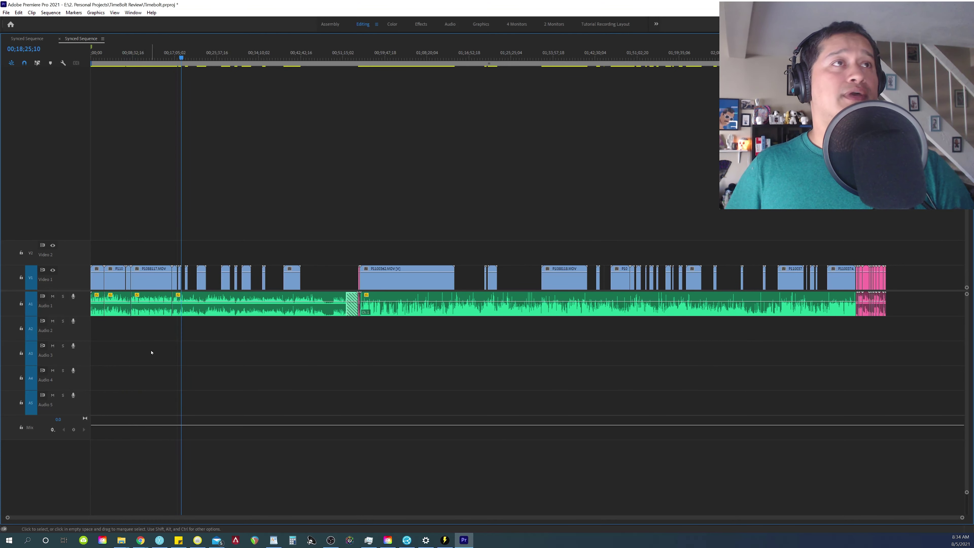
key(w)
right_click(152, 352)
key(w)
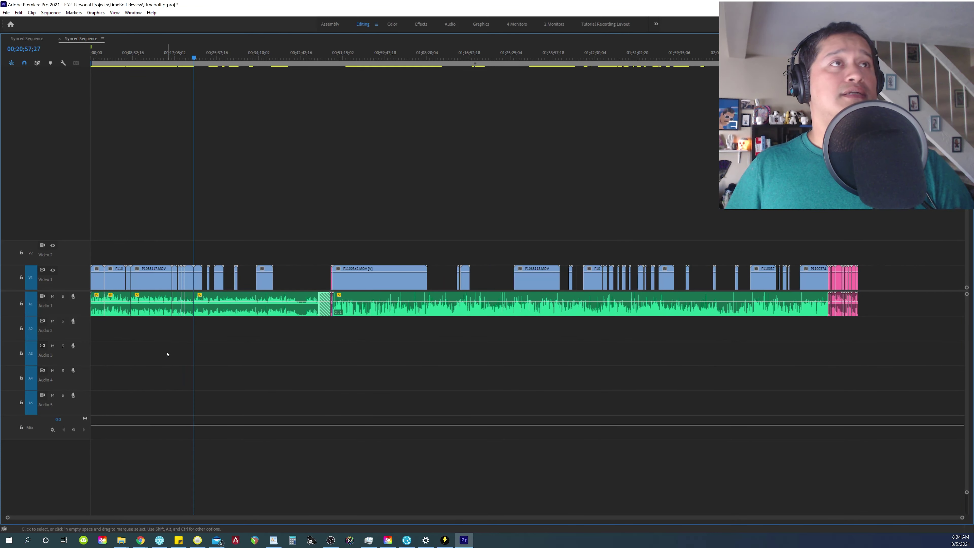
key(Down)
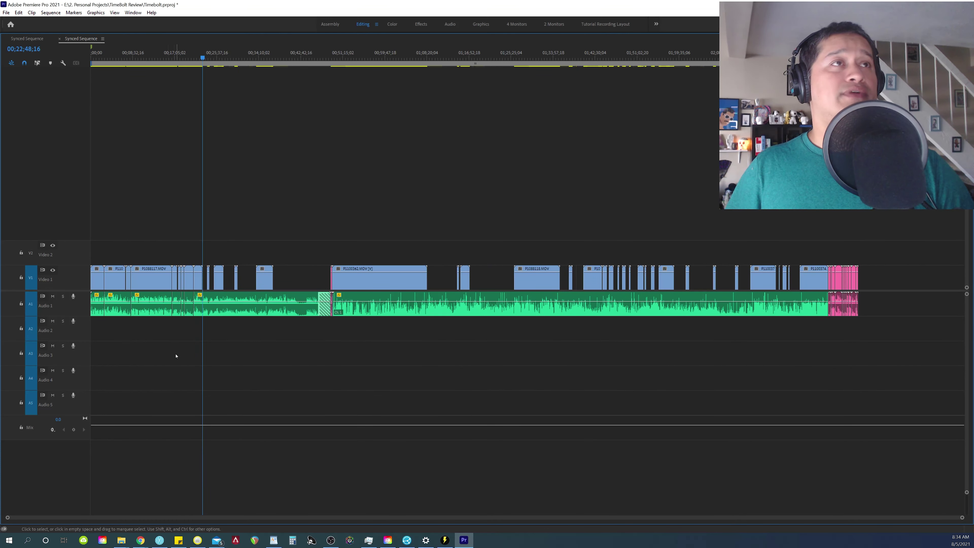
key(Down)
key(q)
key(Down)
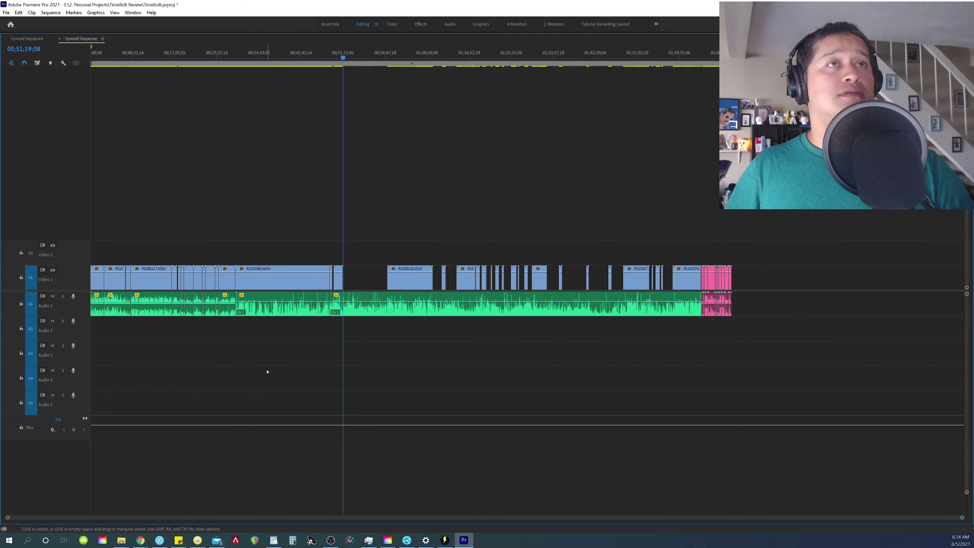
key(q)
key(Down)
key(Down)
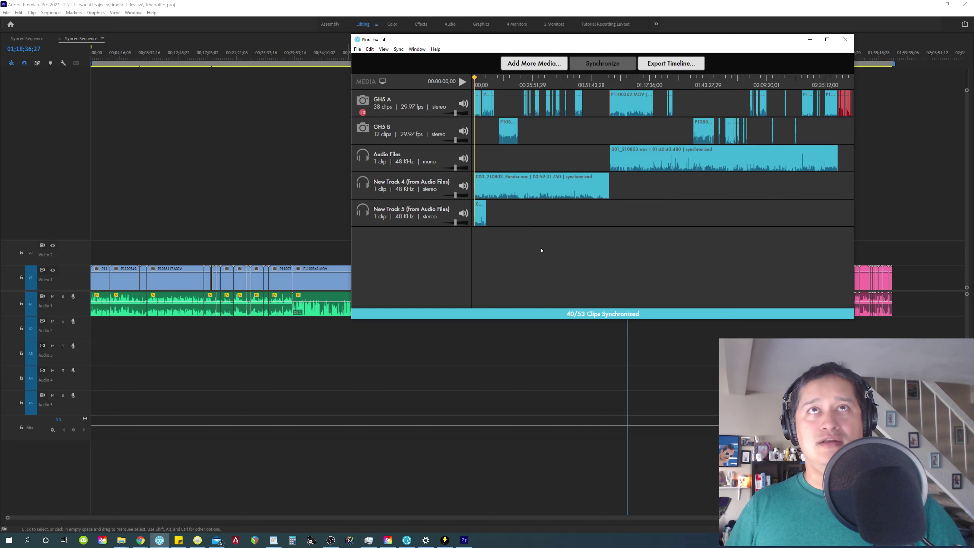
Review the synchronized camera and audio tracks in PluralEyes, minimize it, and return to Premiere Pro.
mouse_move(486, 102)
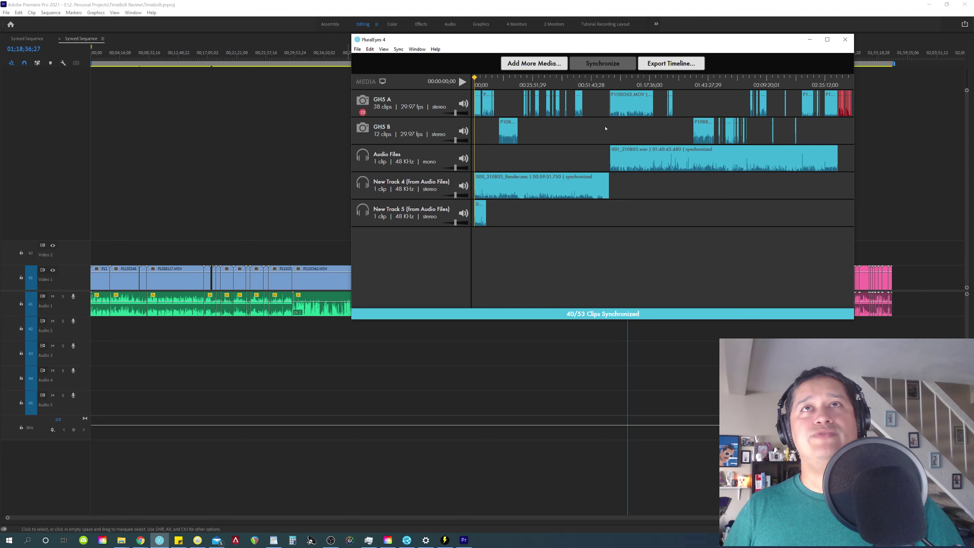
click(809, 39)
click(439, 170)
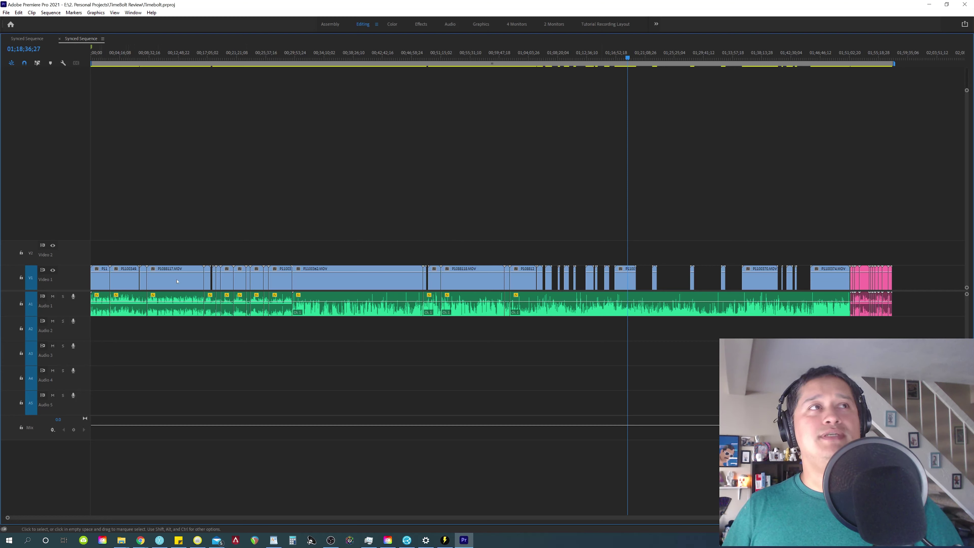
Ripple-trim the remaining gaps between V1 clips from about 01;18;36 up to the pink clips at the end.
key(Down)
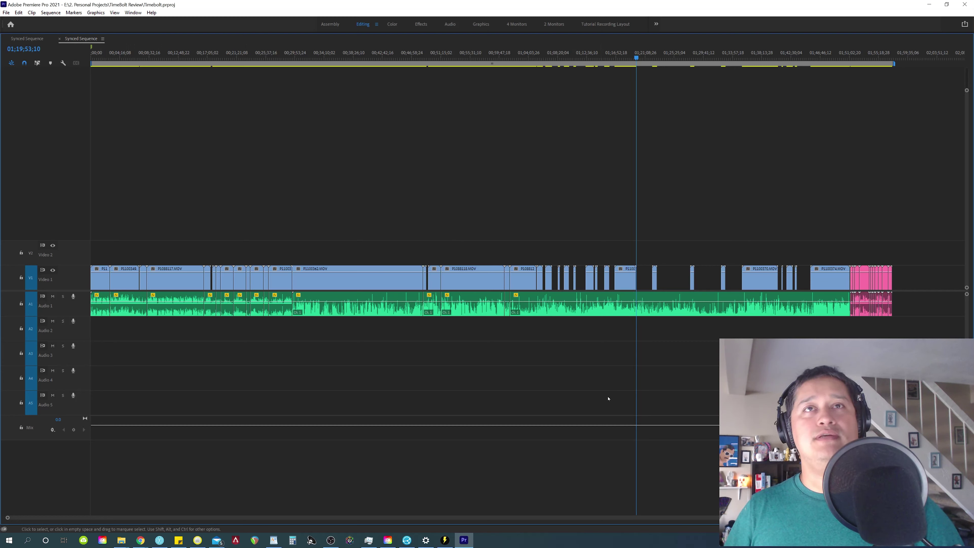
key(w)
key(Down)
key(w)
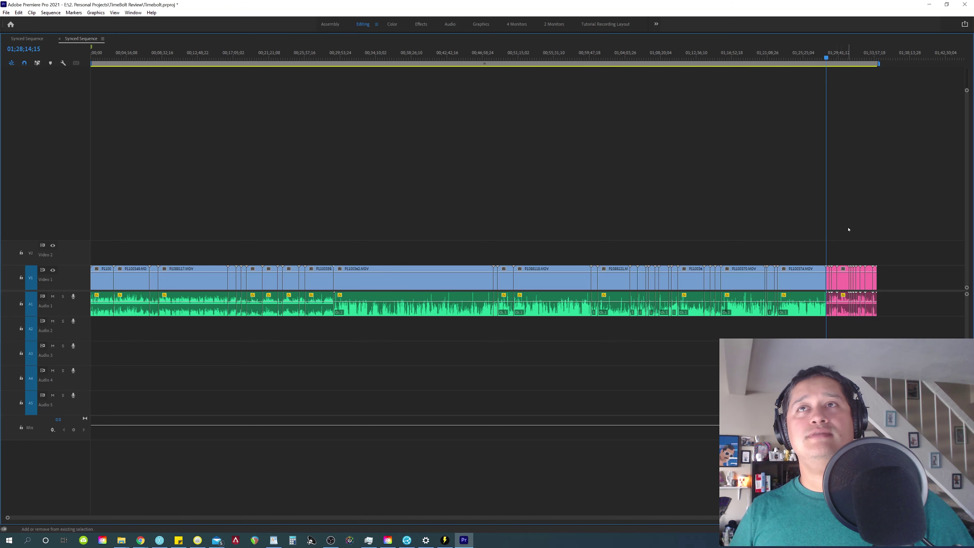
Delete the pink unsynchronized clips at the end of the sequence and fit the whole sequence in the maximized timeline.
click(848, 57)
key(=)
key(=)
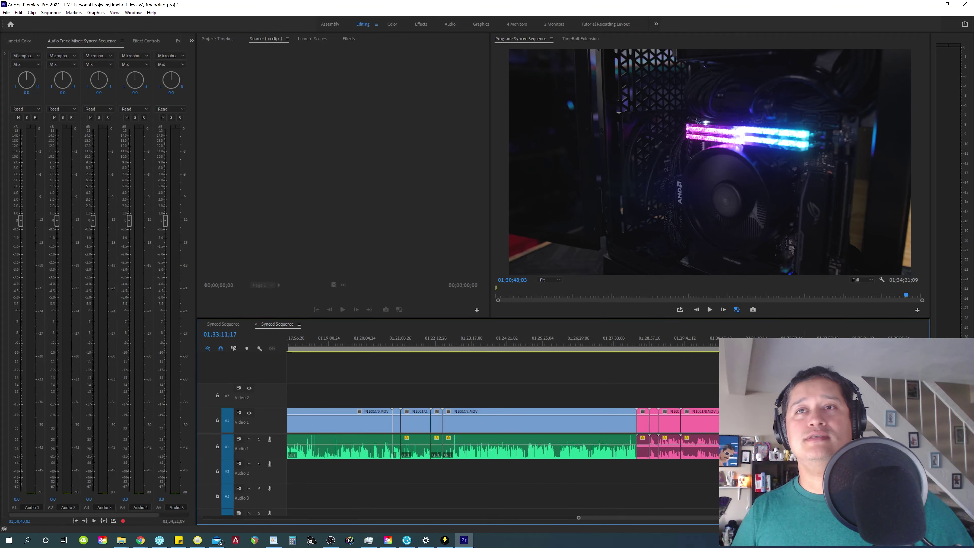
drag(829, 376, 645, 382)
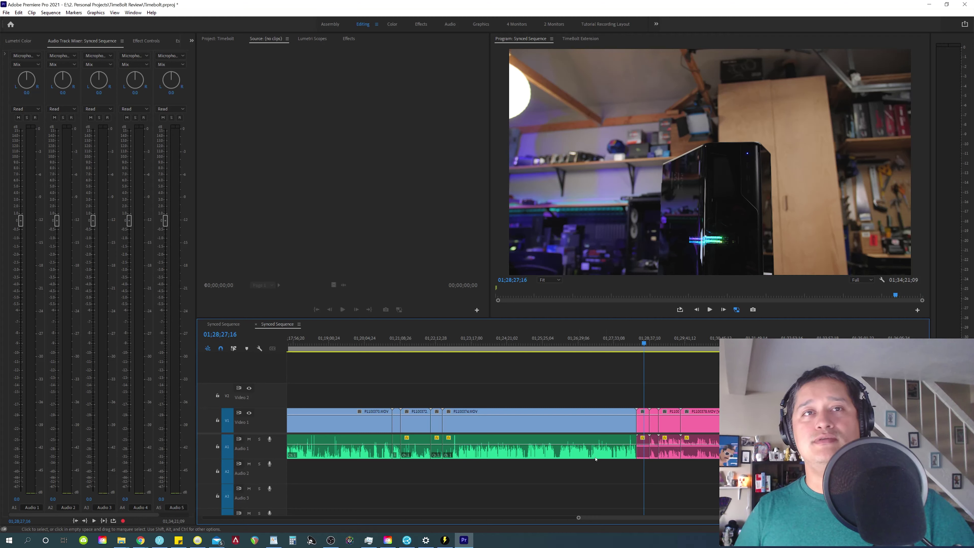
mouse_move(858, 392)
mouse_down()
mouse_move(694, 465)
mouse_move(646, 475)
mouse_up()
key(Delete)
key(grave)
key(backslash)
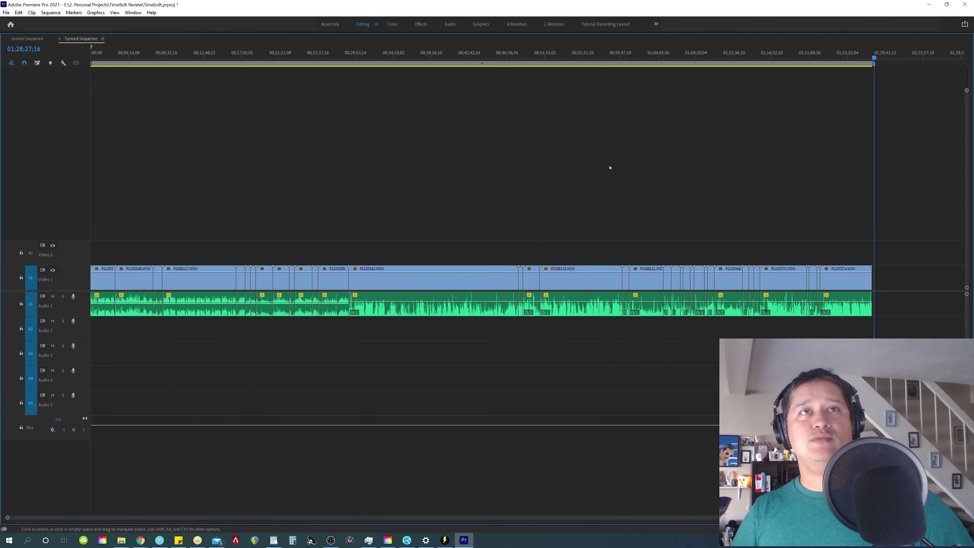
Restore the panel layout, switch to the other Synced Sequence, and play parts of its unboxing footage between 00;15;39 and 00;17;56.
key(grave)
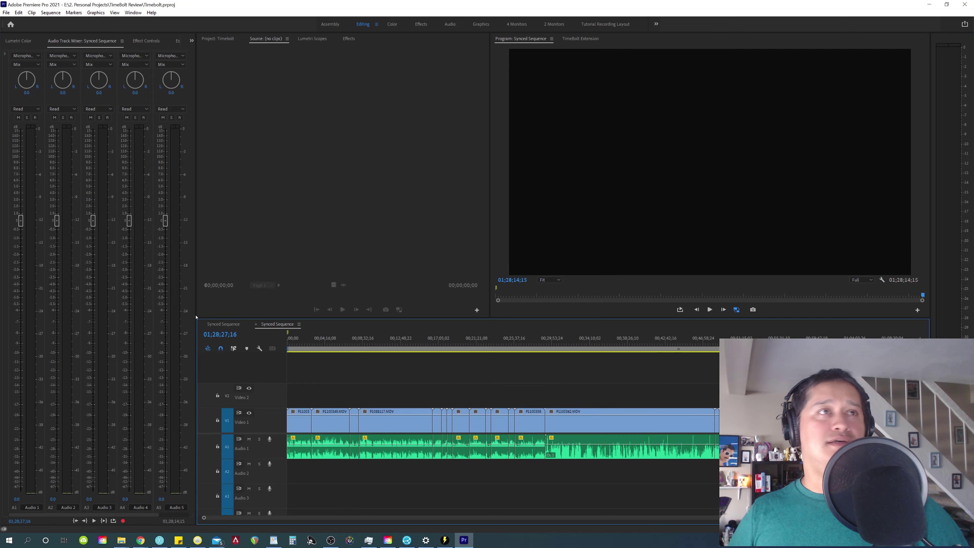
click(232, 325)
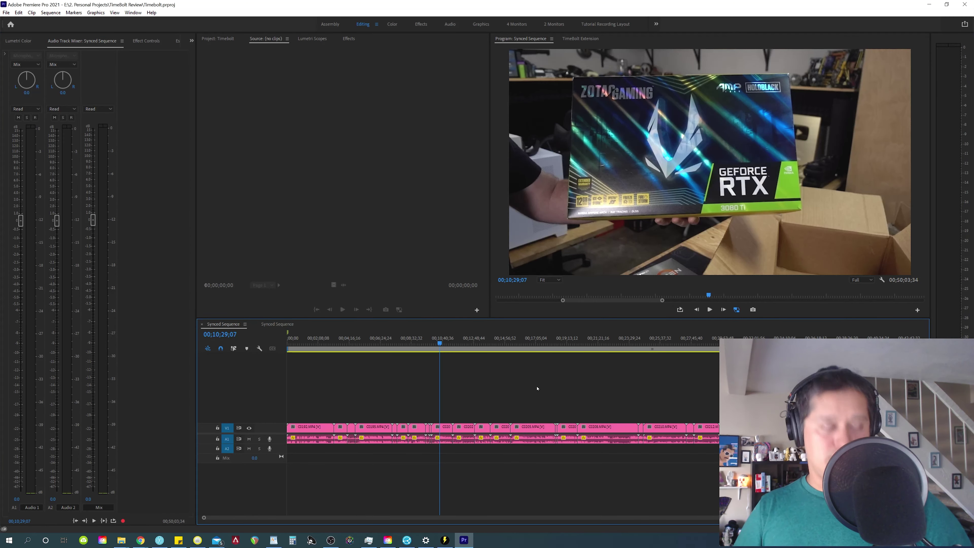
key(backslash)
drag(407, 383, 351, 390)
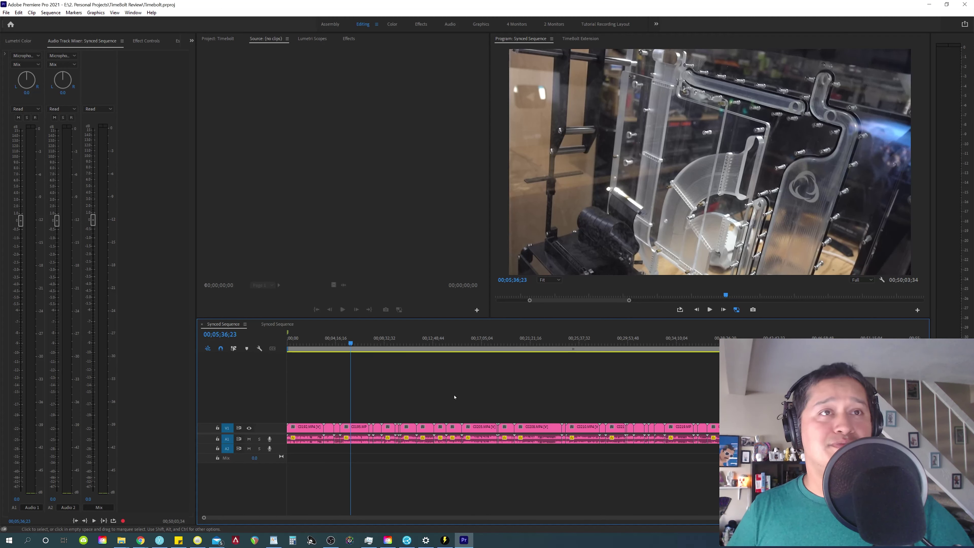
shift+right_click(521, 397)
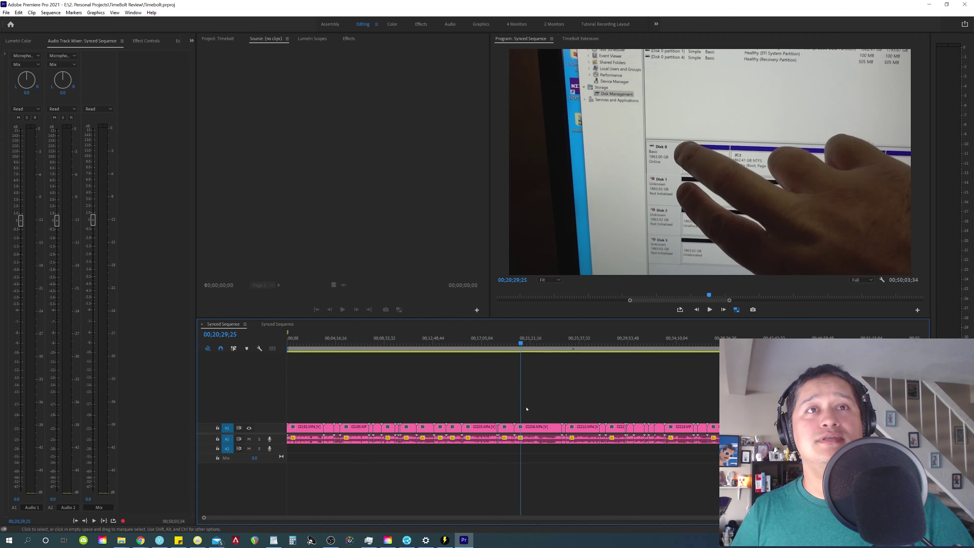
shift+right_click(543, 408)
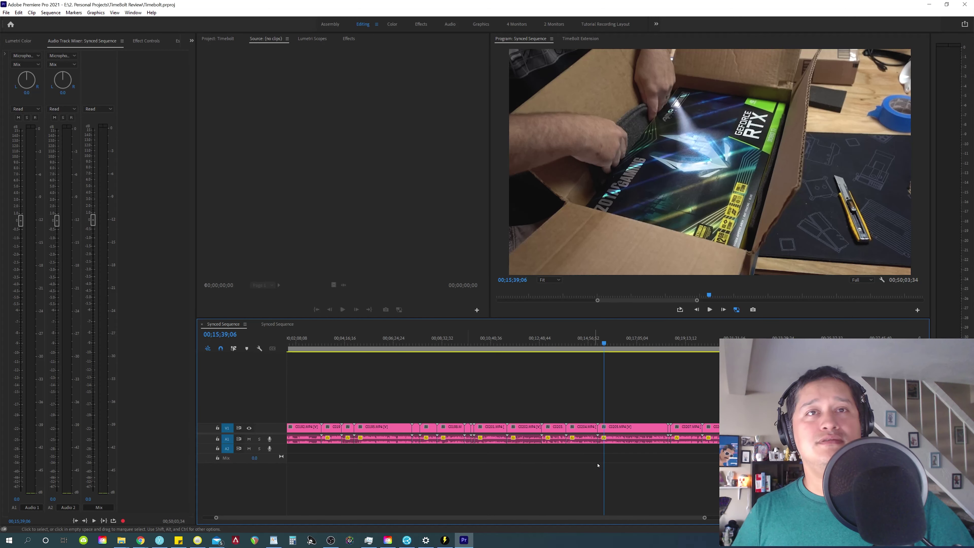
key(=)
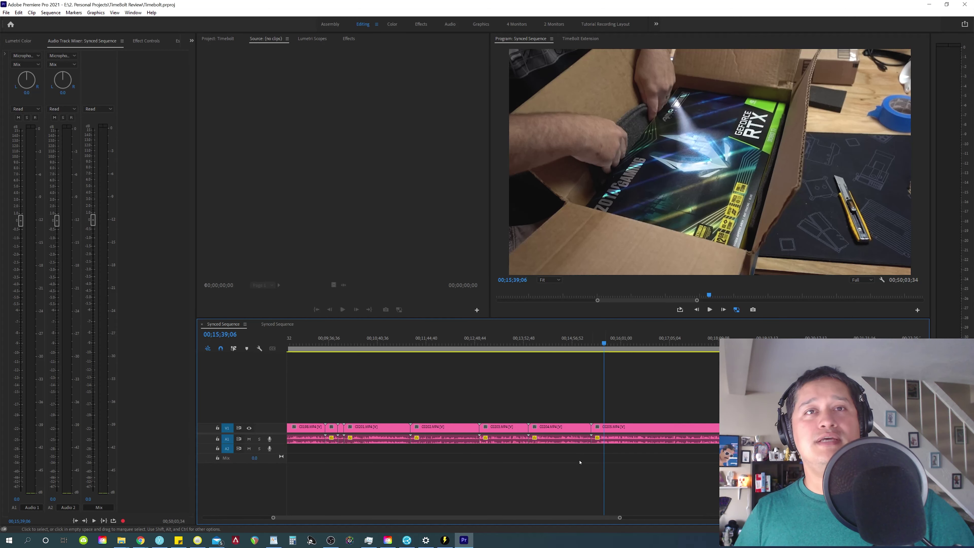
key(space)
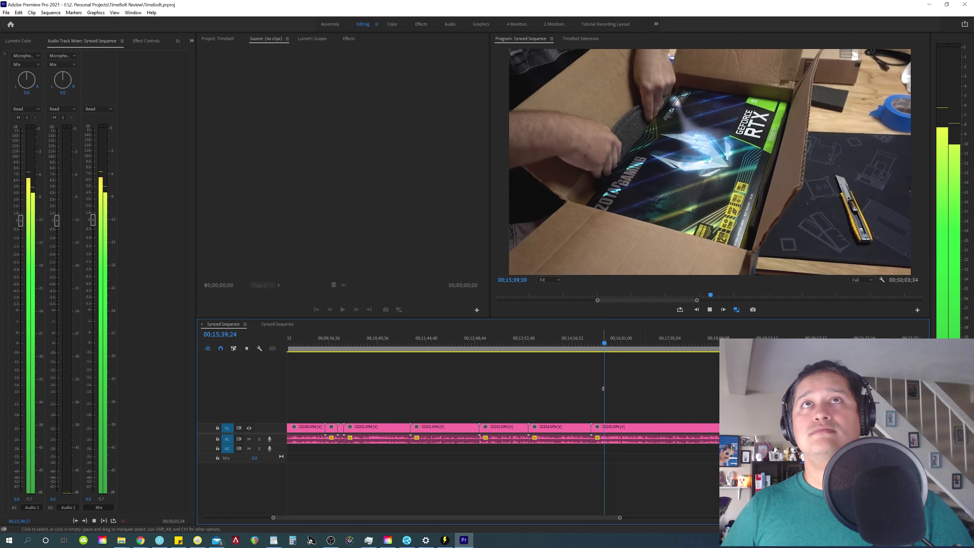
shift+click(655, 396)
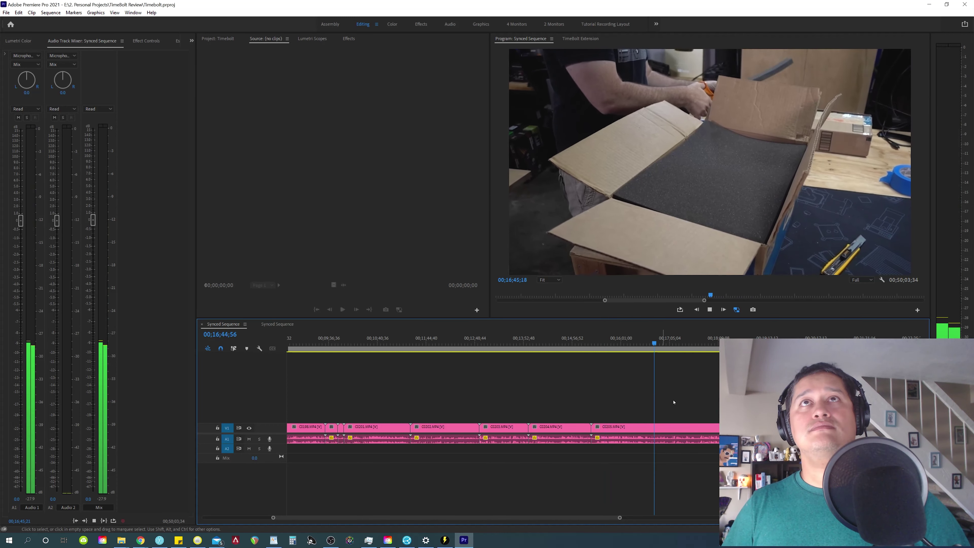
shift+click(708, 402)
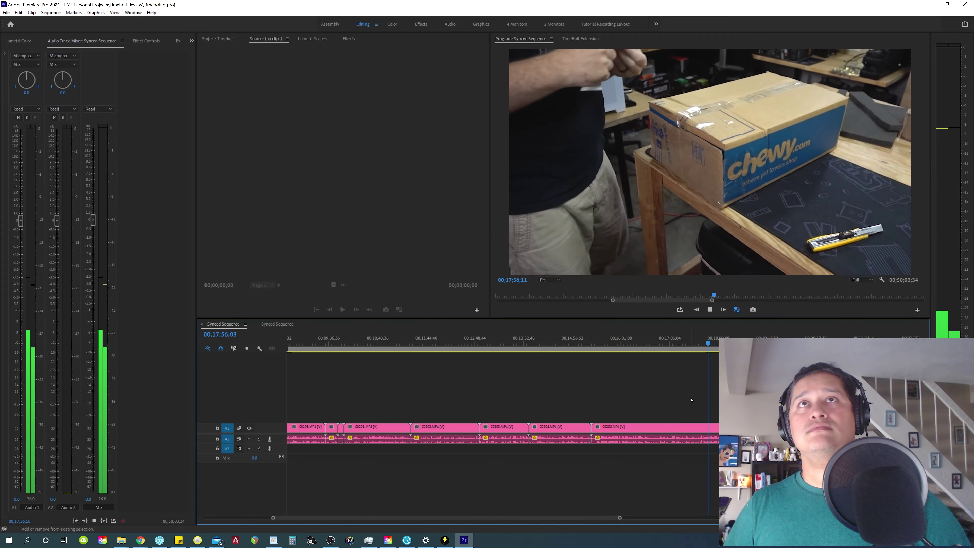
key(space)
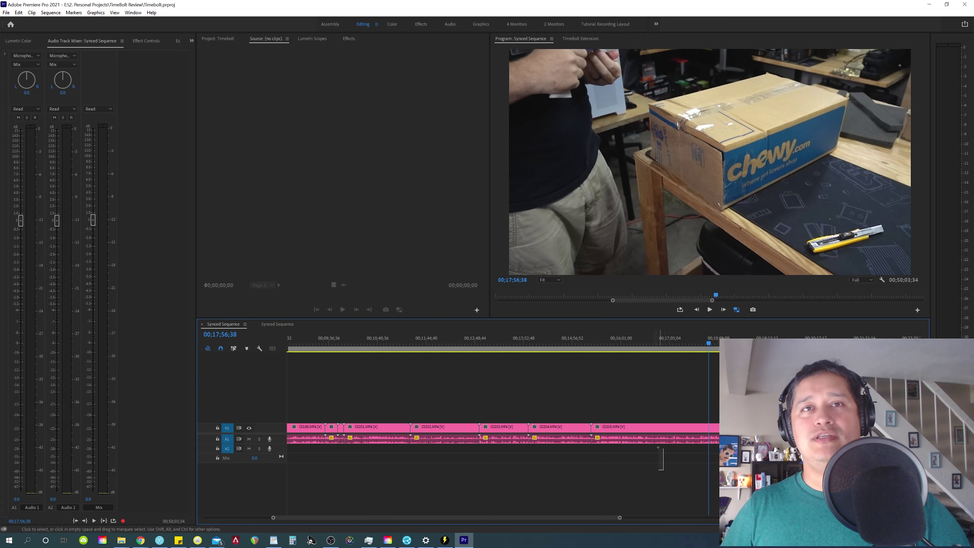
Delete the audio of the unboxing clip starting at 00;15;22;23, set its video speed to 1000%, and play it back.
alt+click(659, 438)
key(Delete)
drag(647, 379, 654, 429)
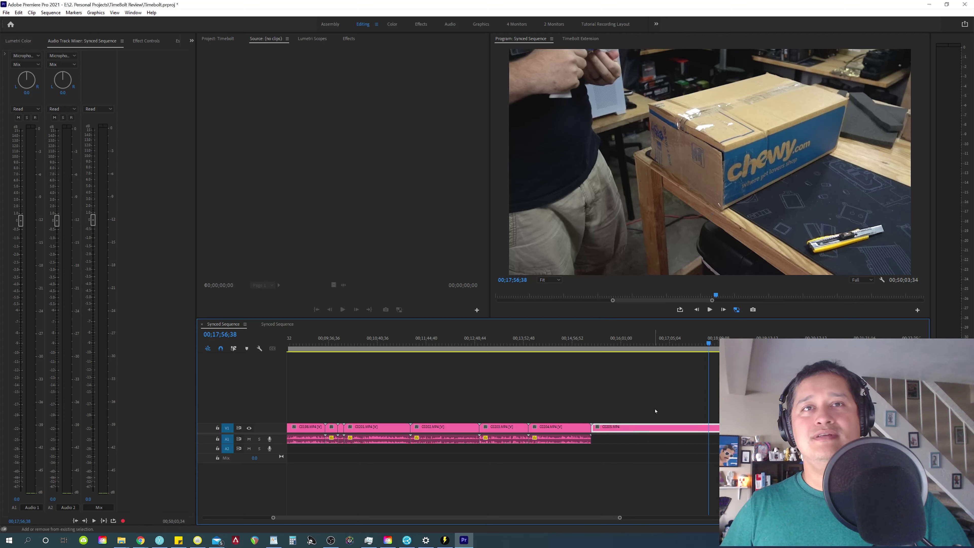
click(644, 399)
drag(654, 392, 659, 457)
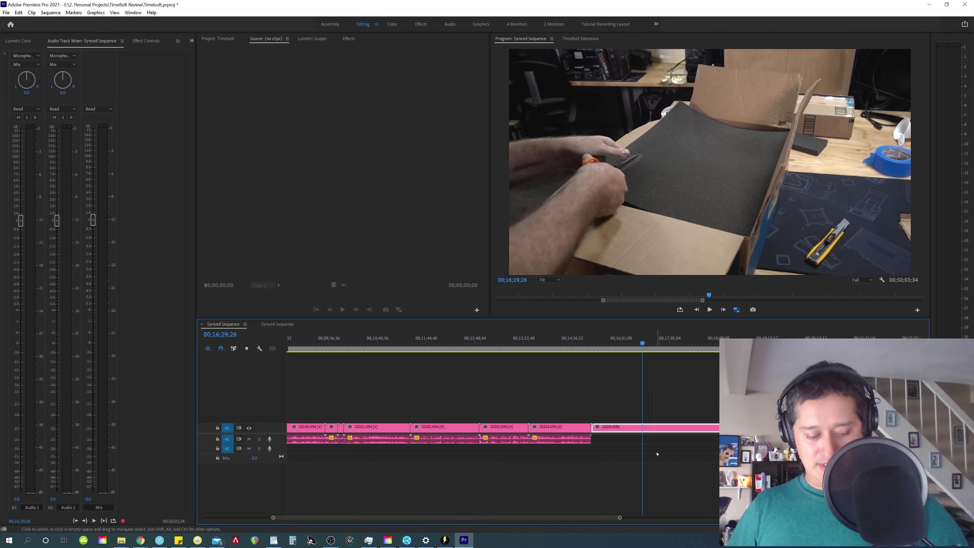
key(ctrl+r)
text(1000)
key(Return)
drag(605, 414, 591, 405)
key(=)
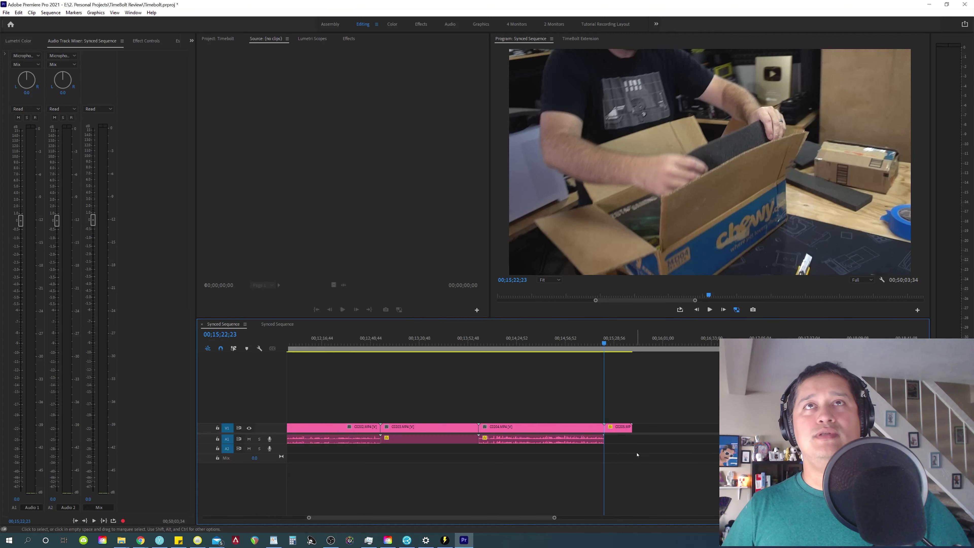
key(space)
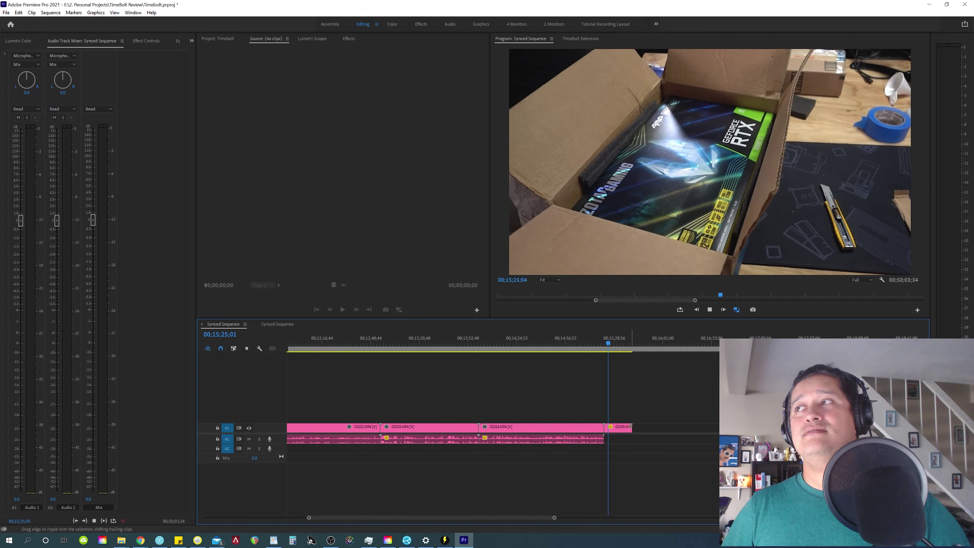
key(space)
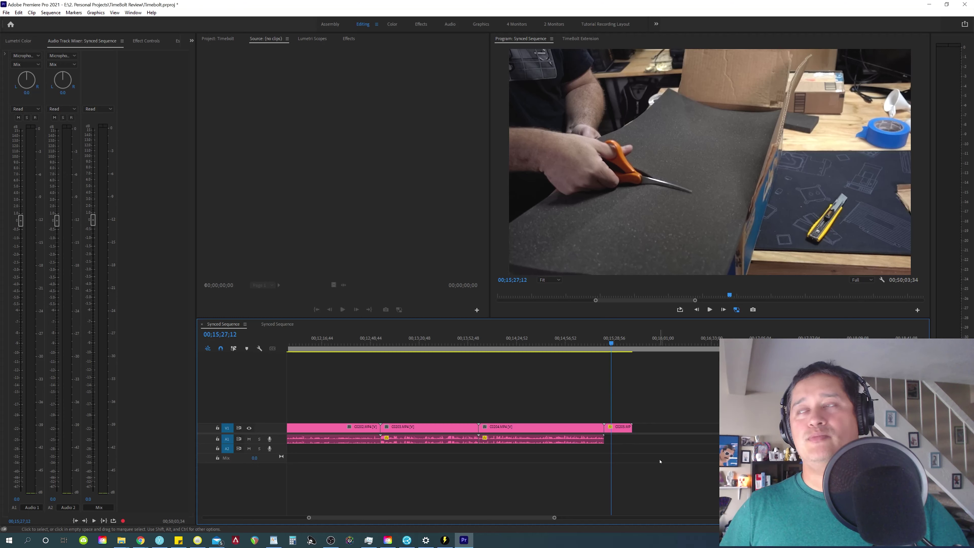
Undo the unboxing clip's speed change and audio deletion, and fit the whole sequence in the timeline.
key(ctrl+z)
key(ctrl+z)
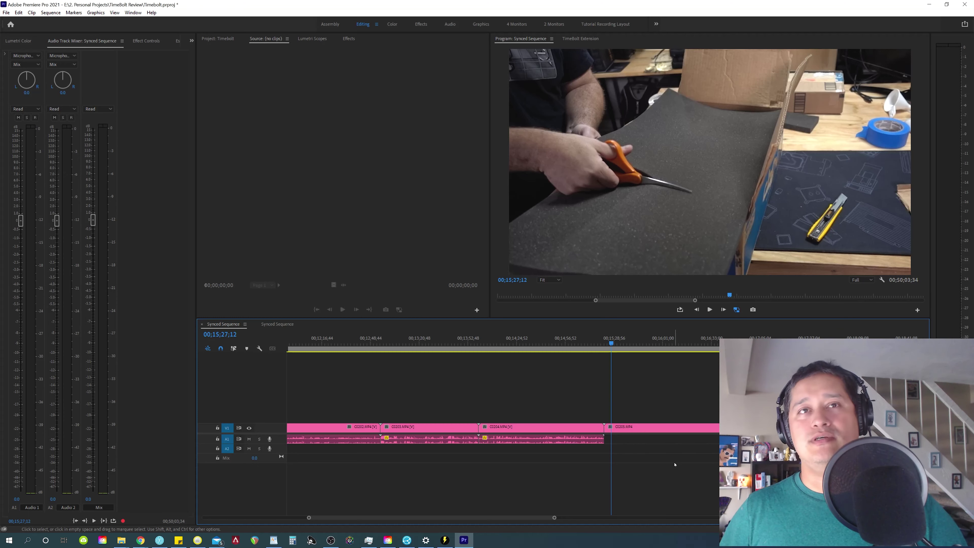
key(minus)
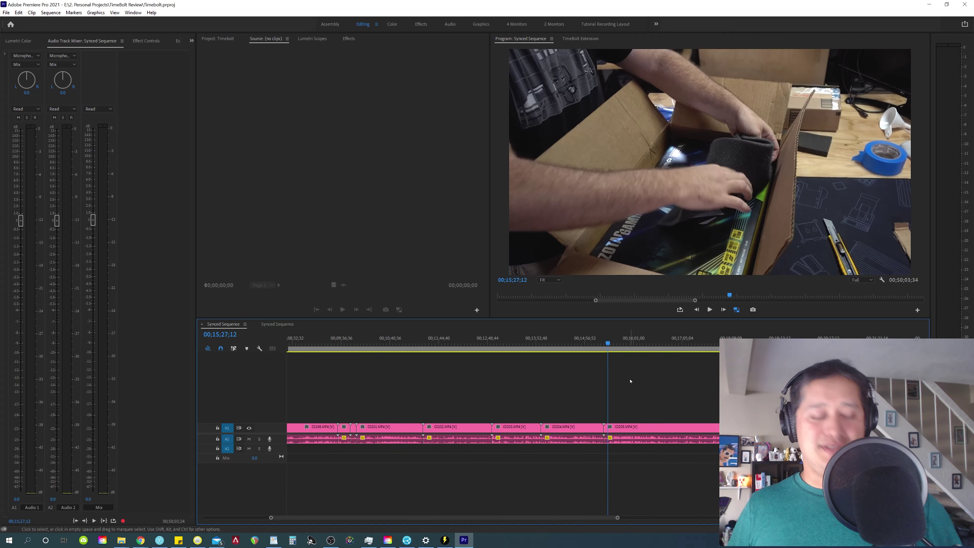
key(backslash)
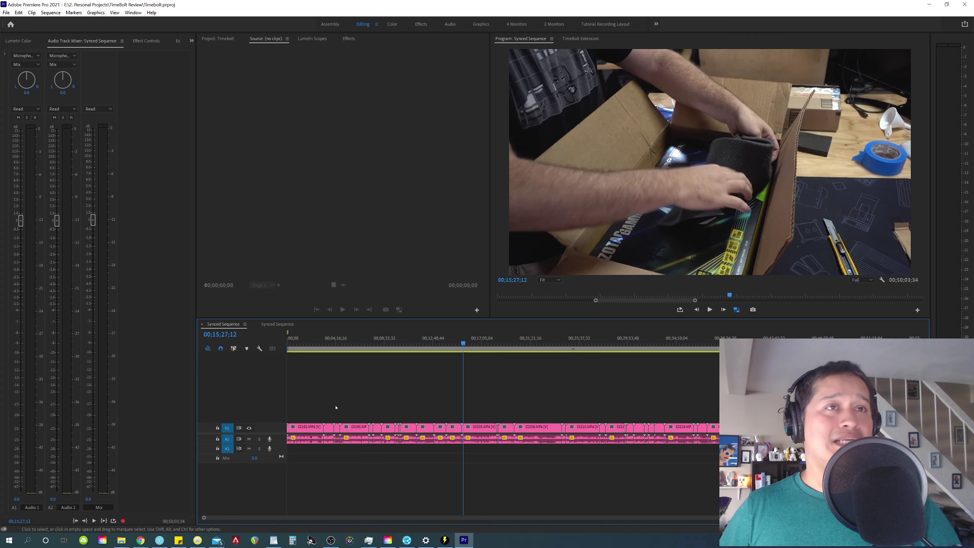
Turn off the output of video track V1 and return the playhead to the start of the sequence.
key(Home)
click(249, 428)
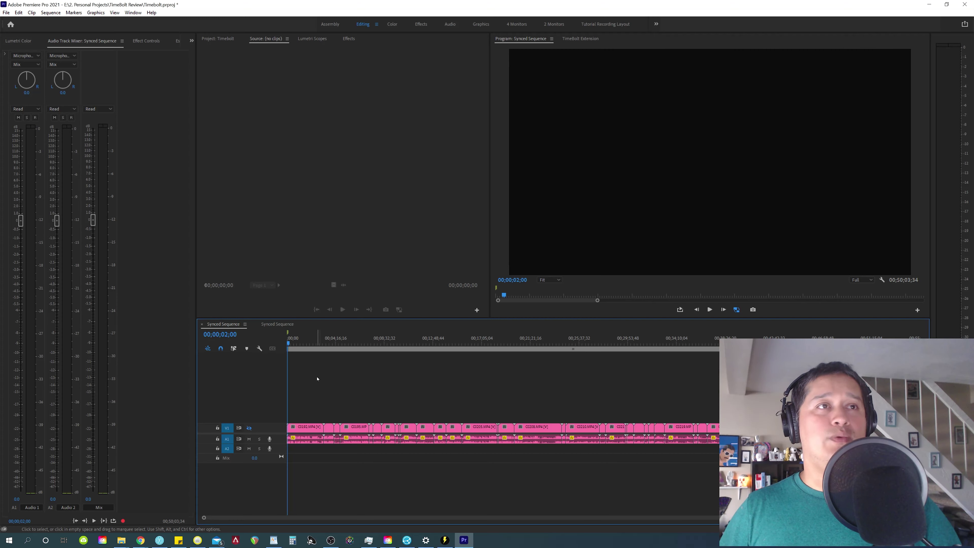
key(Home)
Open the media export settings for the Synced Sequence.
click(7, 12)
mouse_move(57, 256)
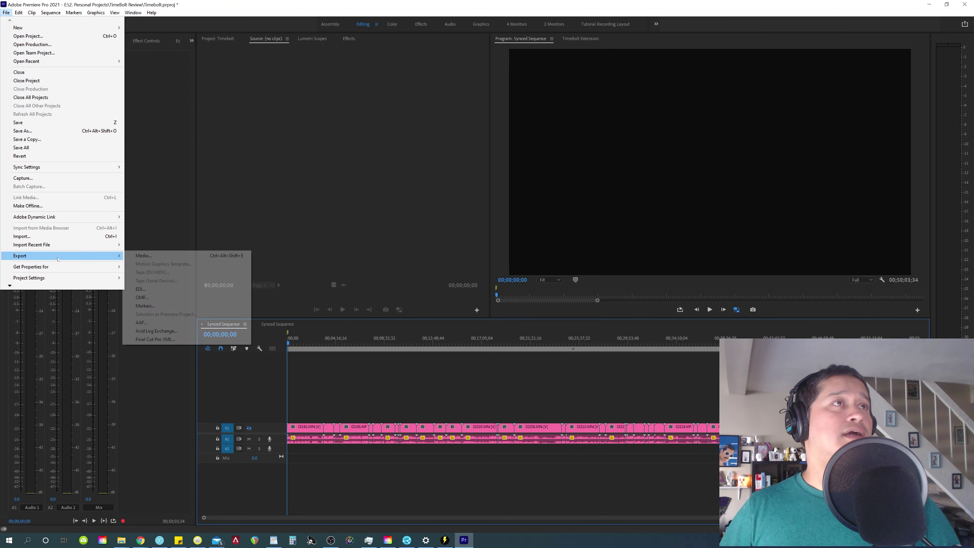
click(147, 257)
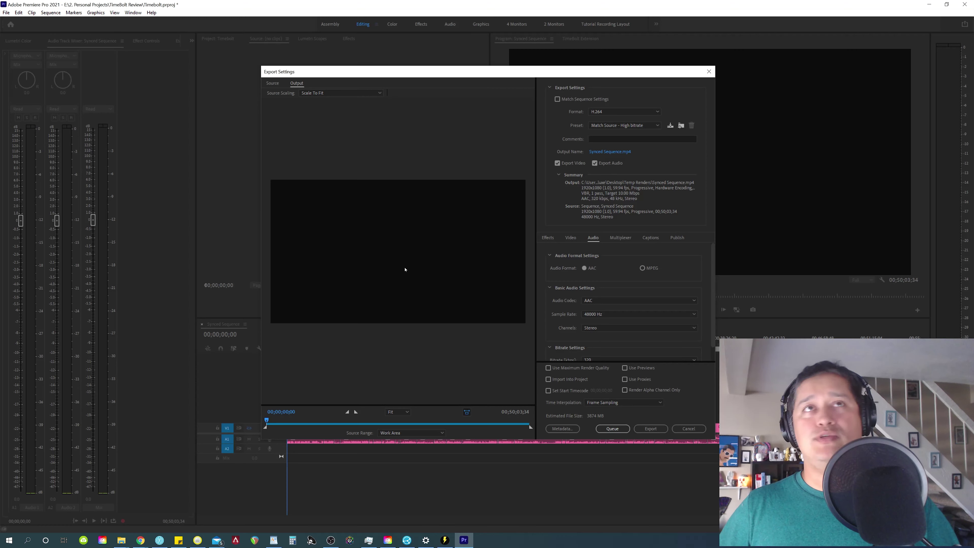
Apply the Cookie Cutter Render preset to the H.264 export and review its video and audio settings.
drag(581, 76, 513, 66)
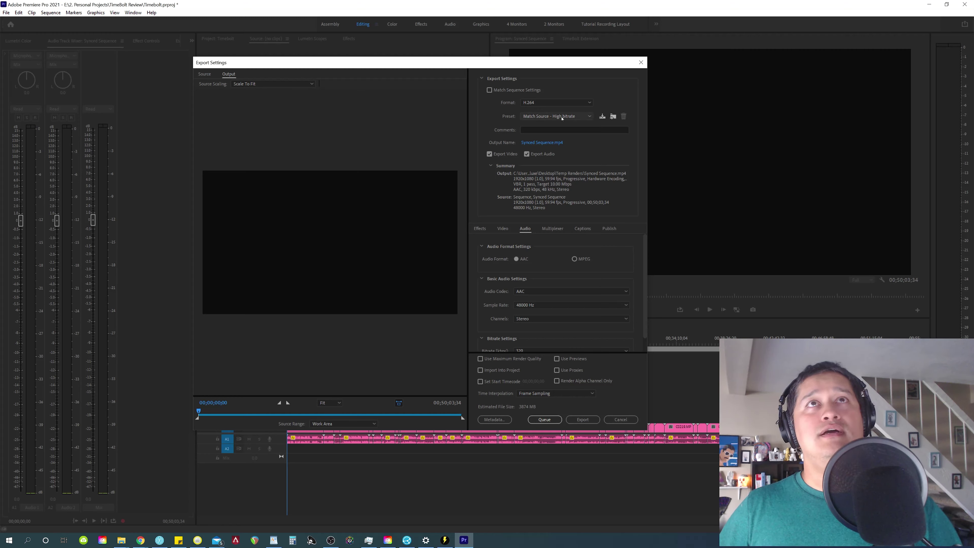
click(576, 116)
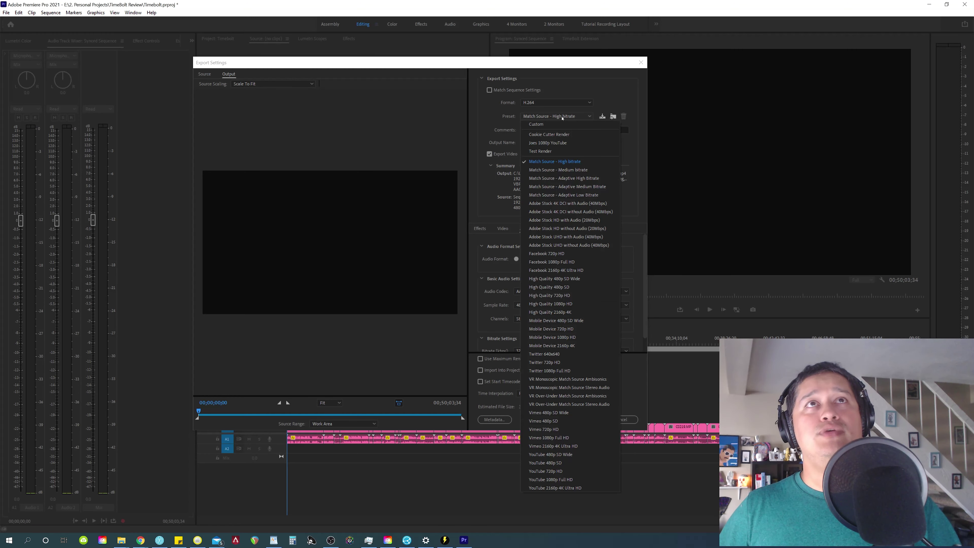
click(567, 135)
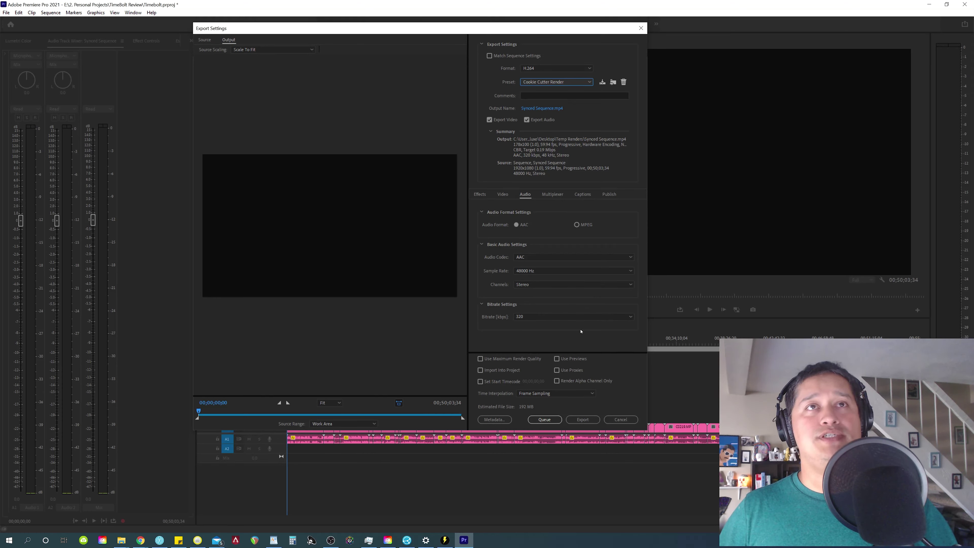
click(503, 194)
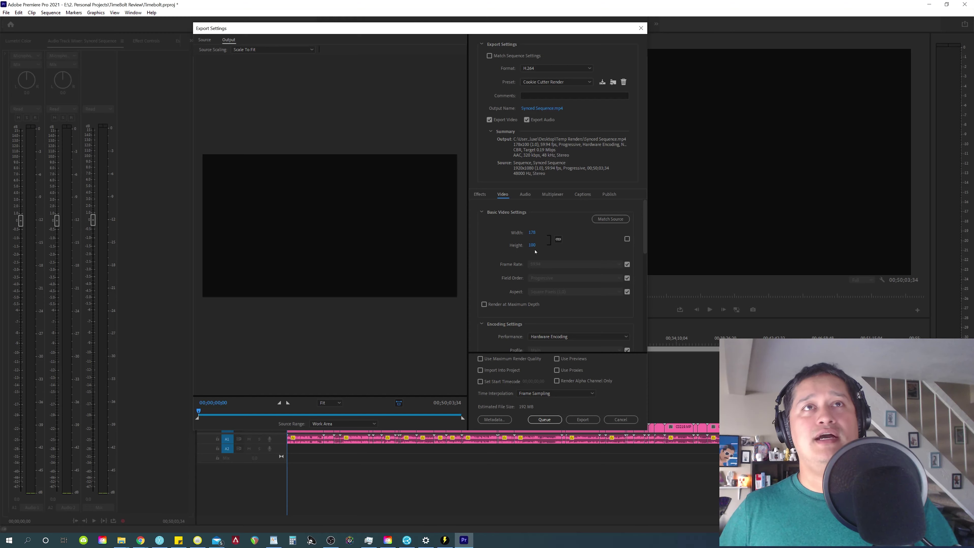
scroll(508, 261, down, 5)
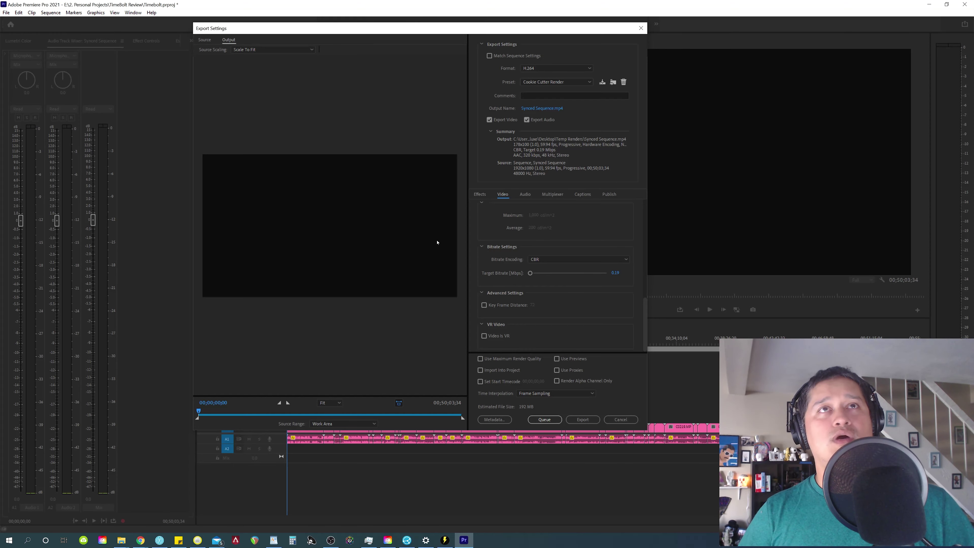
click(522, 194)
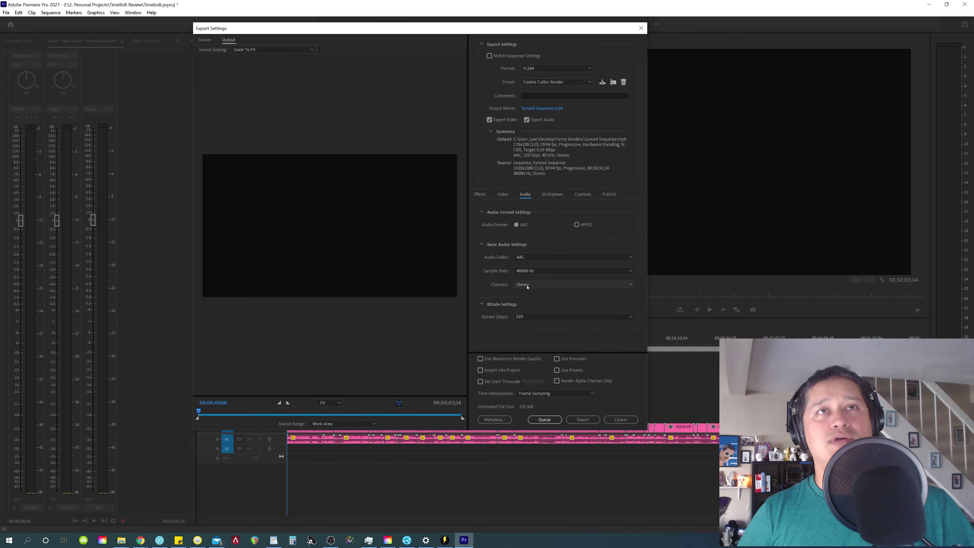
Set the export's output file to Timbebolt Example in the Desktop folder.
click(542, 108)
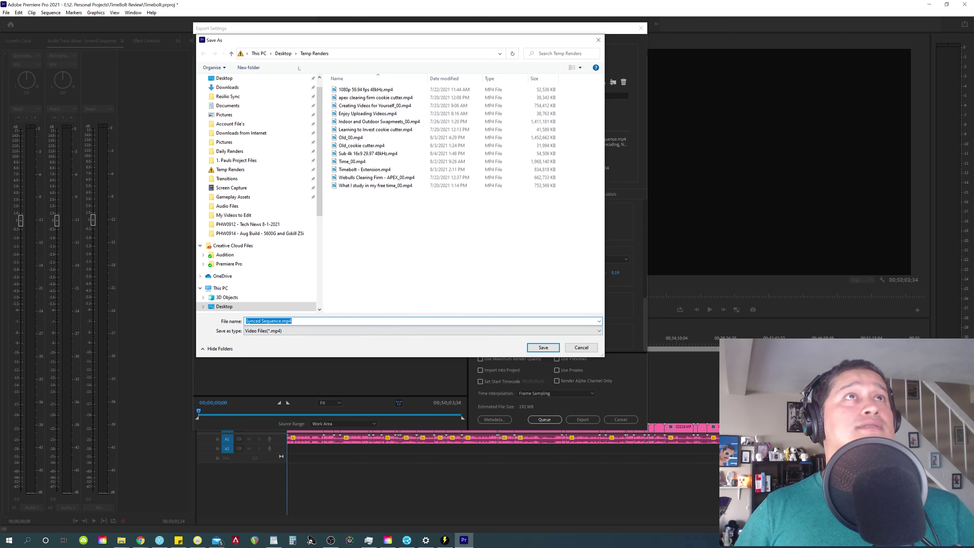
click(238, 307)
drag(297, 322, 224, 328)
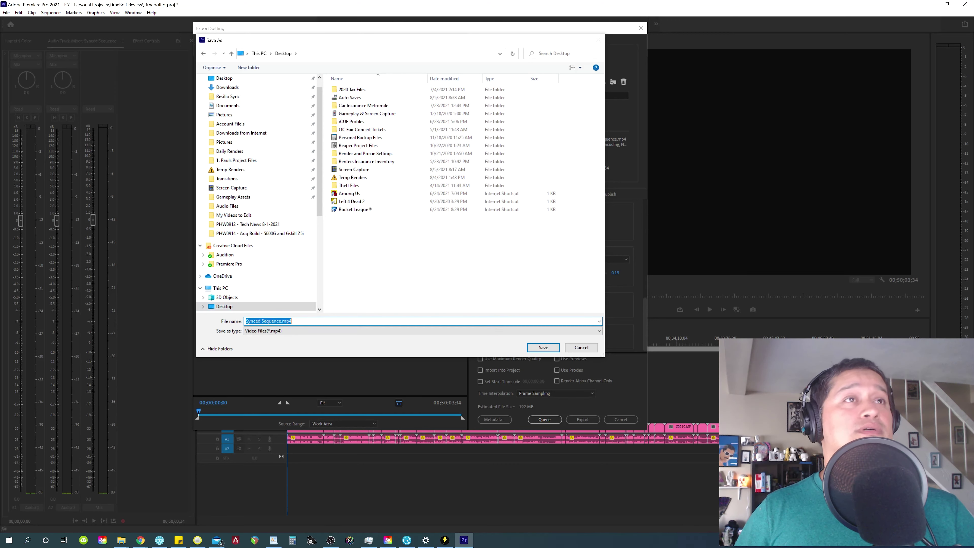
text(Timbebolt Example)
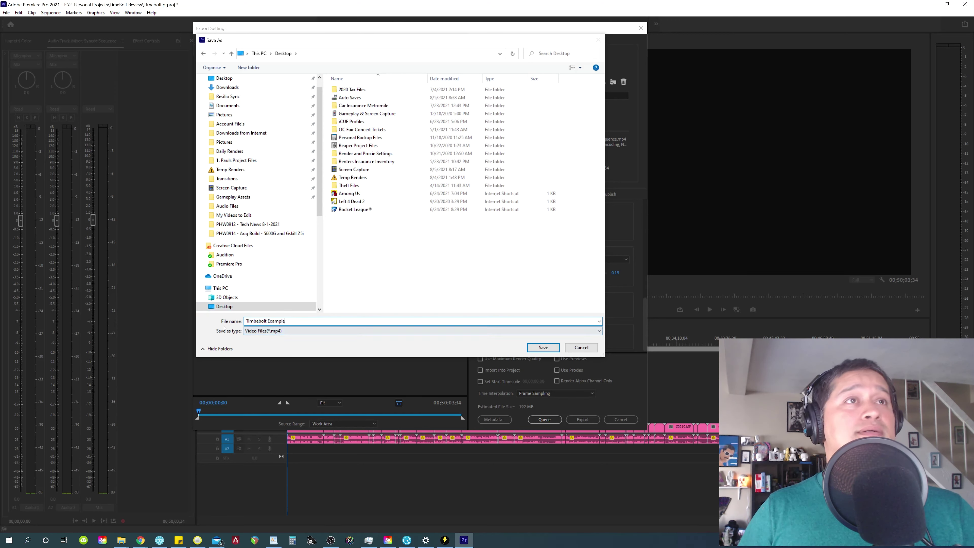
click(543, 348)
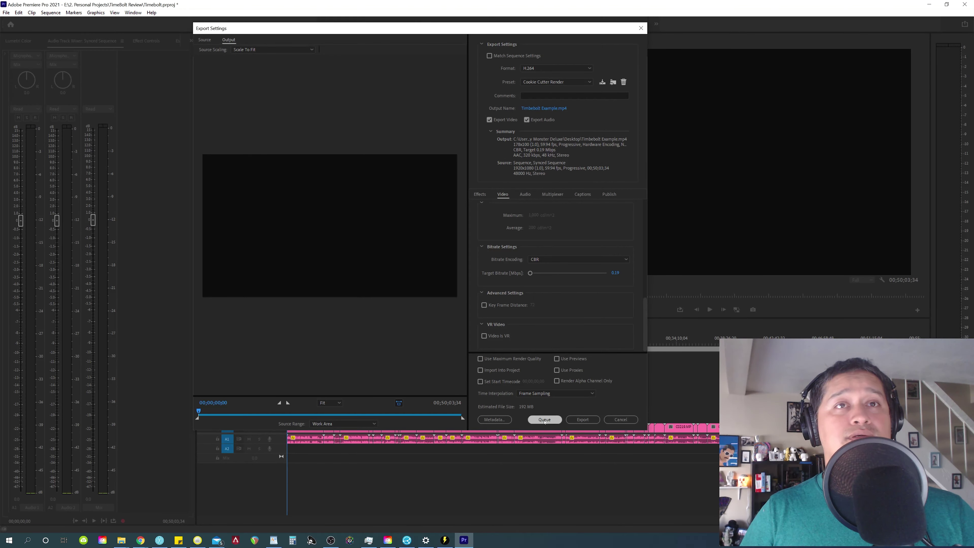
Queue the export and render it in Media Encoder, and turn the output of video track V1 back on in Premiere Pro.
click(544, 420)
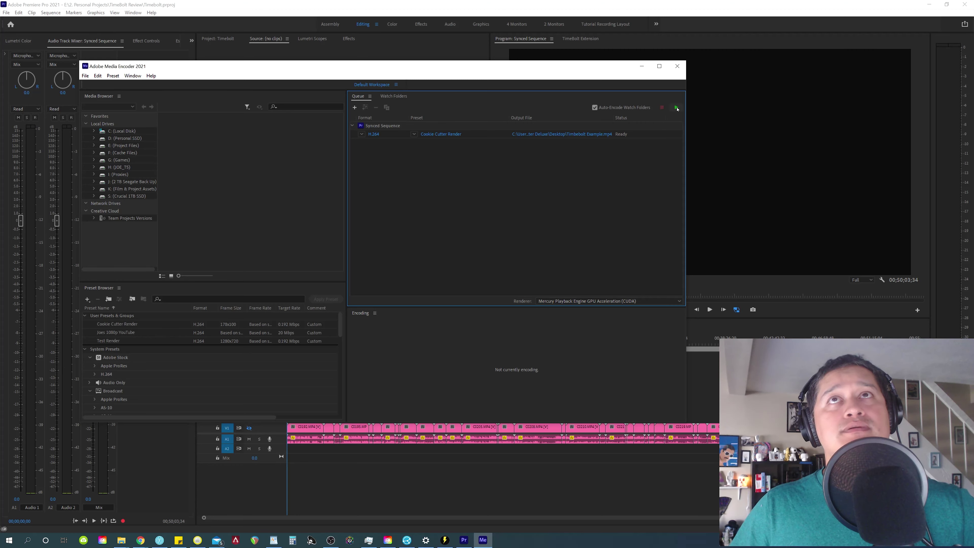
click(676, 108)
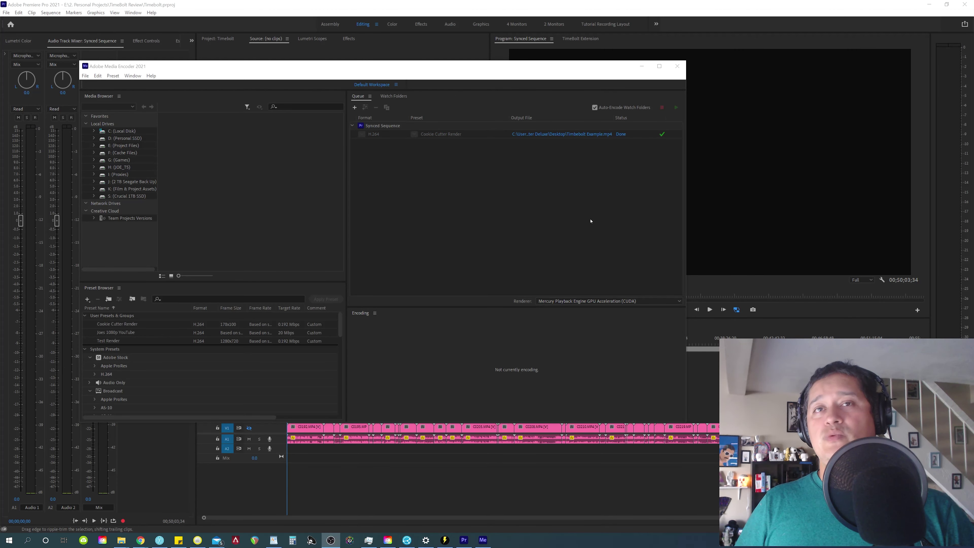
click(652, 481)
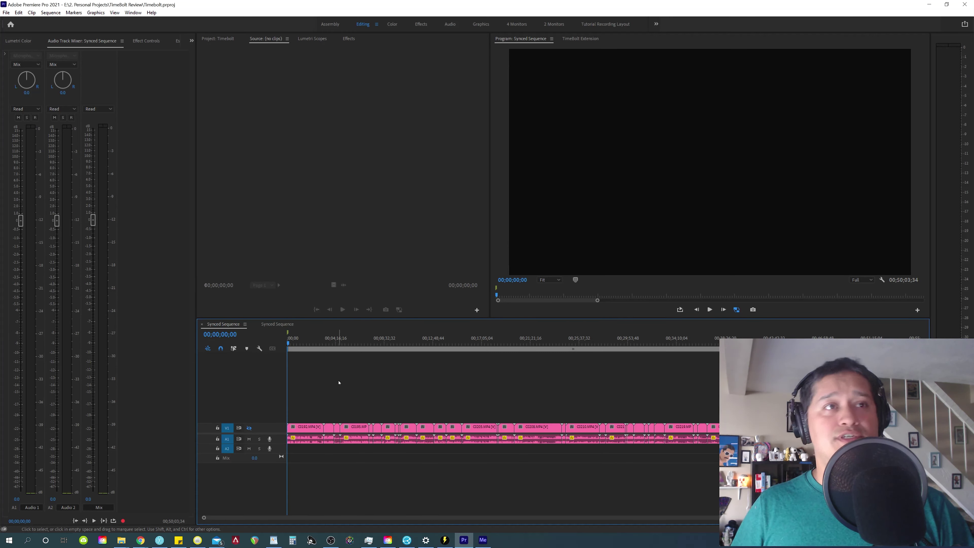
click(250, 428)
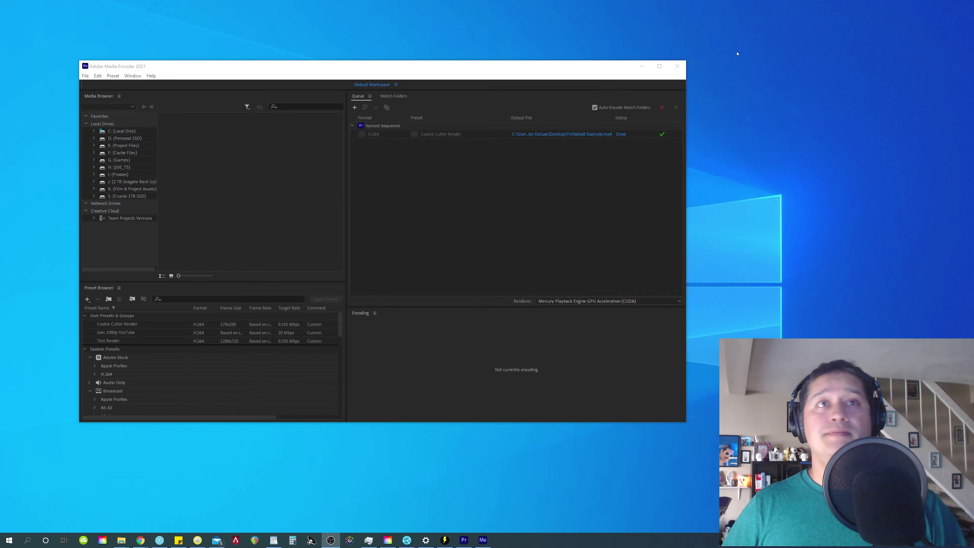
Minimize Media Encoder, switch to TimeBolt, and place the exported Timbebolt Example video beside its window on the desktop.
click(640, 66)
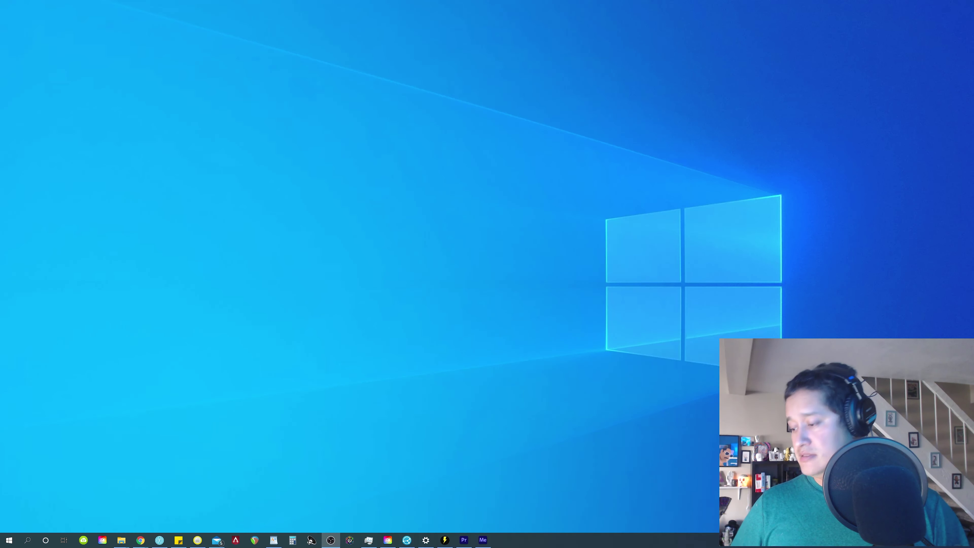
key(alt+Tab)
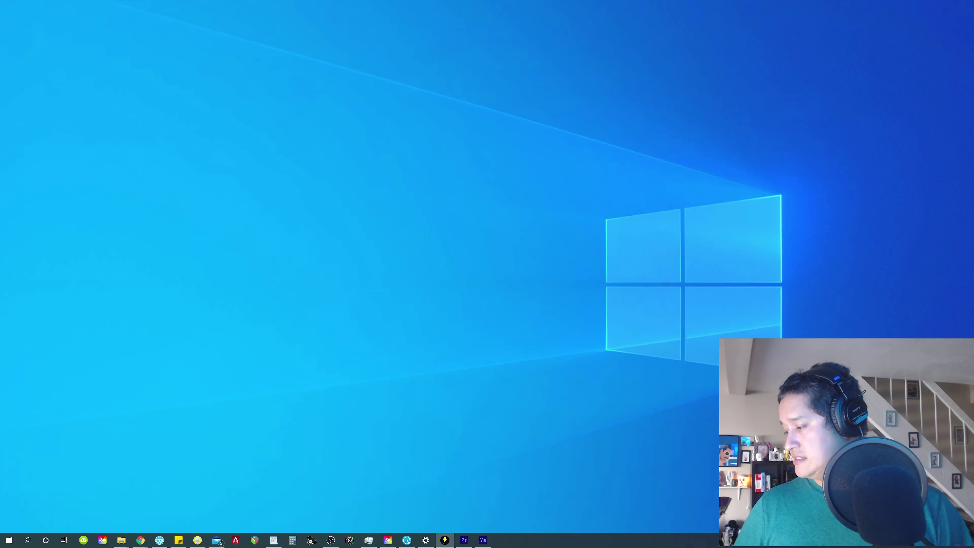
drag(450, 33, 392, 18)
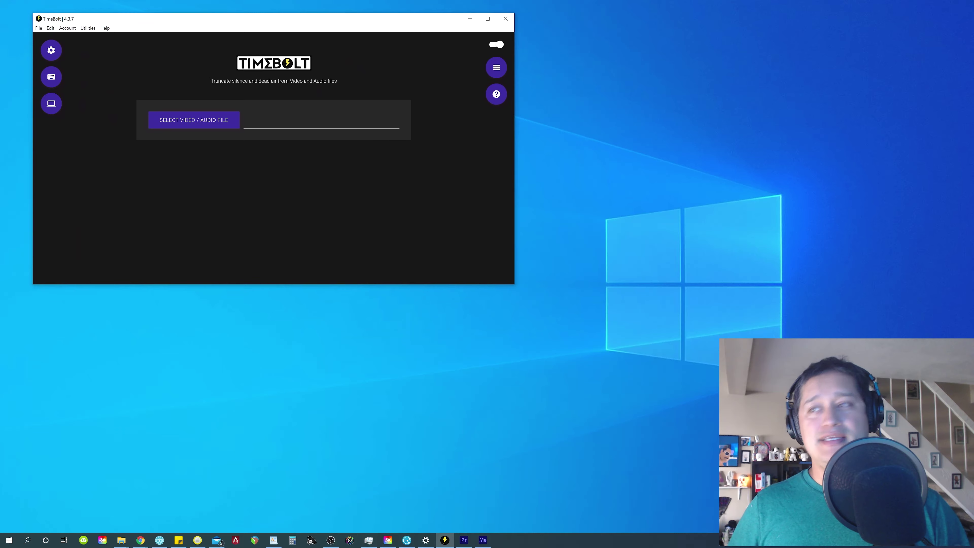
drag(973, 169, 593, 168)
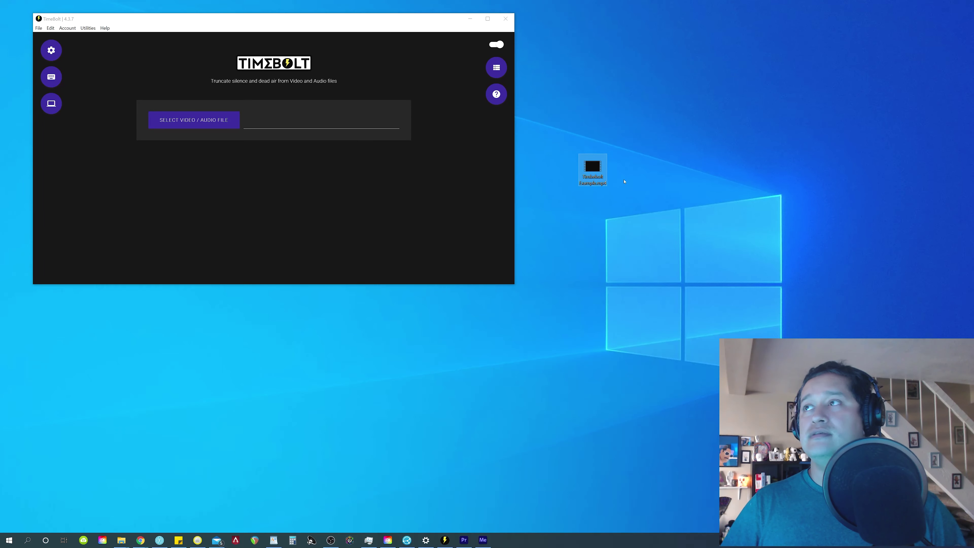
Play the exported Timbebolt Example video briefly to check it, pause it, and minimize the player.
double_click(590, 167)
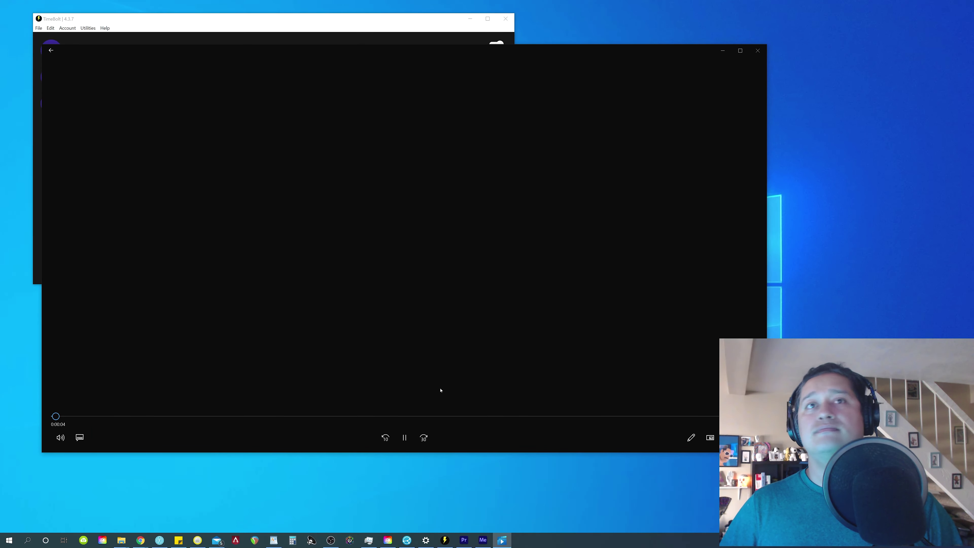
click(404, 438)
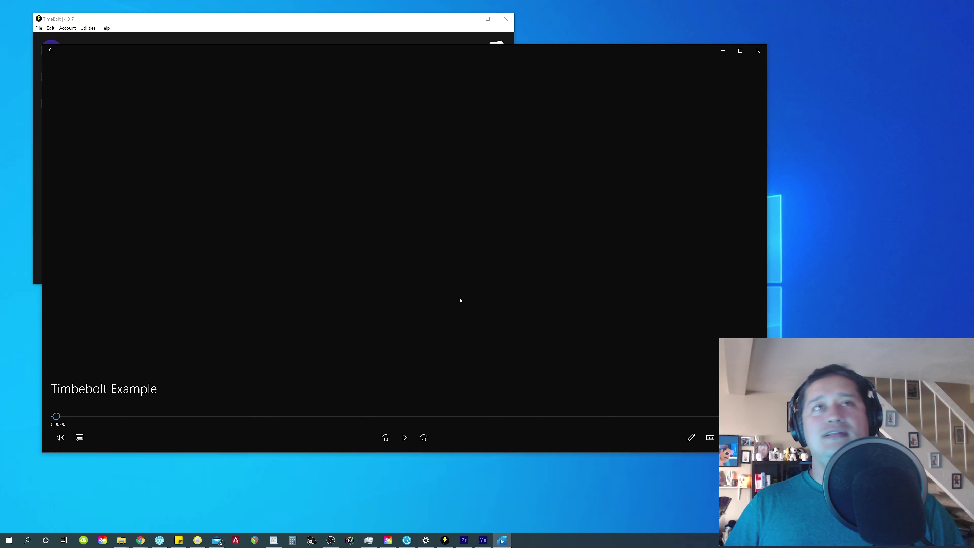
click(723, 51)
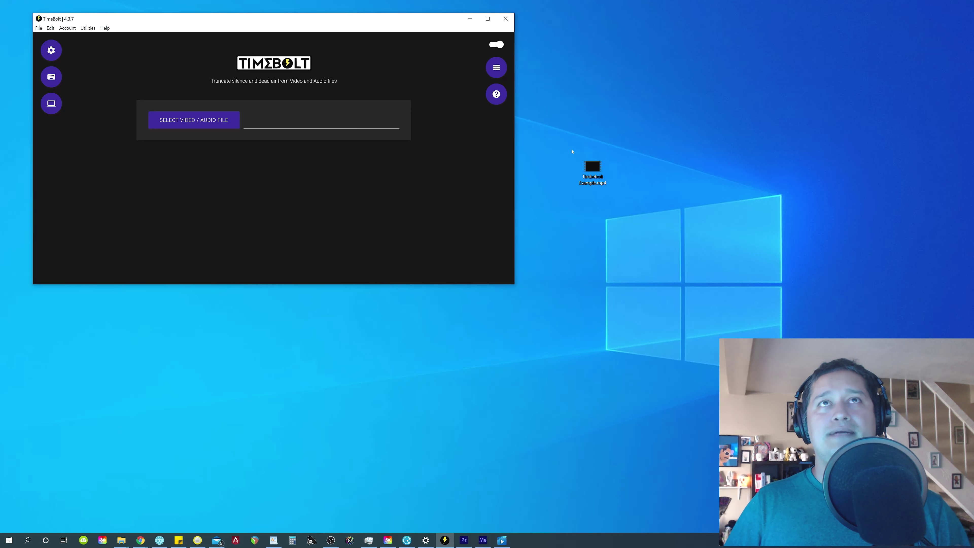
Load Timbebolt Example.mp4 from the desktop into TimeBolt, maximize the window, and look over the detected silences in the timeline.
drag(593, 169, 291, 120)
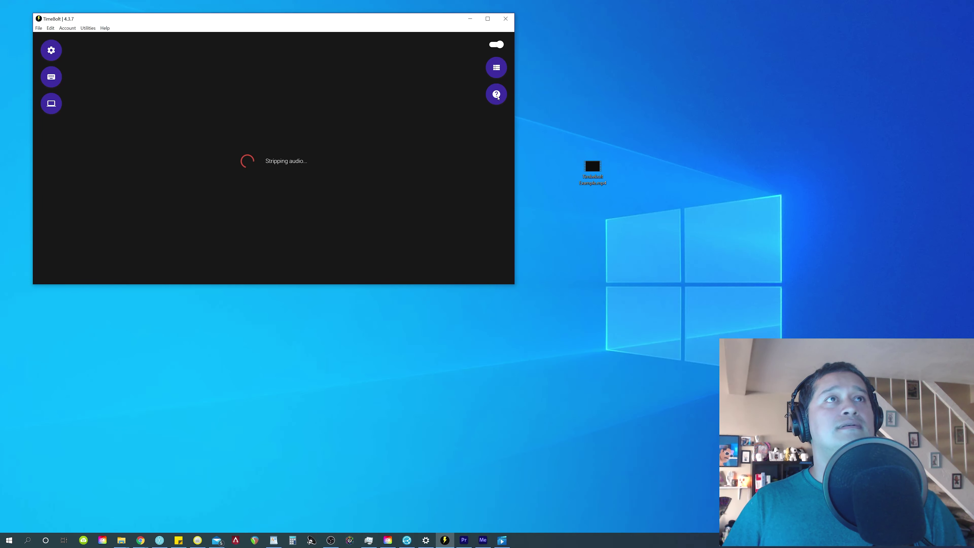
click(488, 19)
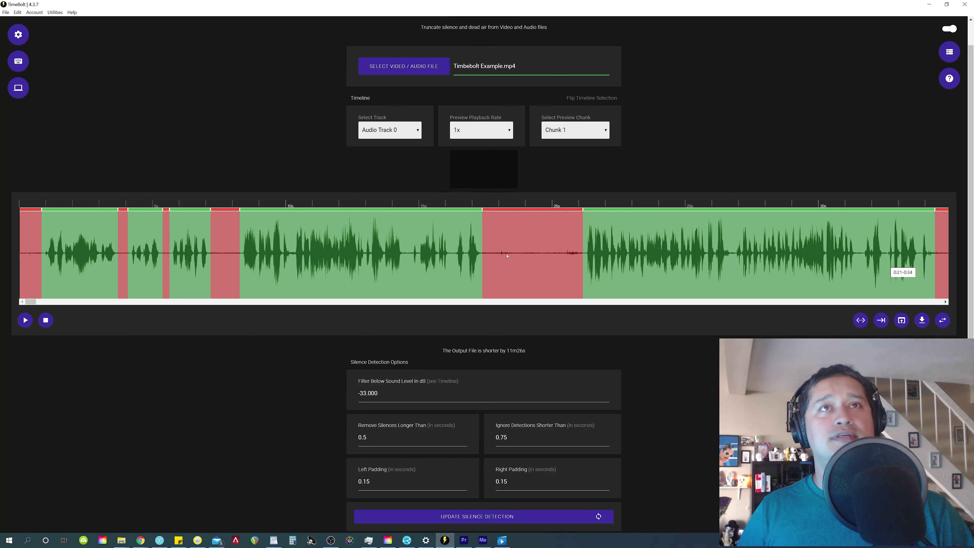
drag(30, 302, 147, 301)
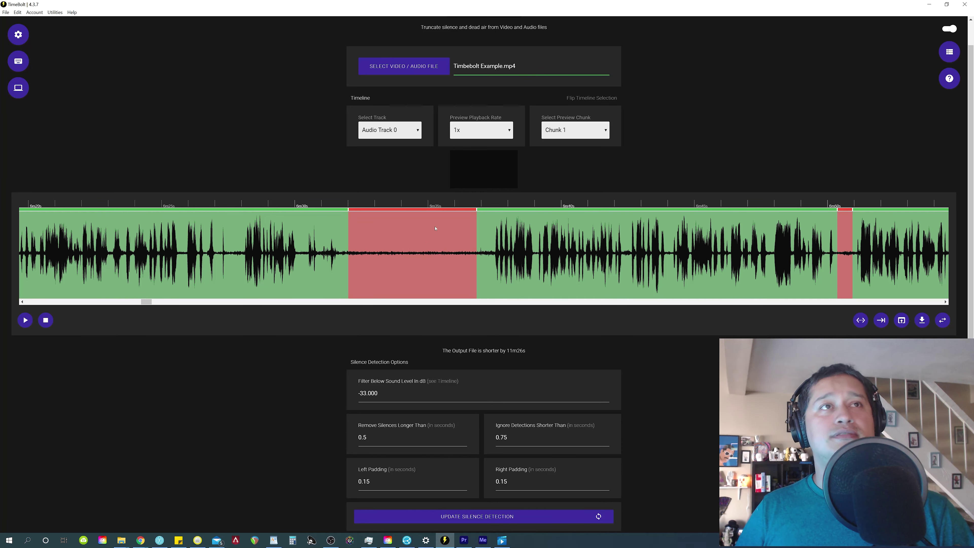
Check in TimeBolt's settings that XML Export creates splits without deleting detected silence, and accept the settings.
scroll(180, 181, up, 1)
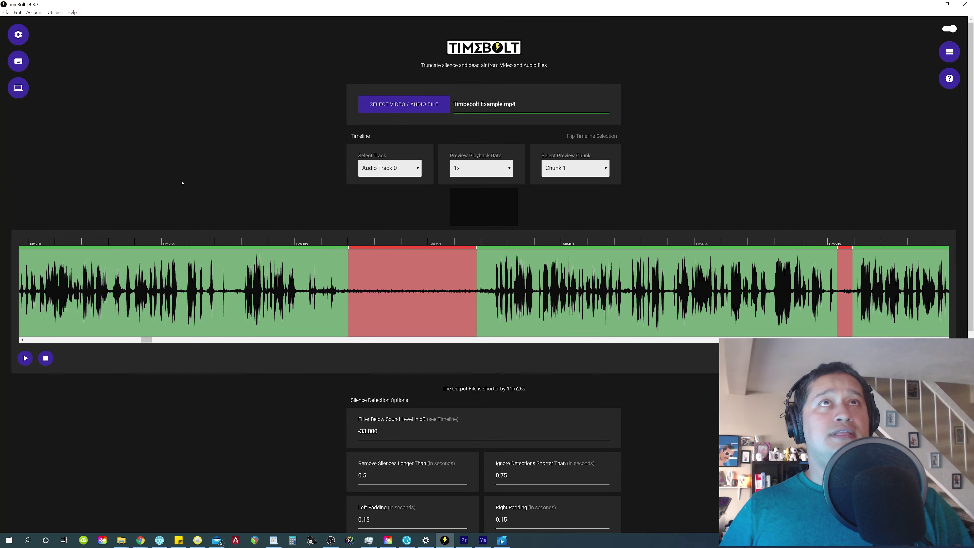
click(18, 34)
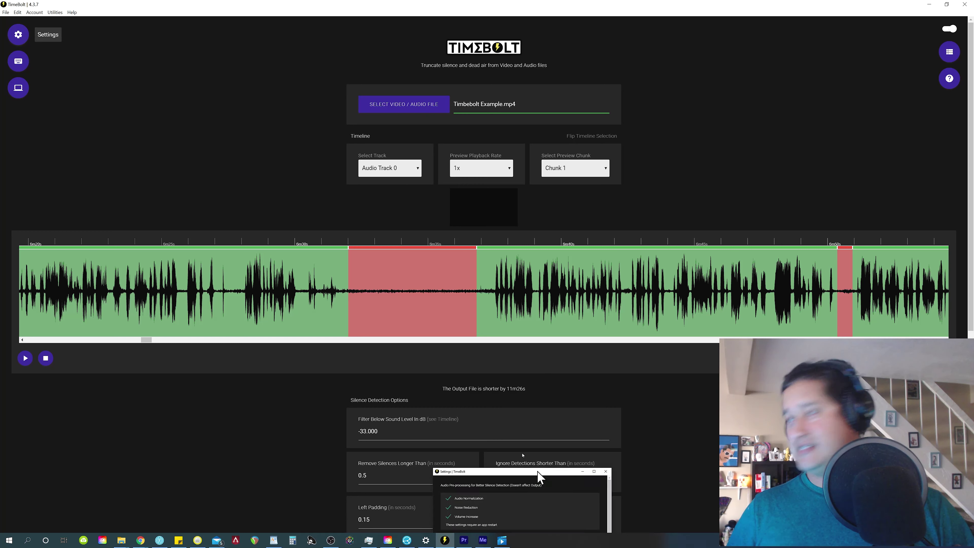
drag(538, 472, 298, 54)
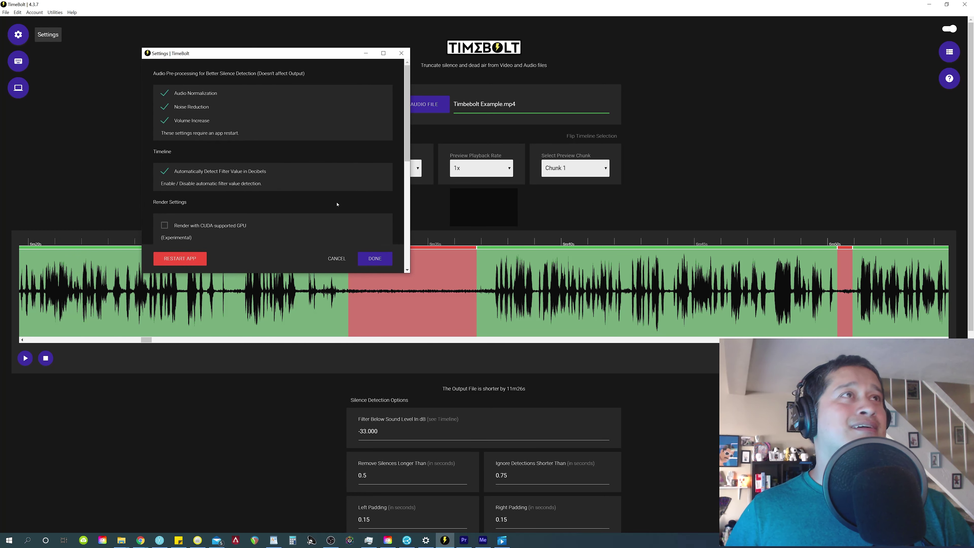
scroll(337, 204, down, 5)
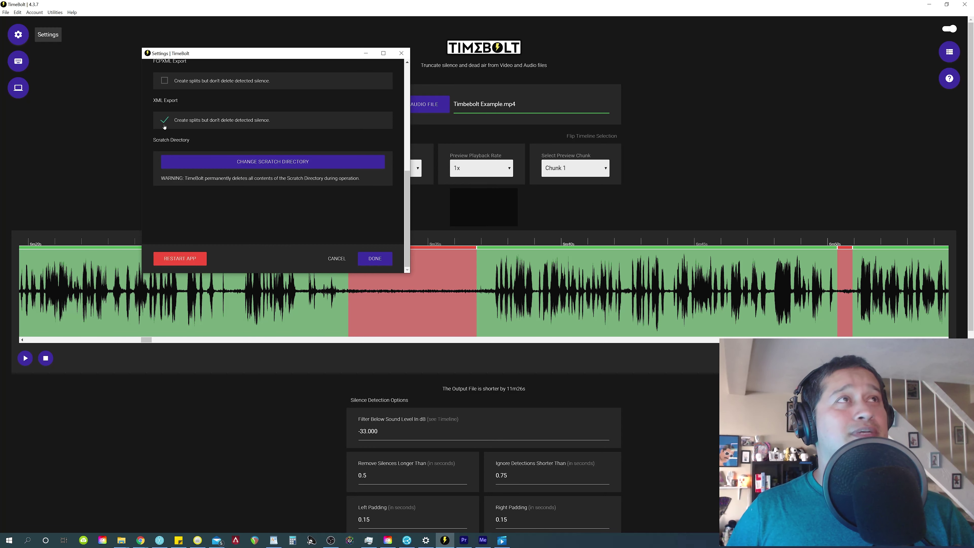
click(375, 258)
scroll(375, 258, down, 10)
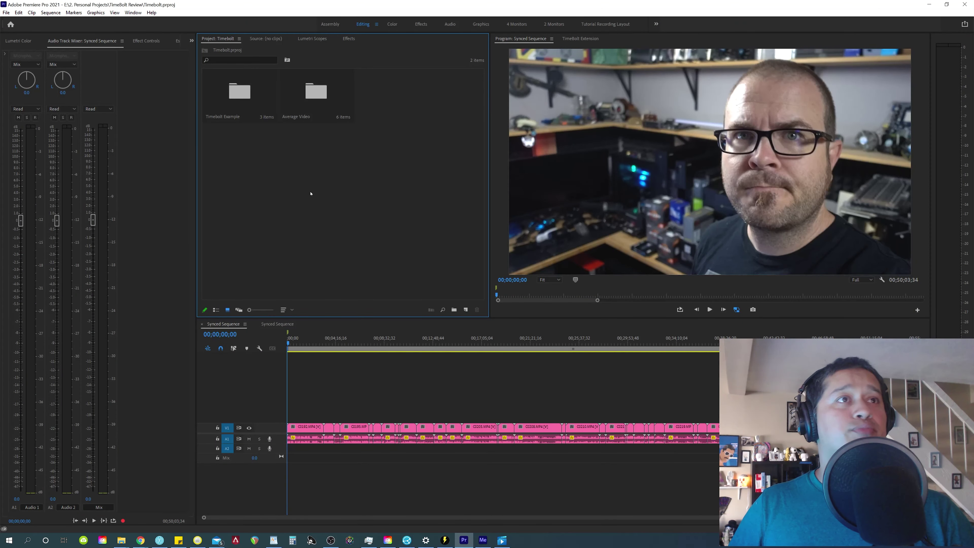
Create a bin named Timebolt DELETE in the Premiere Pro project and open it.
right_click(312, 194)
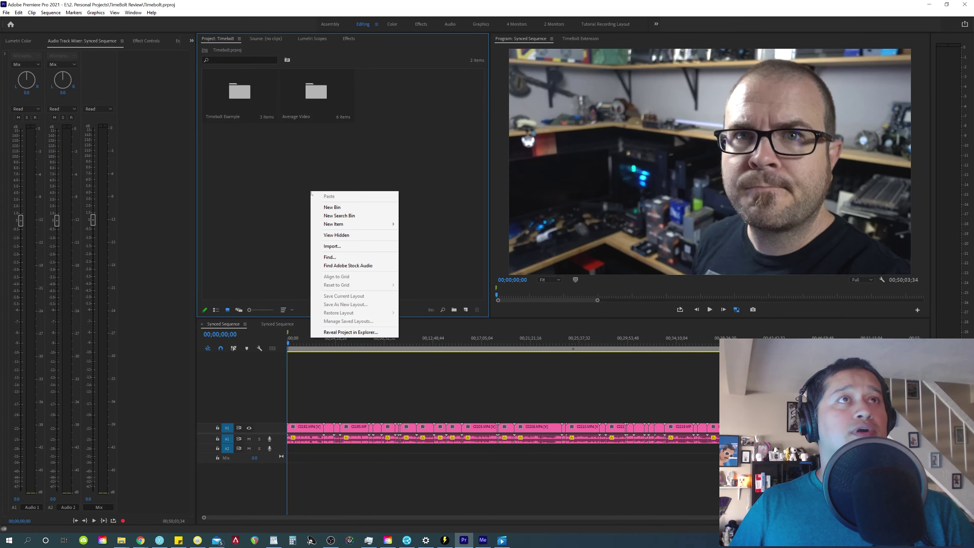
click(333, 207)
text(T)
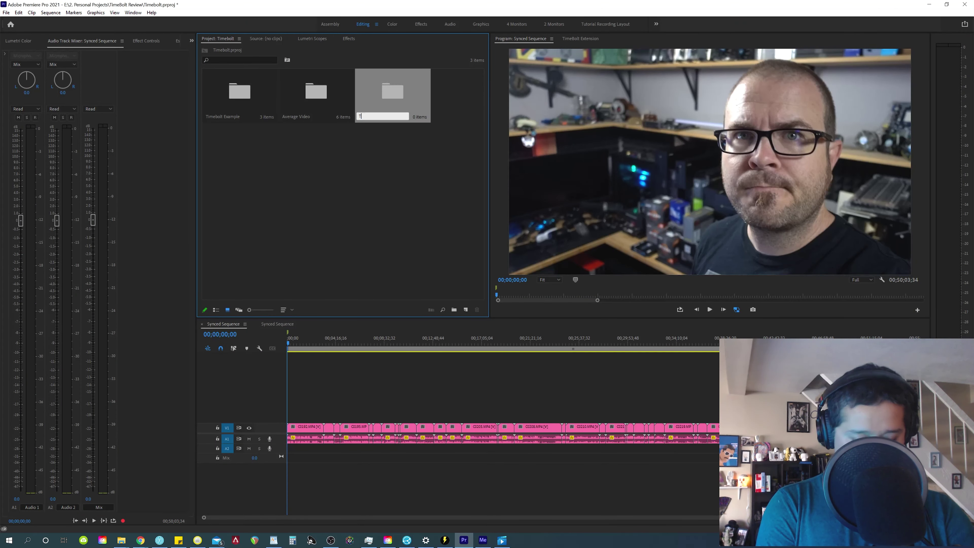
text(ime)
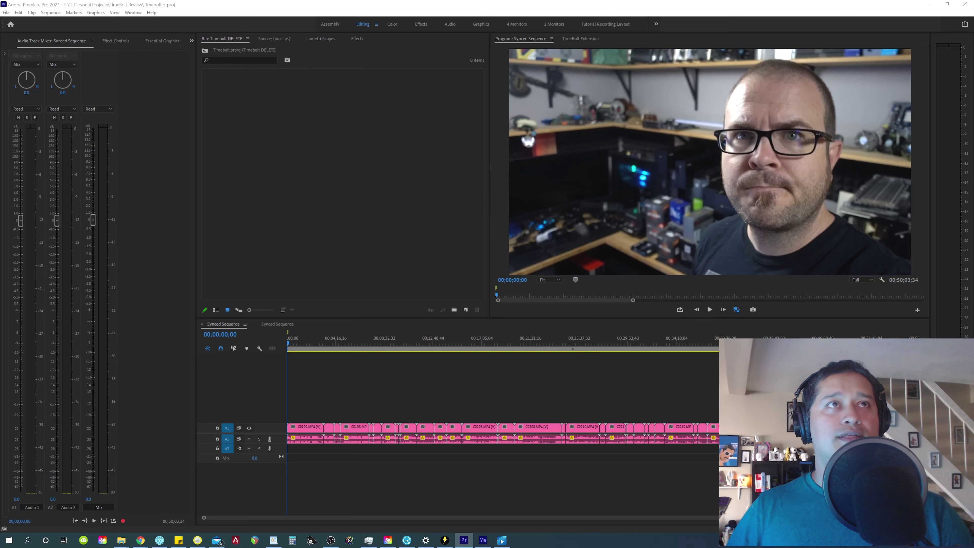
Import the TimeBolt XML file into the Timebolt DELETE bin, open its sequence, and enlarge the timeline to inspect the first cuts.
drag(493, 319, 365, 200)
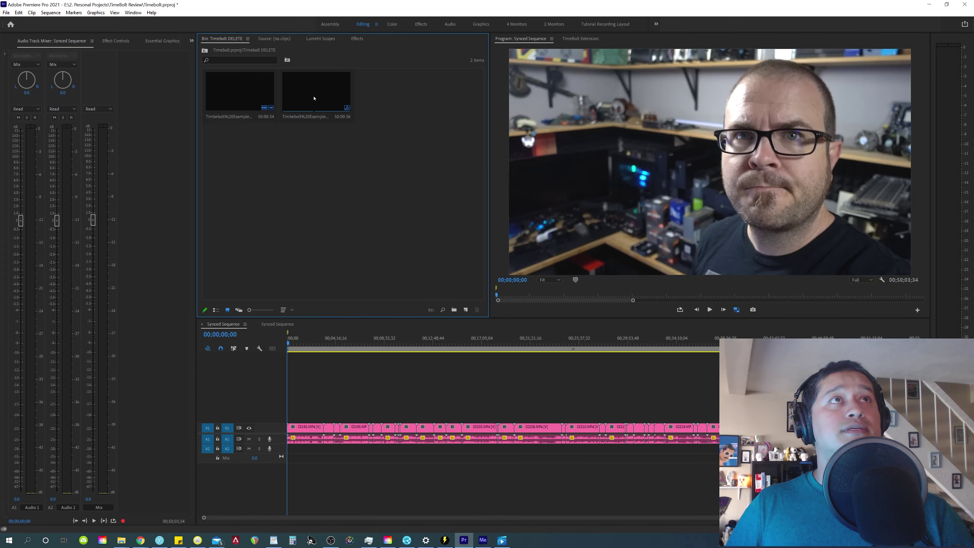
double_click(314, 99)
key(grave)
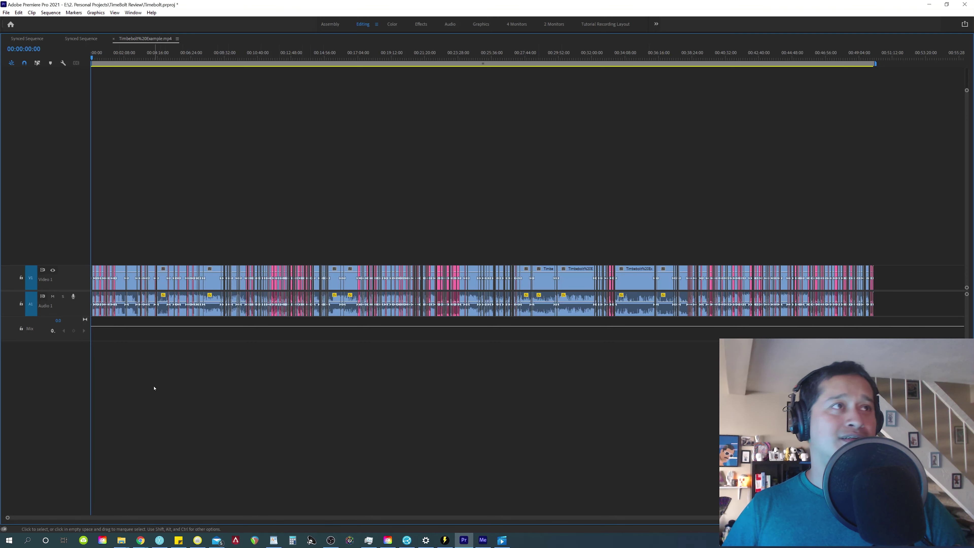
key(equal)
key(equal)
key(equal)
key(equal)
key(equal)
key(equal)
key(equal)
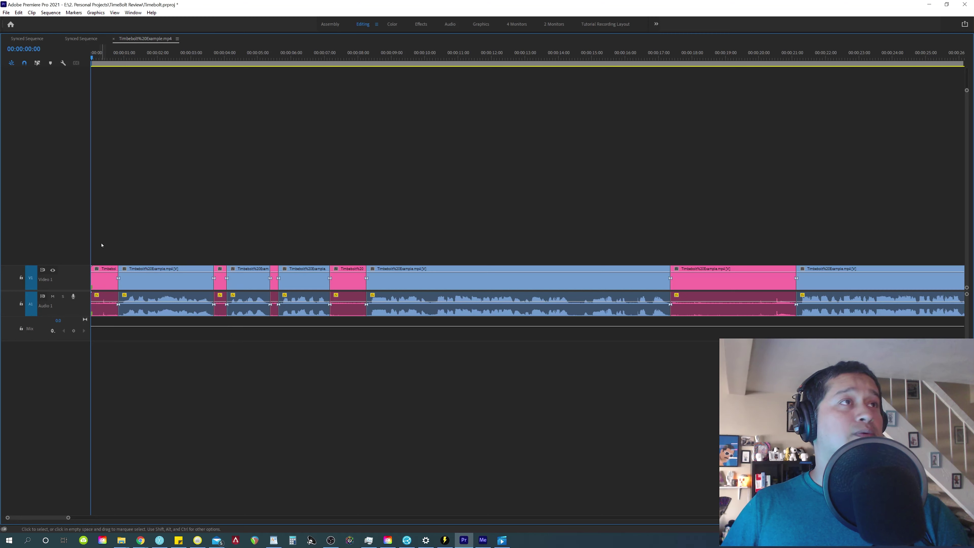
Select every pink silence clip in the sequence by choosing the first silence clip and using its Rose label group.
drag(101, 244, 113, 342)
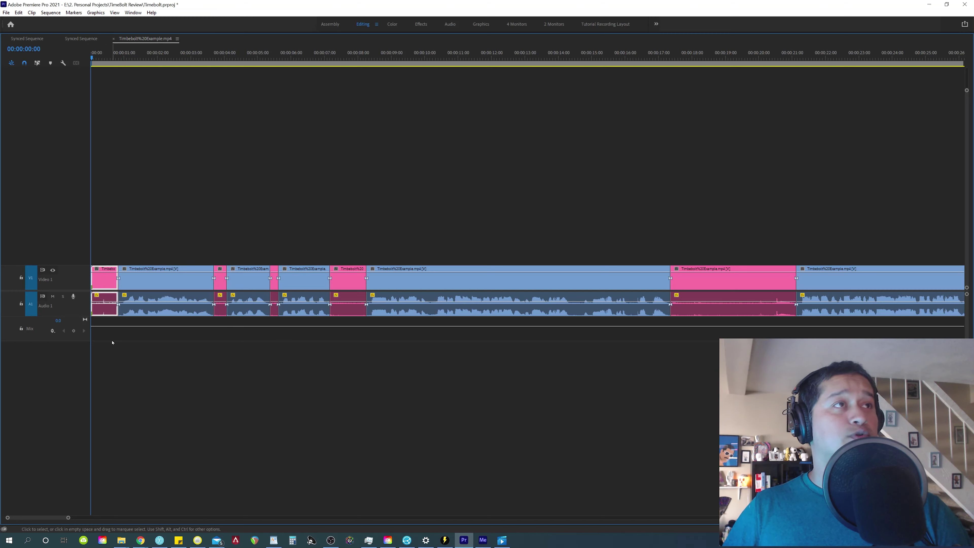
right_click(102, 278)
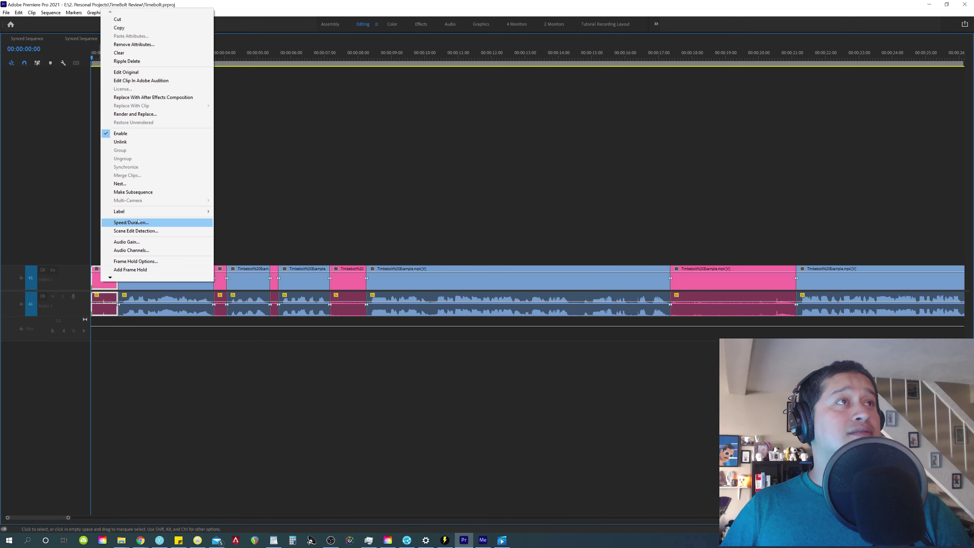
mouse_move(200, 211)
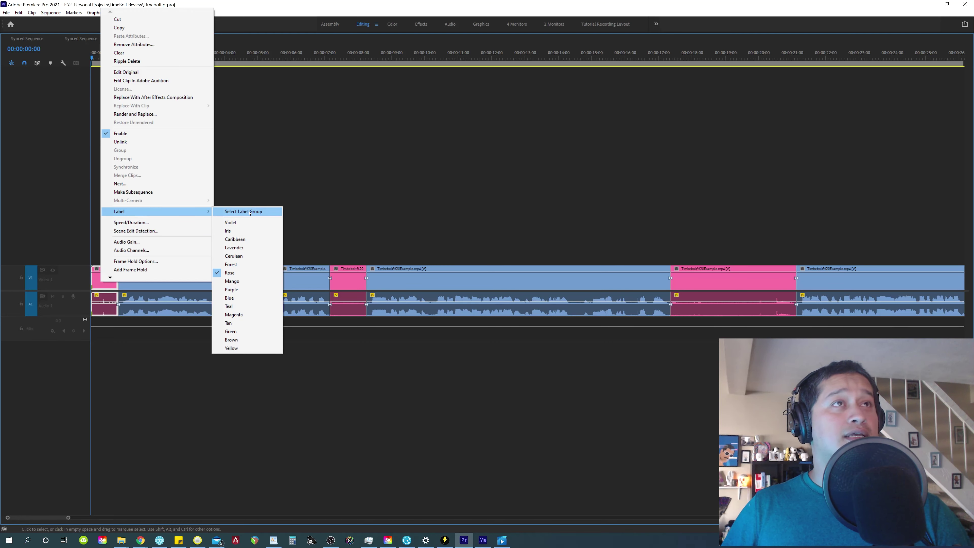
click(250, 213)
key(minus)
key(minus)
key(minus)
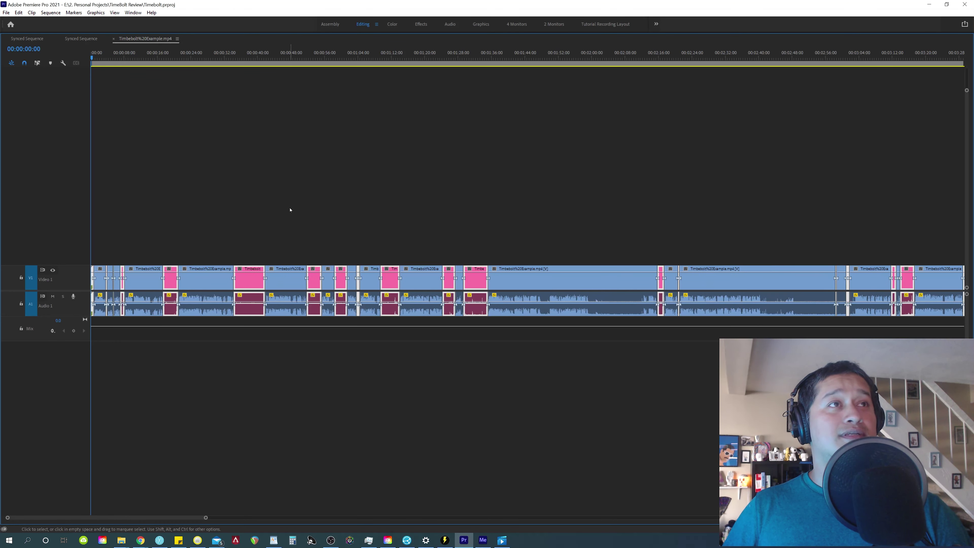
key(minus)
key(minus)
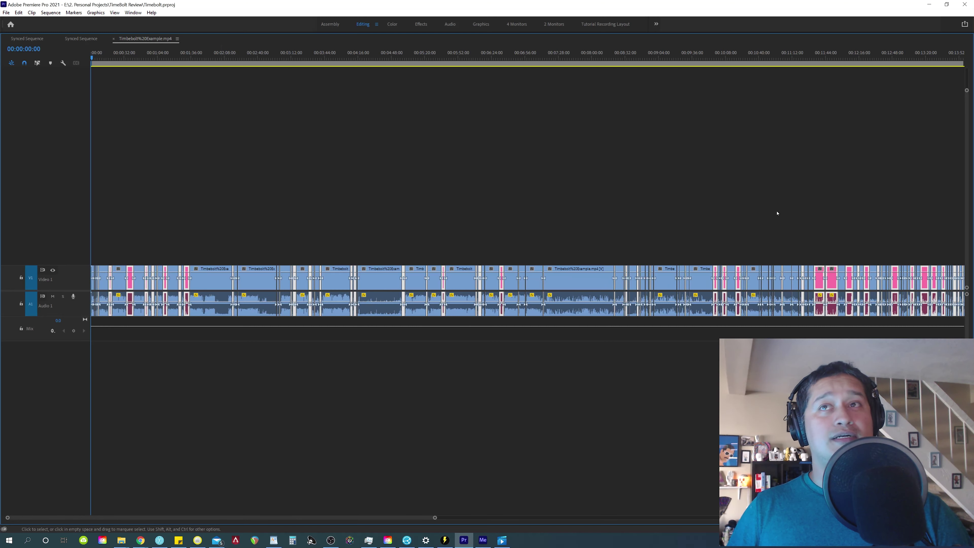
Copy the selected silence clips and open the Synced Sequence that contains the pink MP4 camera clips.
key(equal)
key(equal)
key(equal)
key(equal)
key(equal)
key(equal)
click(19, 12)
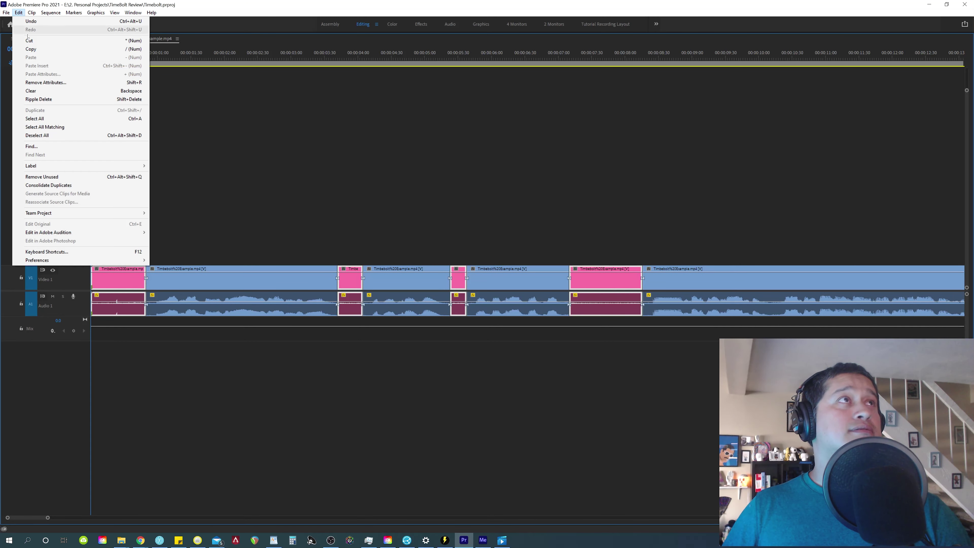
key(Escape)
click(90, 39)
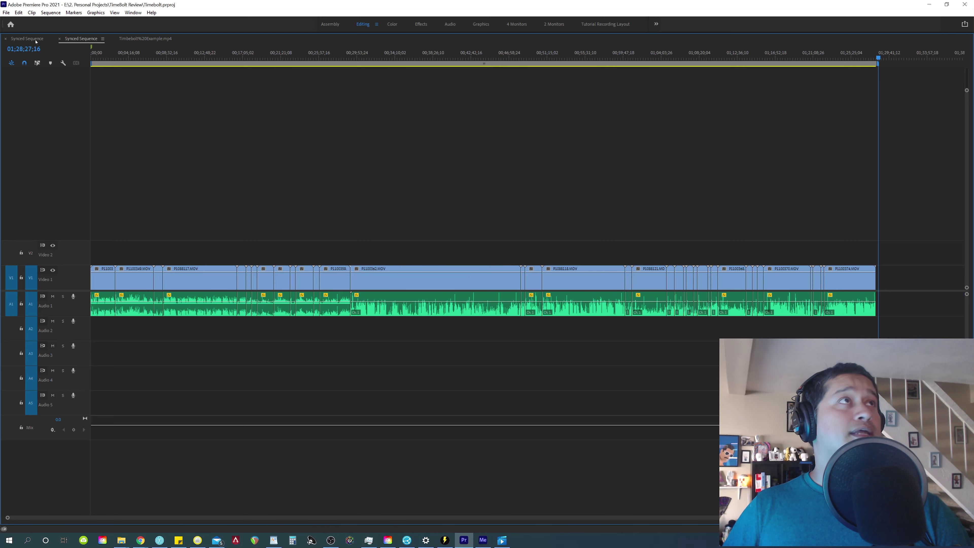
click(28, 39)
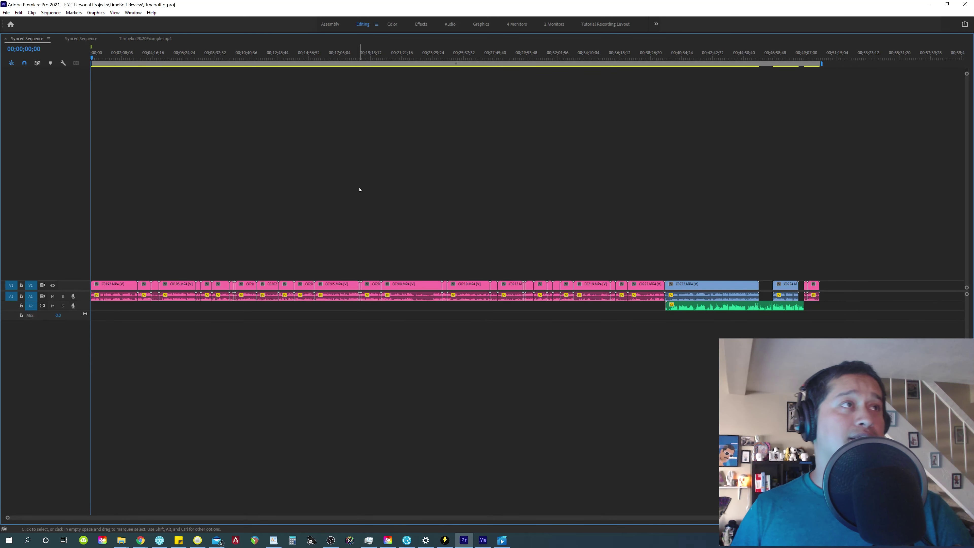
Add one video track and one audio track to the Synced Sequence.
right_click(72, 284)
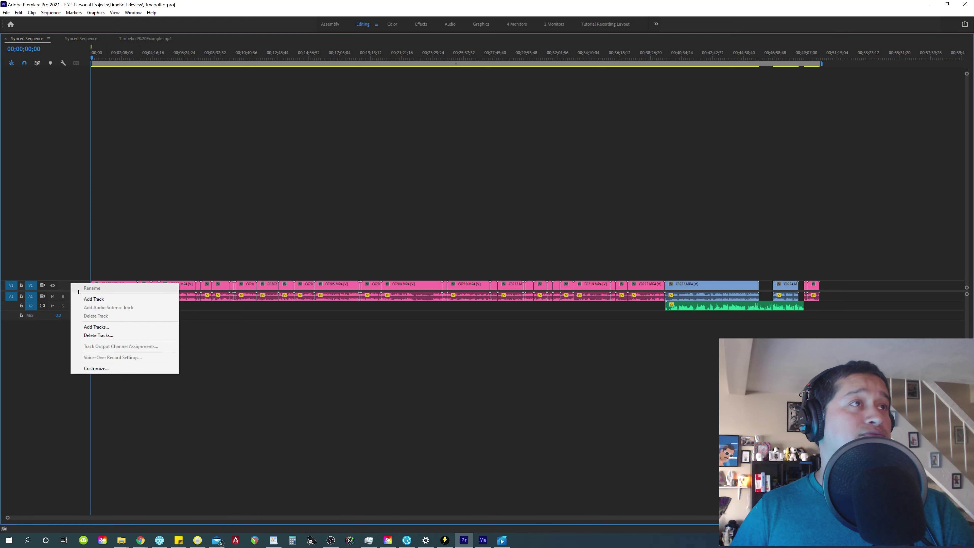
click(92, 299)
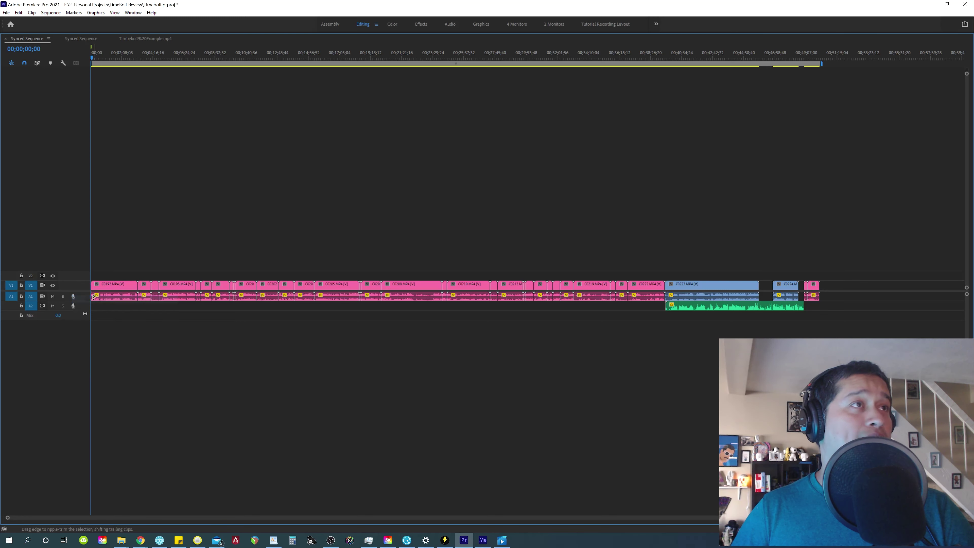
right_click(79, 306)
click(94, 322)
Set only Video 2 and Audio 3 as target tracks and paste the copied silence clips at the sequence start.
click(32, 307)
click(30, 296)
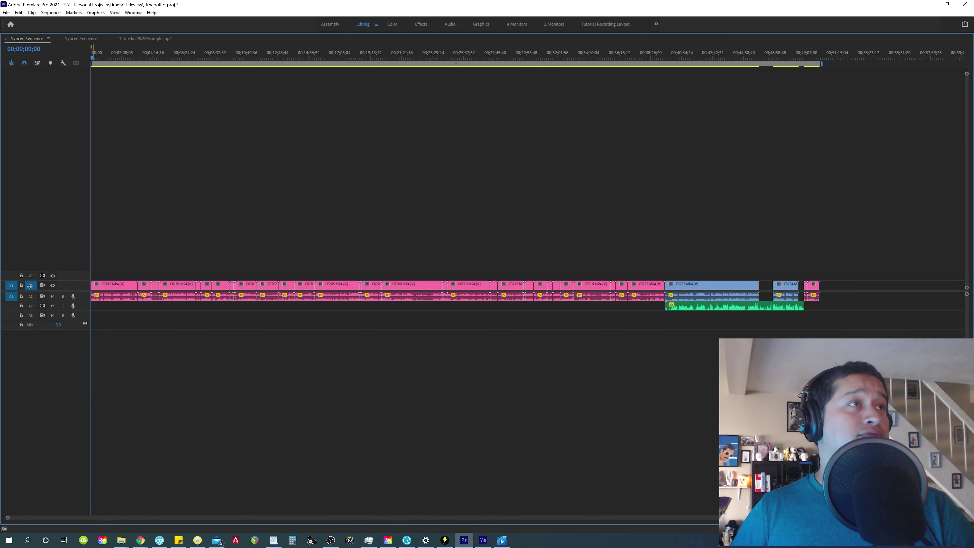
click(31, 285)
click(11, 276)
key(shift+equal)
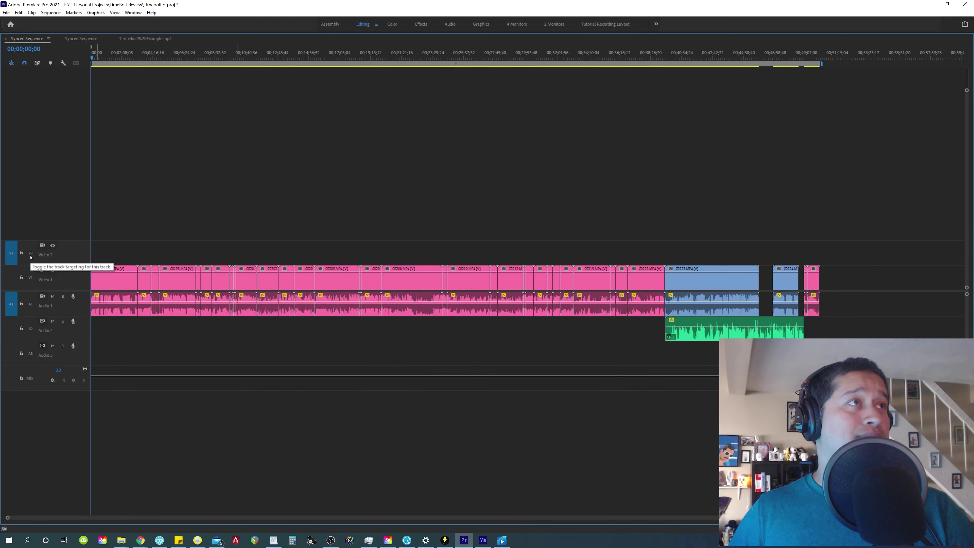
click(30, 256)
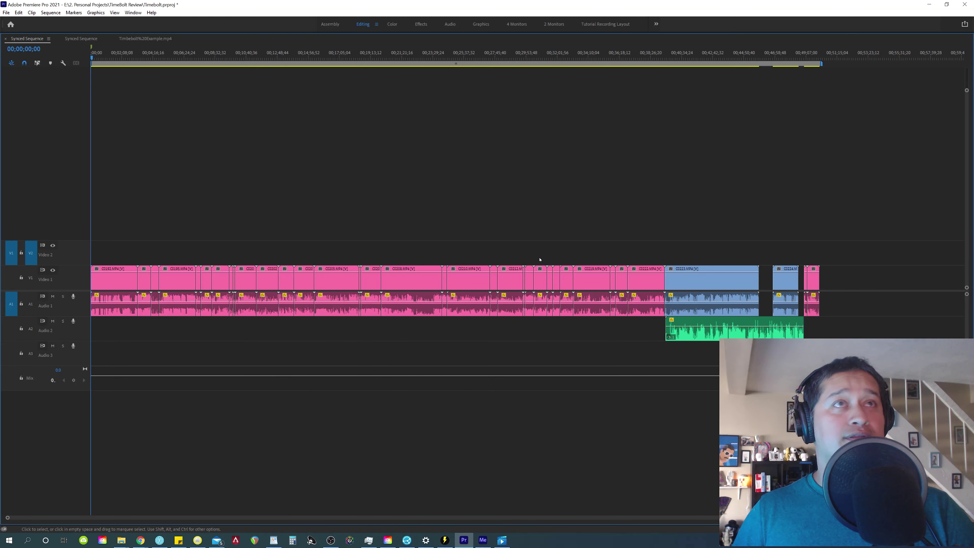
click(11, 354)
click(31, 355)
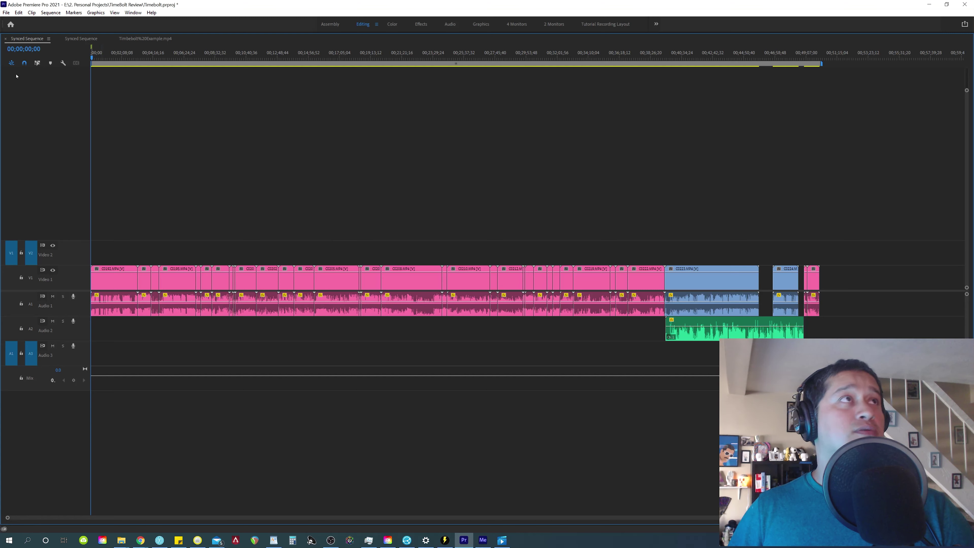
click(19, 12)
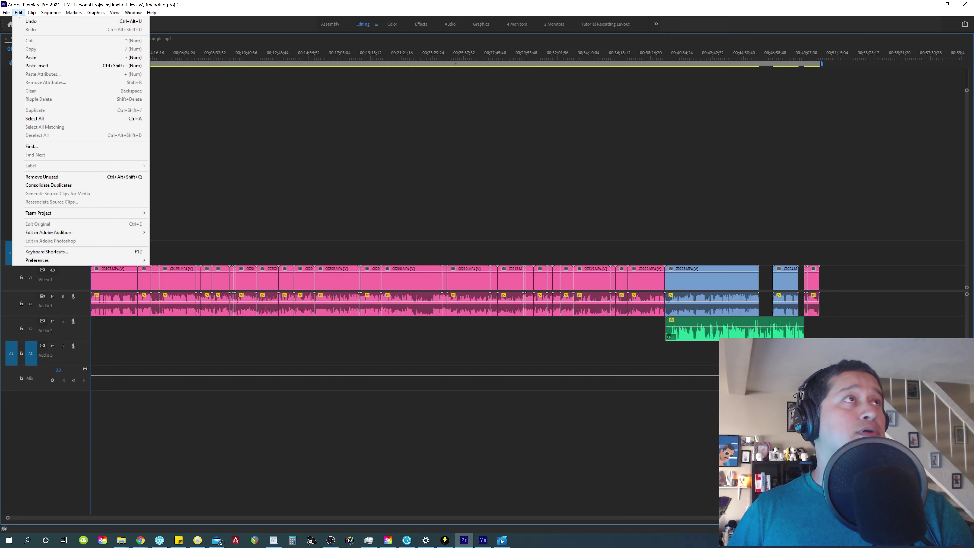
click(31, 57)
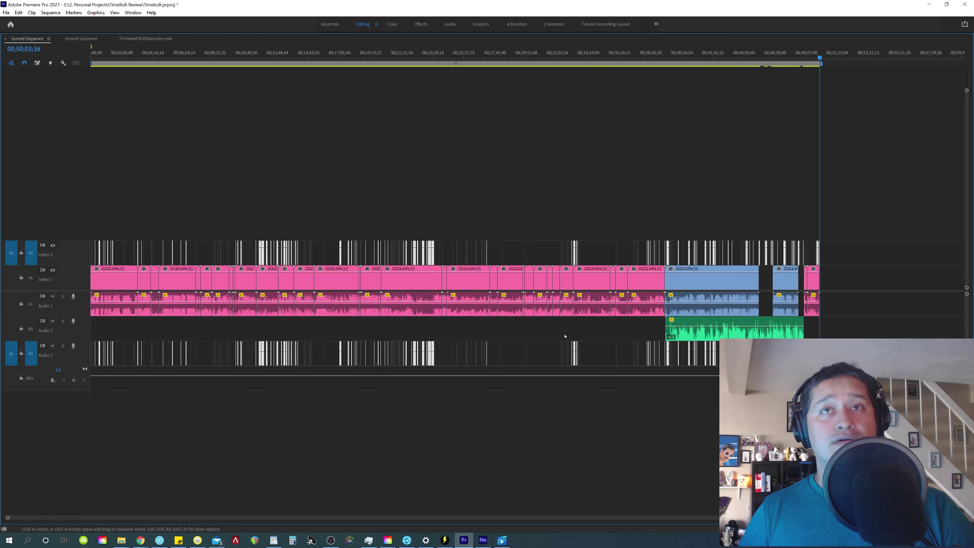
Move the green audio clip from Audio 2 up onto Audio 1, overwriting the camera audio there, and save the project.
click(752, 323)
click(728, 336)
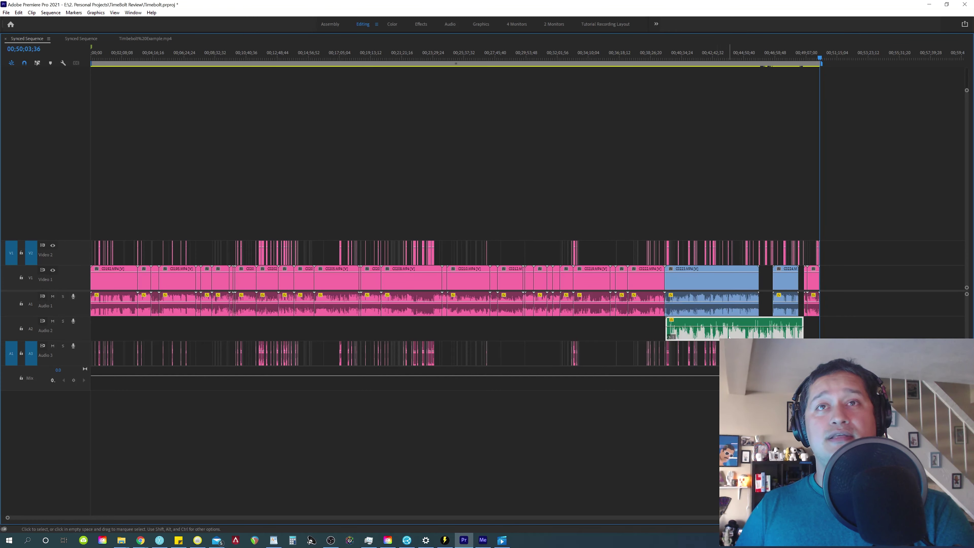
click(712, 313)
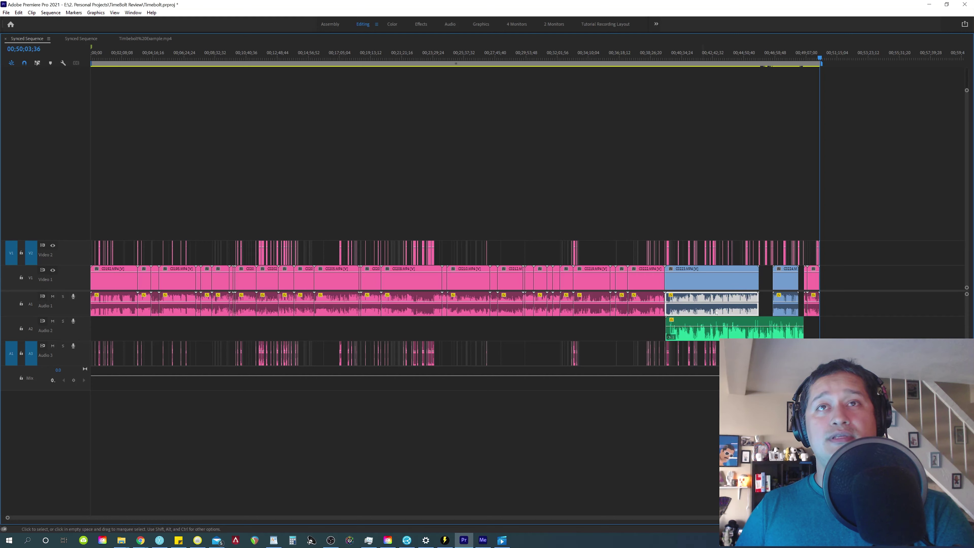
click(733, 335)
key(alt+Up)
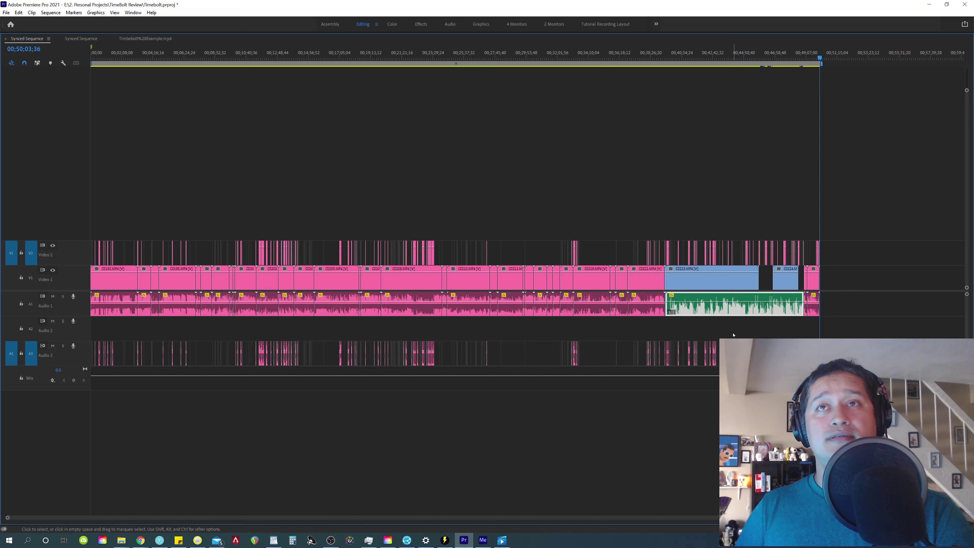
click(787, 334)
key(ctrl+s)
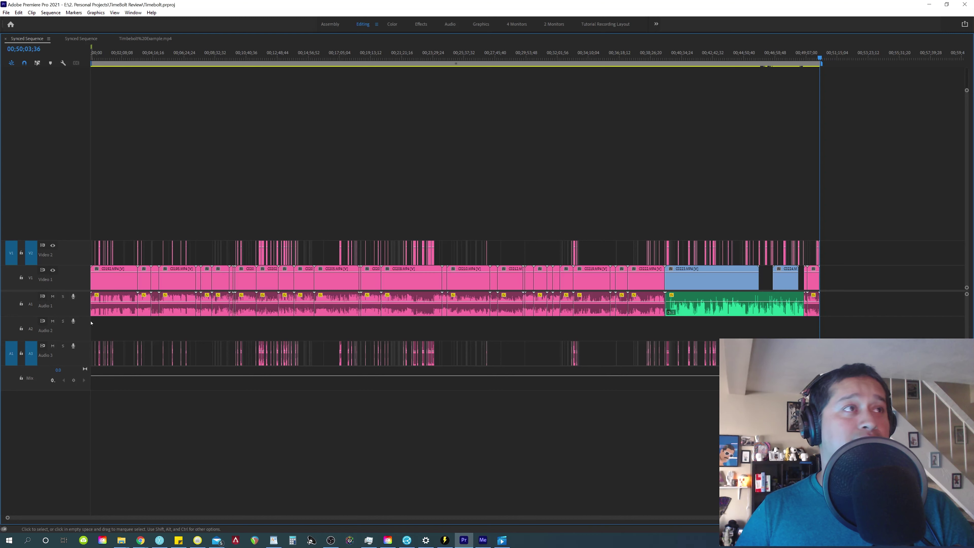
Delete the emptied Audio 2 track.
right_click(79, 331)
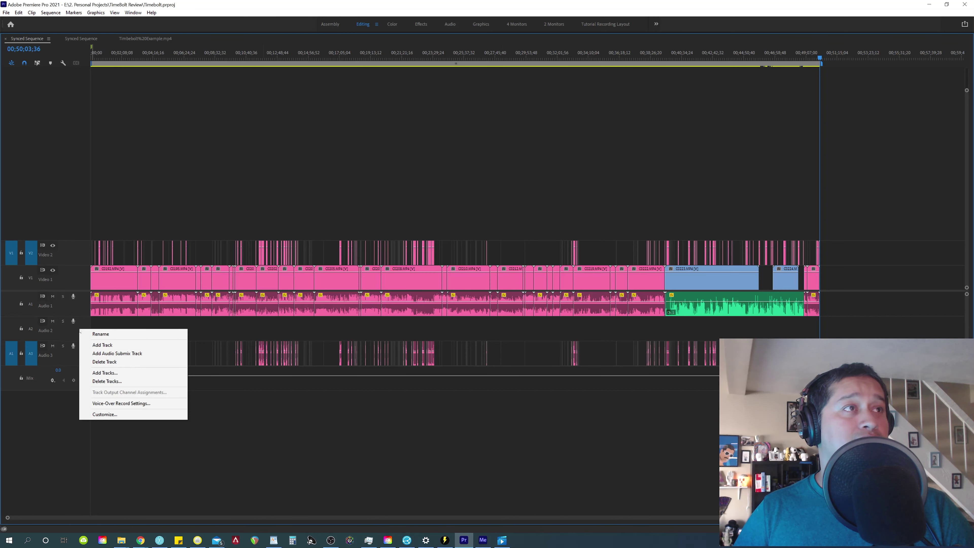
click(104, 362)
Restore the full panel layout and play the sequence from the start, with the first silence clips enlarged in the timeline.
click(108, 57)
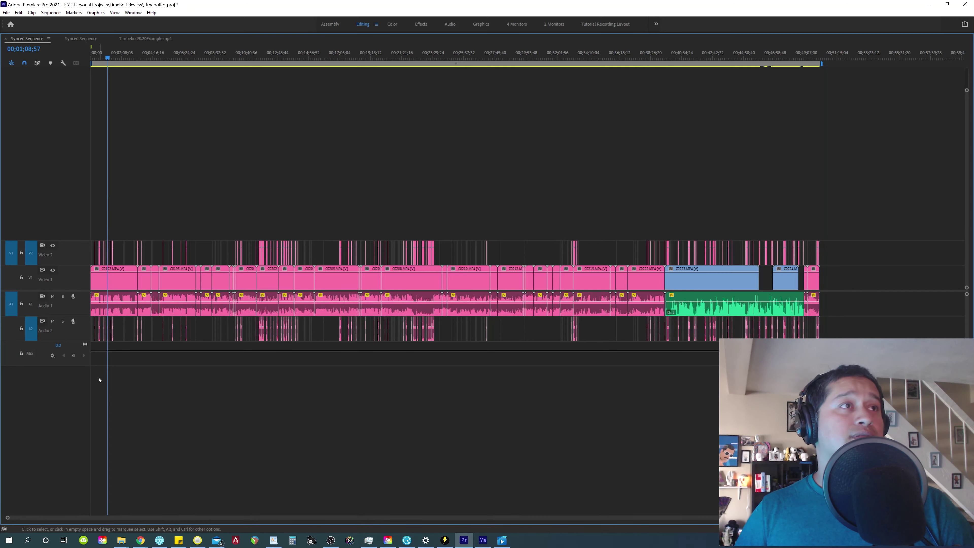
key(equal)
key(equal)
key(equal)
key(equal)
key(Home)
key(grave)
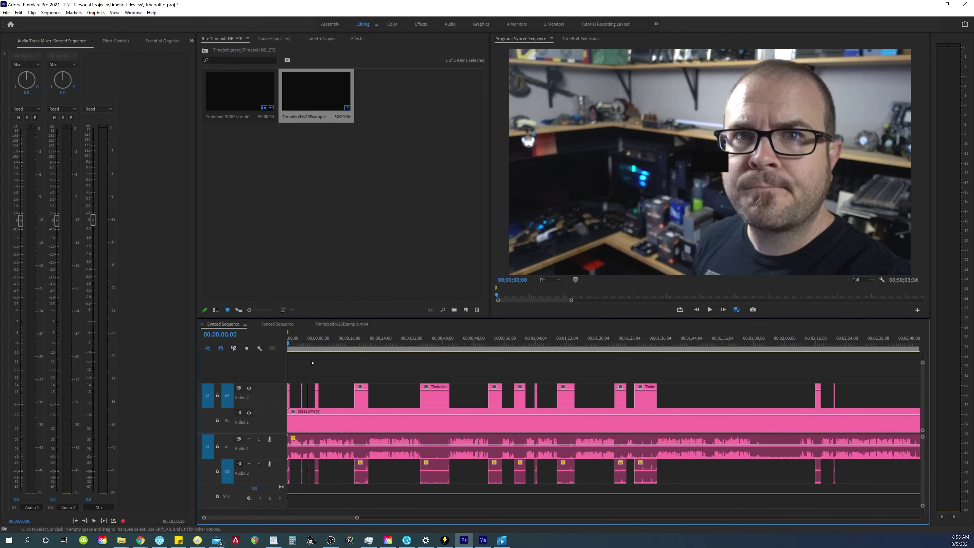
key(space)
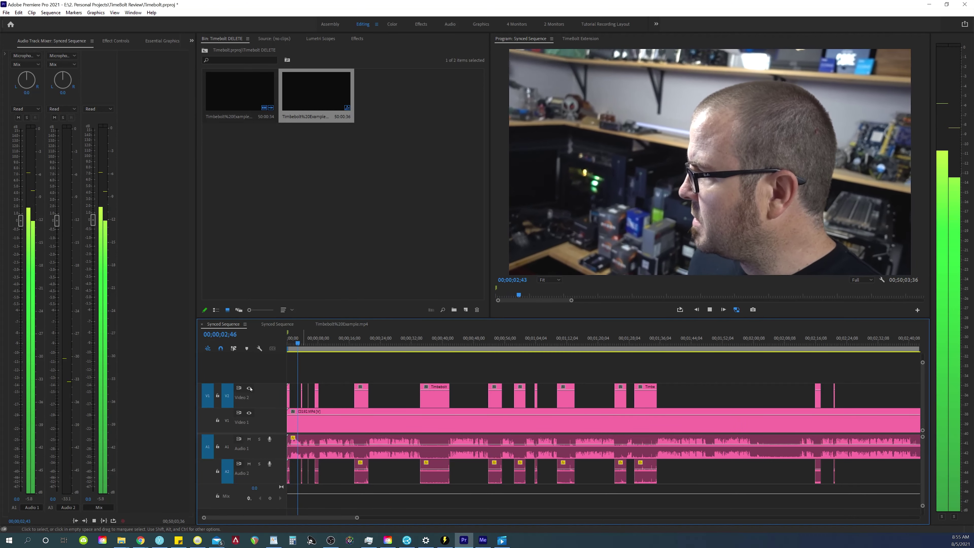
Hide the Video 2 track's output and mute Audio 2 so the pasted silence clips are neither seen nor heard.
click(250, 389)
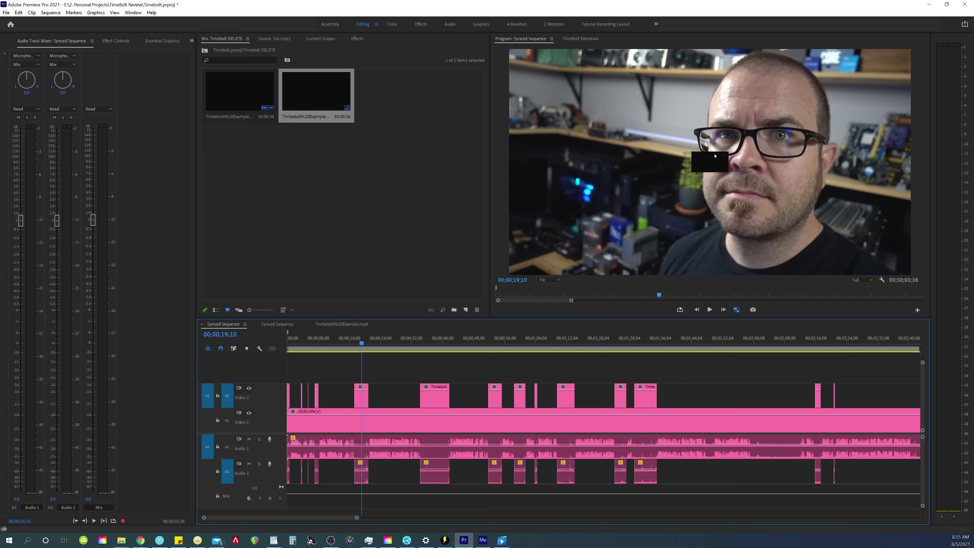
click(249, 389)
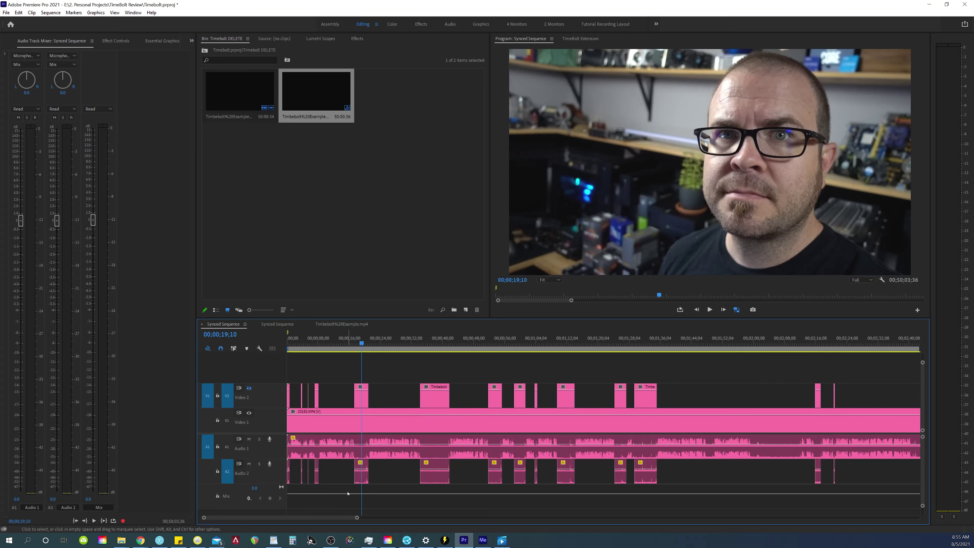
click(360, 474)
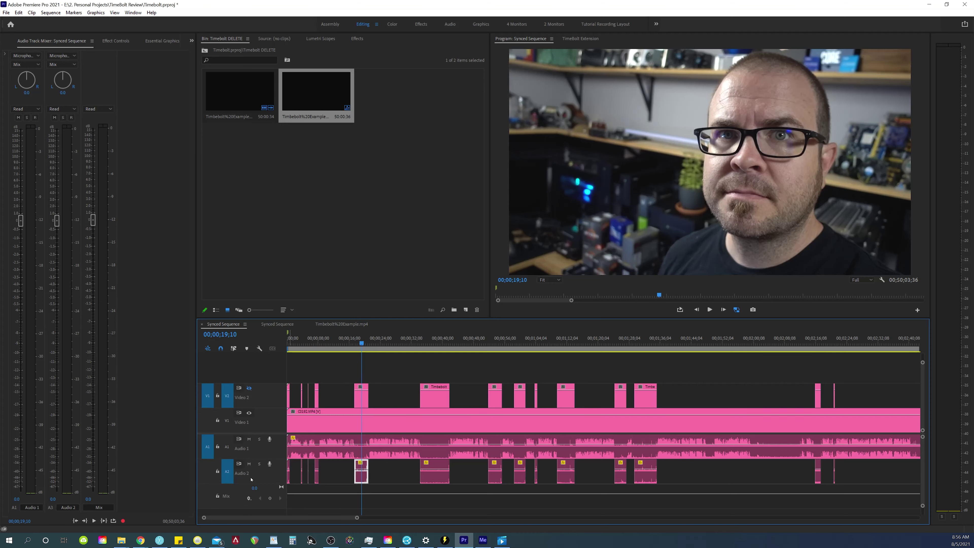
click(250, 464)
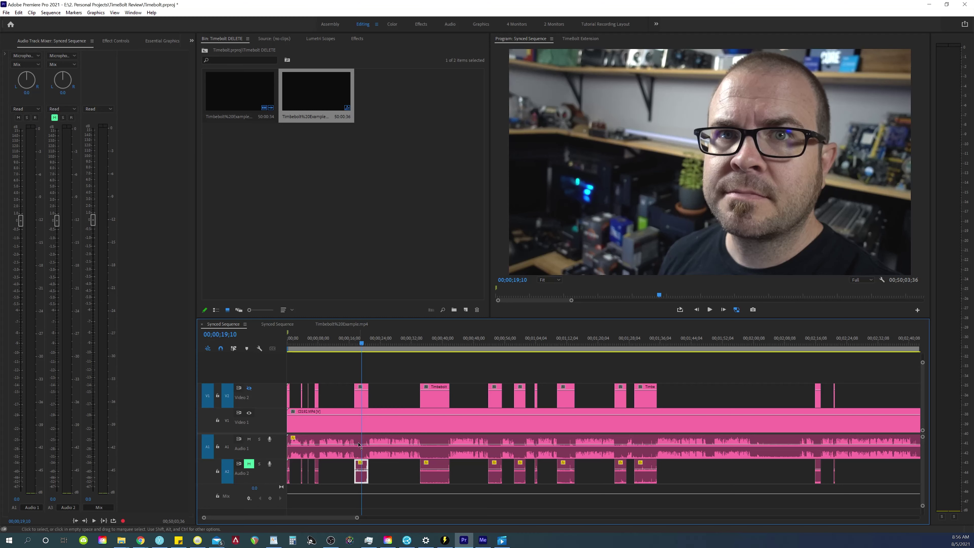
Play the sequence from the start and from just before the silence clip at about 33 seconds to check the silences.
click(384, 365)
key(Home)
key(space)
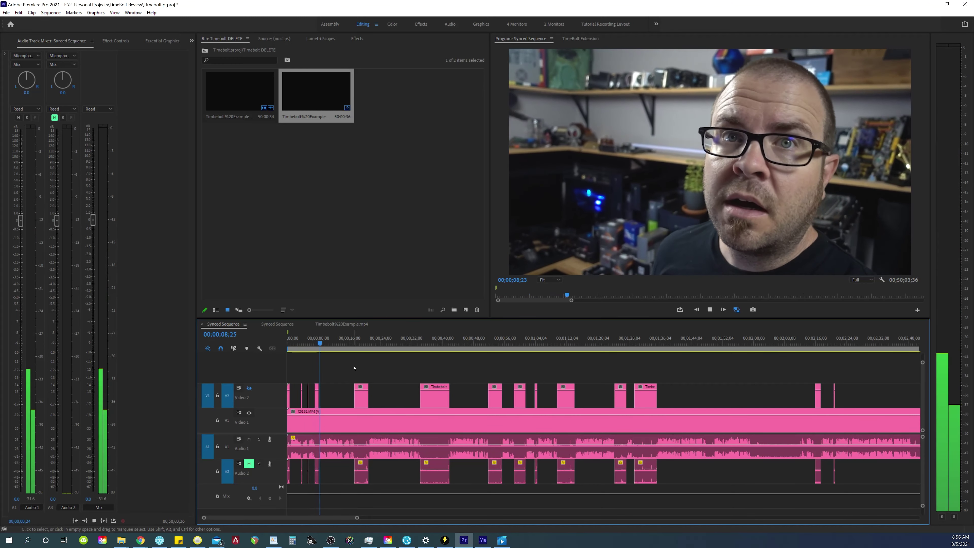
click(417, 341)
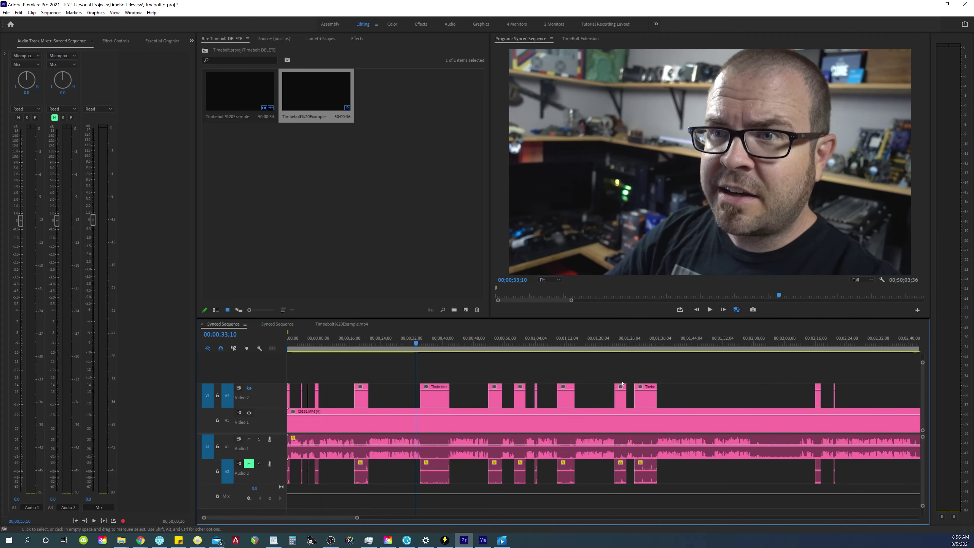
key(space)
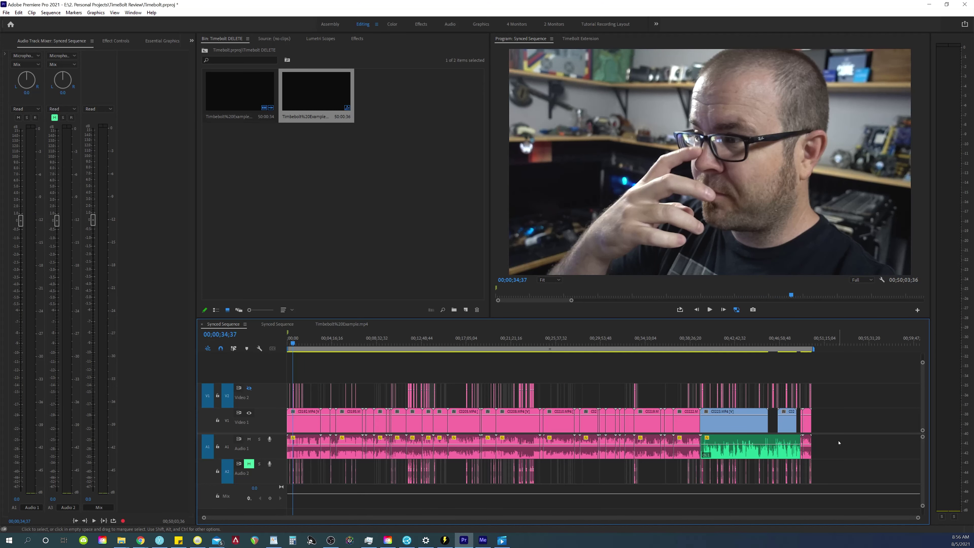
Assign a green label to all clips on Video 1 and Audio 1, and save the project.
drag(839, 441, 587, 420)
drag(290, 415, 289, 419)
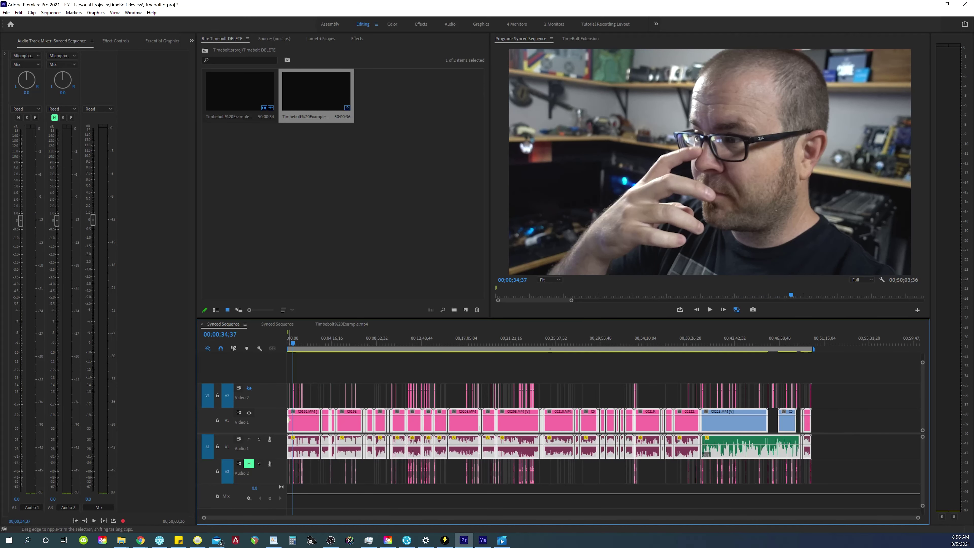
key(ctrl+shift+g)
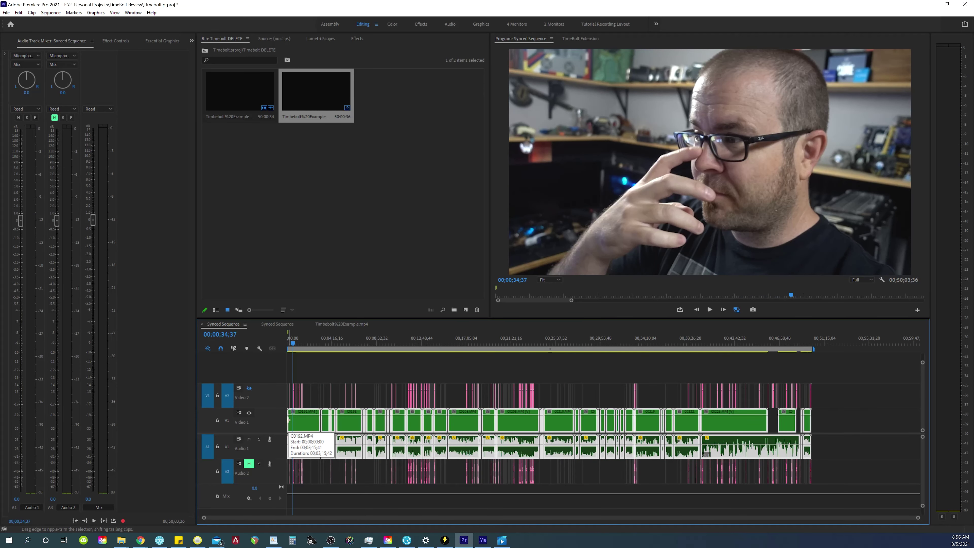
key(equal)
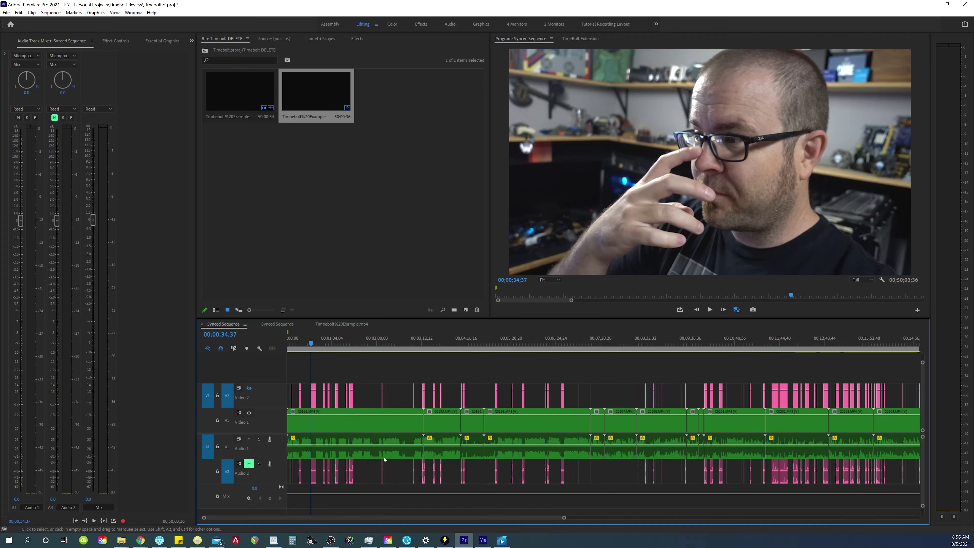
key(ctrl+s)
key(equal)
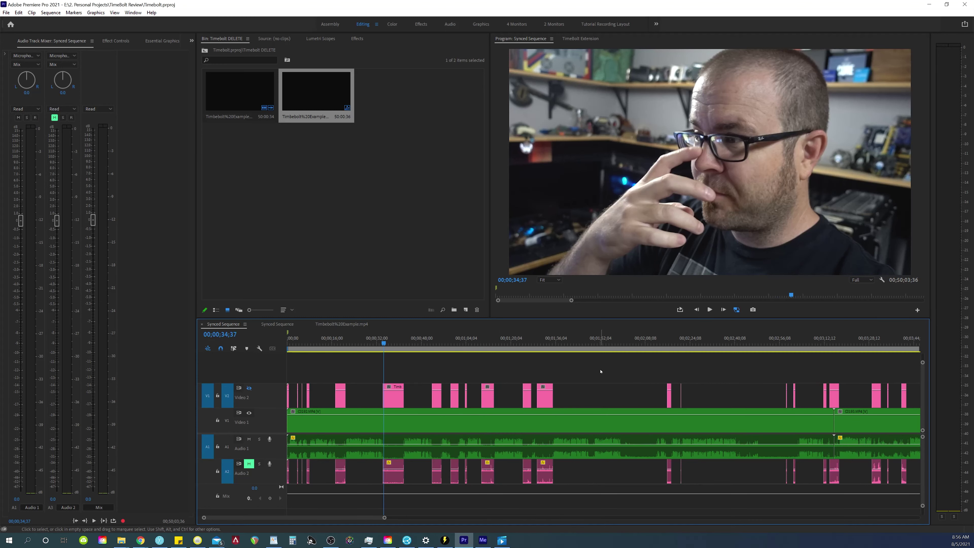
Cut the silences up to about 1:35 out of Video 1 by overwriting it with the Video 2 silence clips and deleting them.
drag(601, 371, 275, 395)
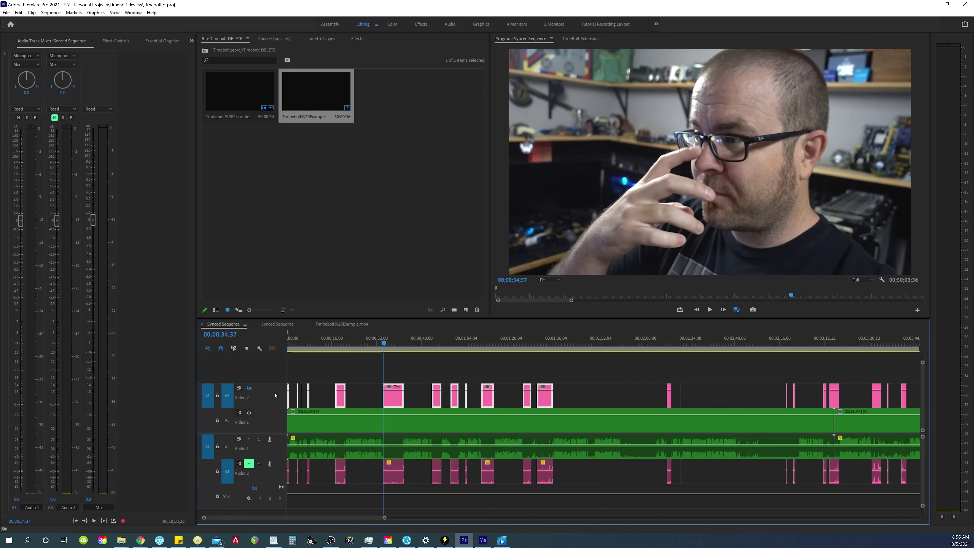
key(alt+Down)
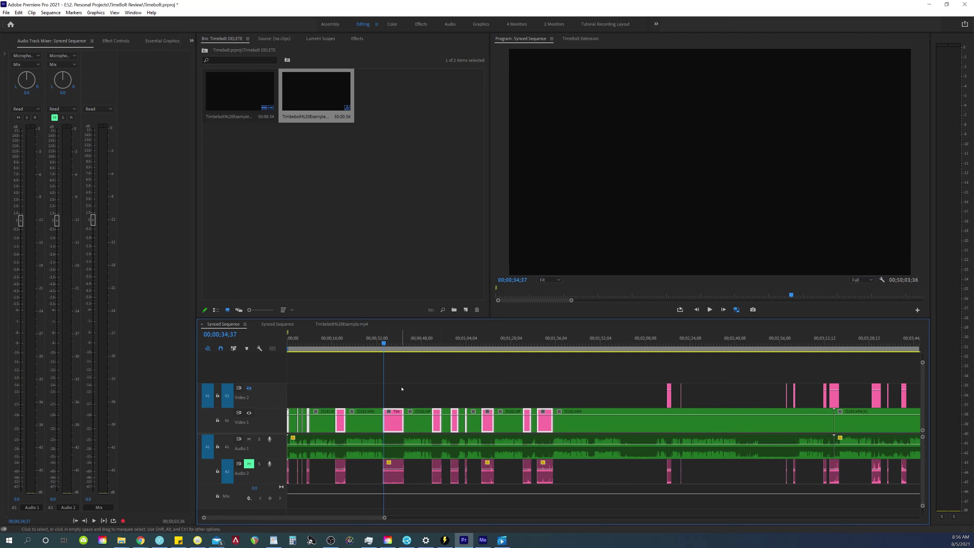
key(Delete)
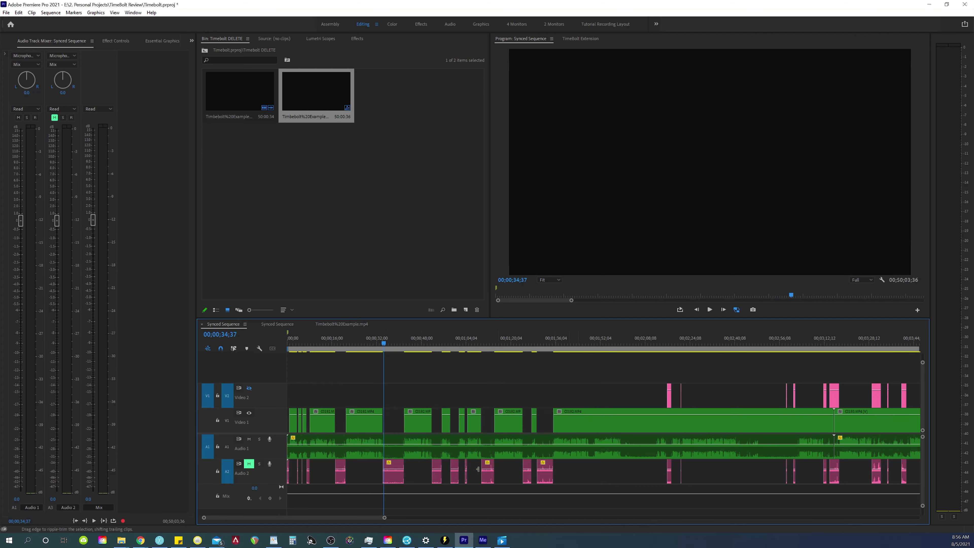
Cut the matching silences out of Audio 1 by moving the Audio 2 silence clips onto it and deleting them.
drag(578, 474, 289, 499)
drag(387, 478, 387, 451)
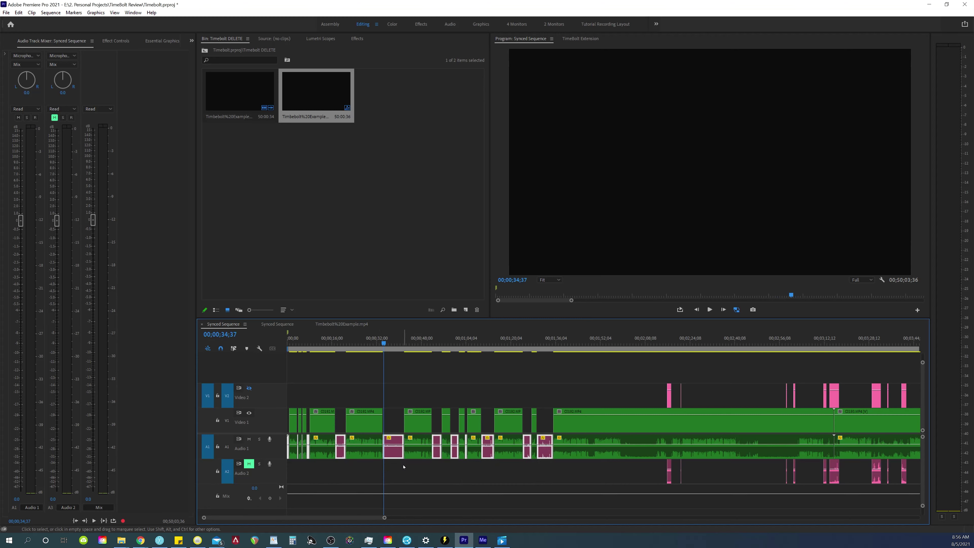
key(Delete)
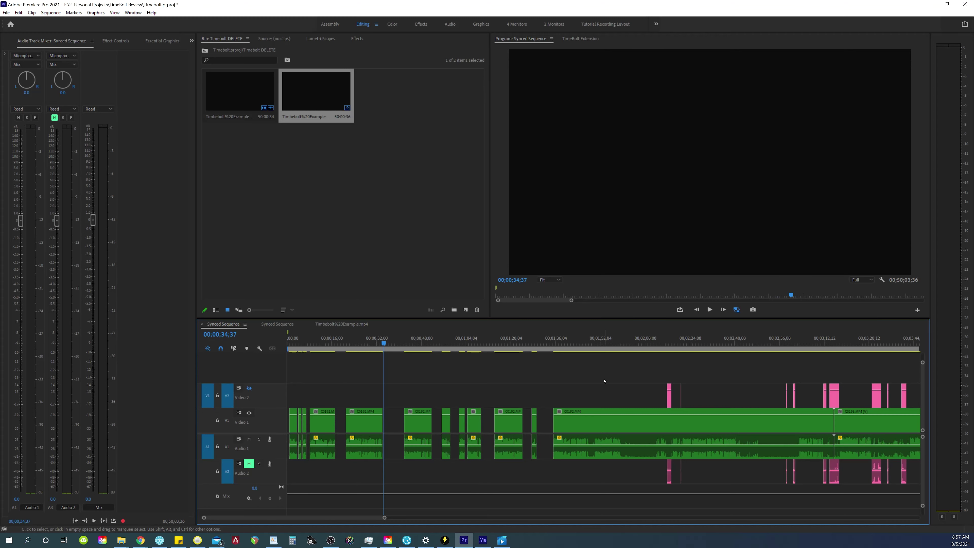
Close the gaps between the remaining opening clips on Video 1 and Audio 1, and save the project.
drag(834, 376, 277, 479)
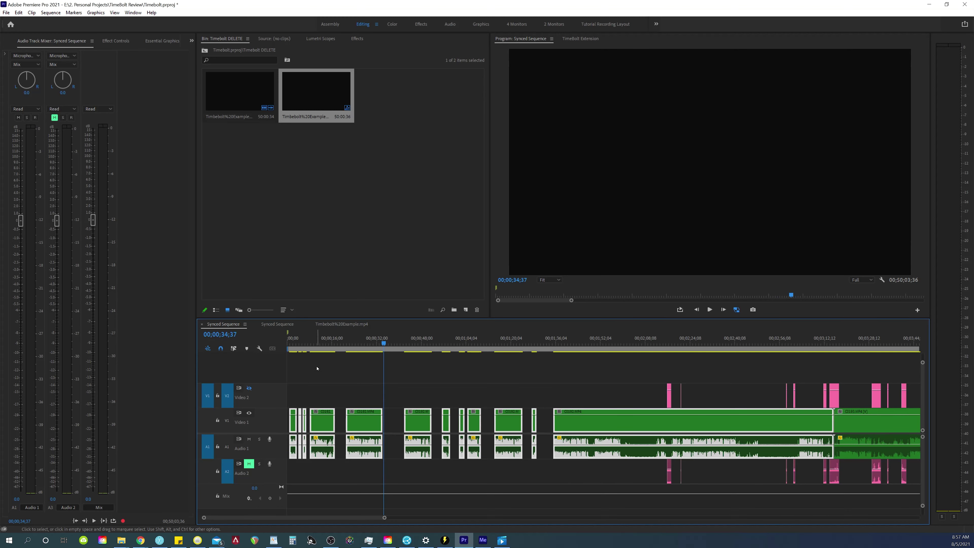
click(51, 13)
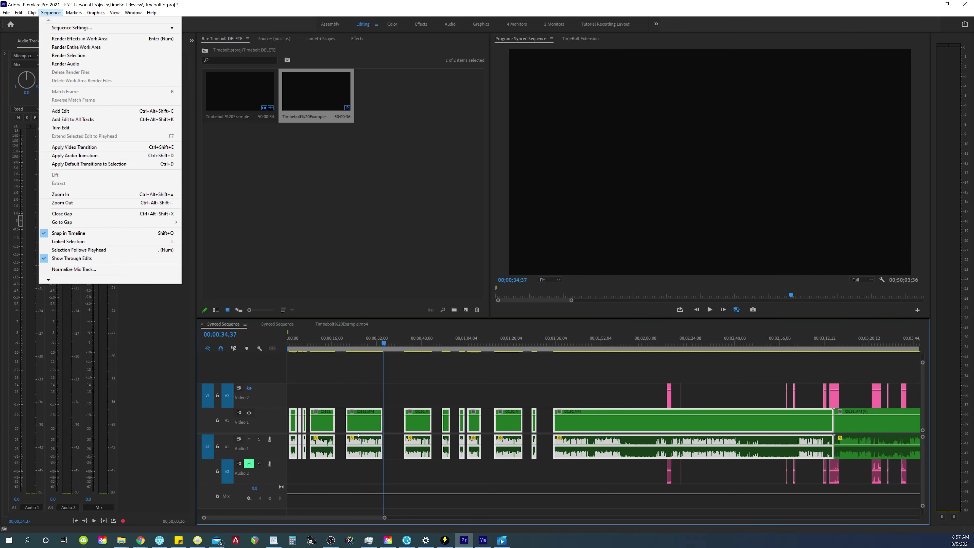
click(76, 213)
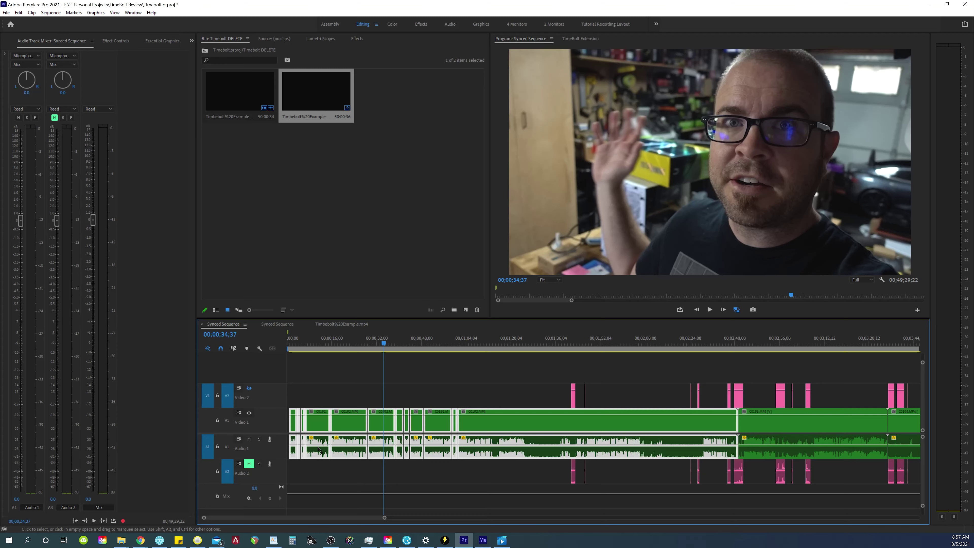
key(minus)
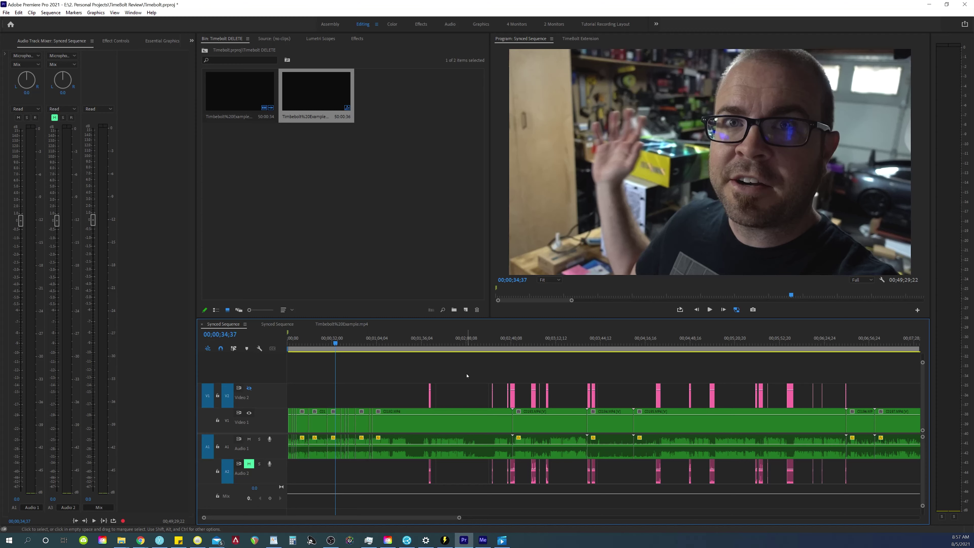
key(minus)
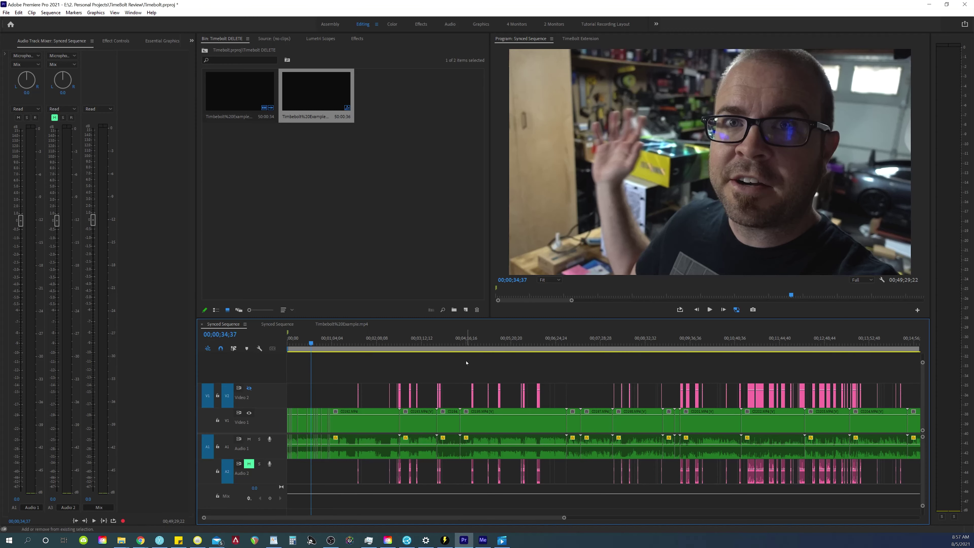
drag(467, 343, 462, 369)
key(ctrl+s)
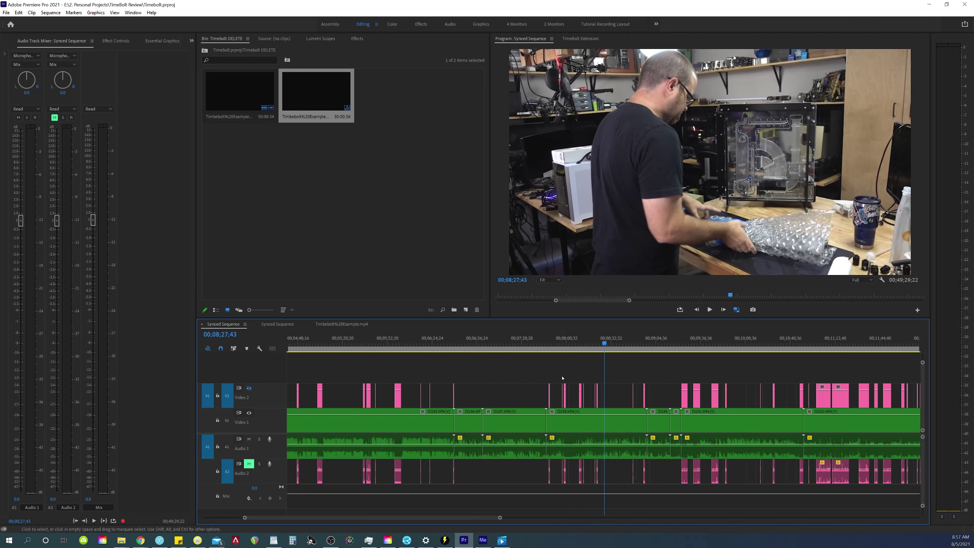
Play the bubble-wrap taping footage around the 8-minute mark to check whether its sound is needed.
click(564, 343)
key(equal)
key(space)
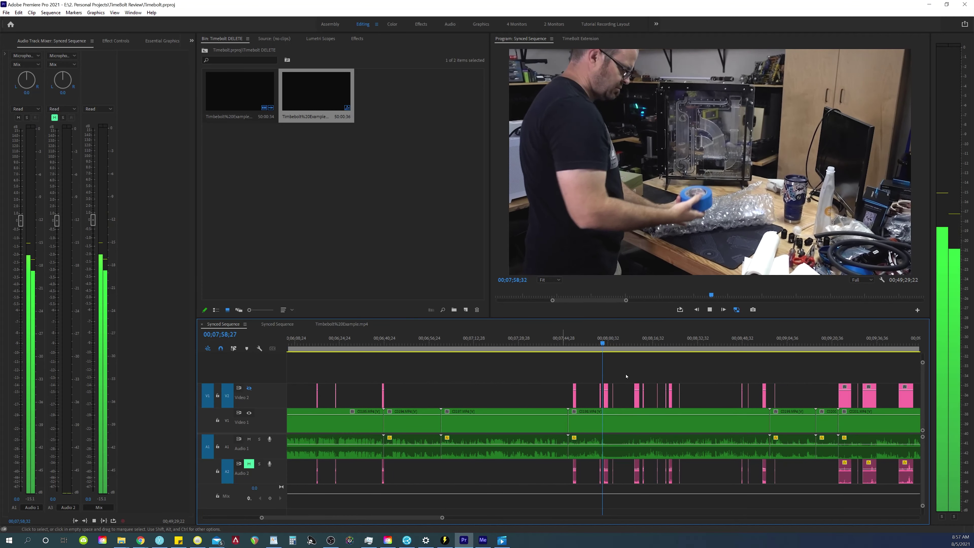
key(minus)
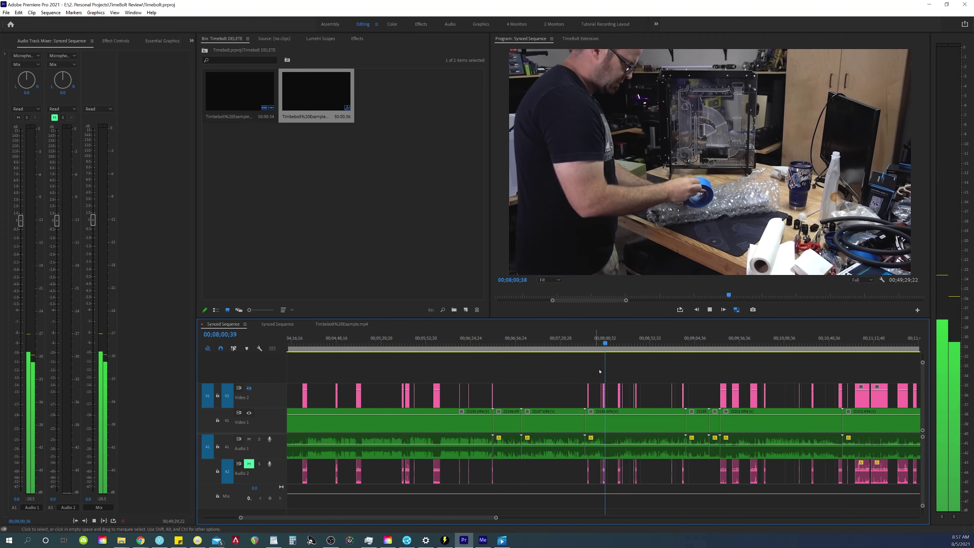
key(equal)
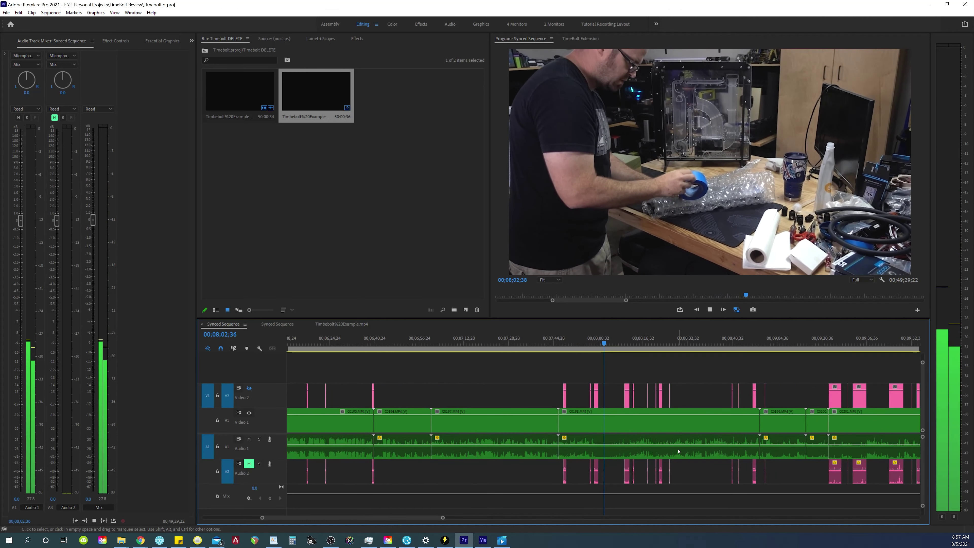
key(space)
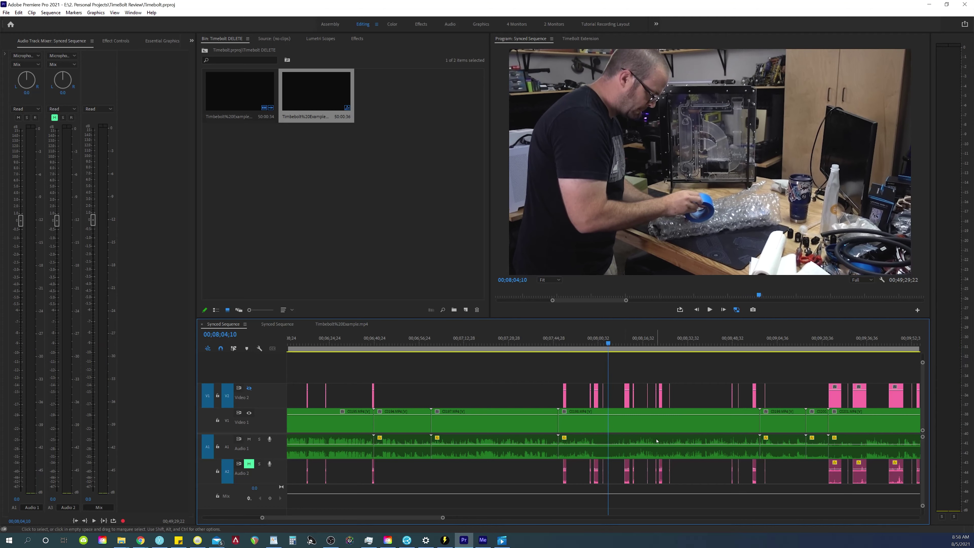
Delete the taping footage's audio on Audio 1 and the silence clips above and below it.
alt+click(685, 458)
key(Delete)
drag(536, 367, 773, 390)
key(Delete)
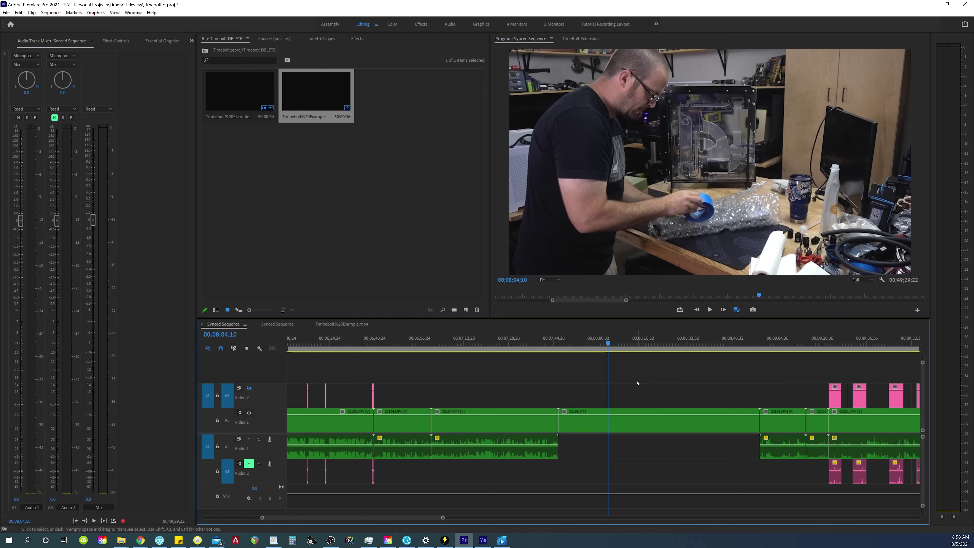
Speed up the taping footage clip on Video 1 to 500%.
drag(651, 367, 633, 447)
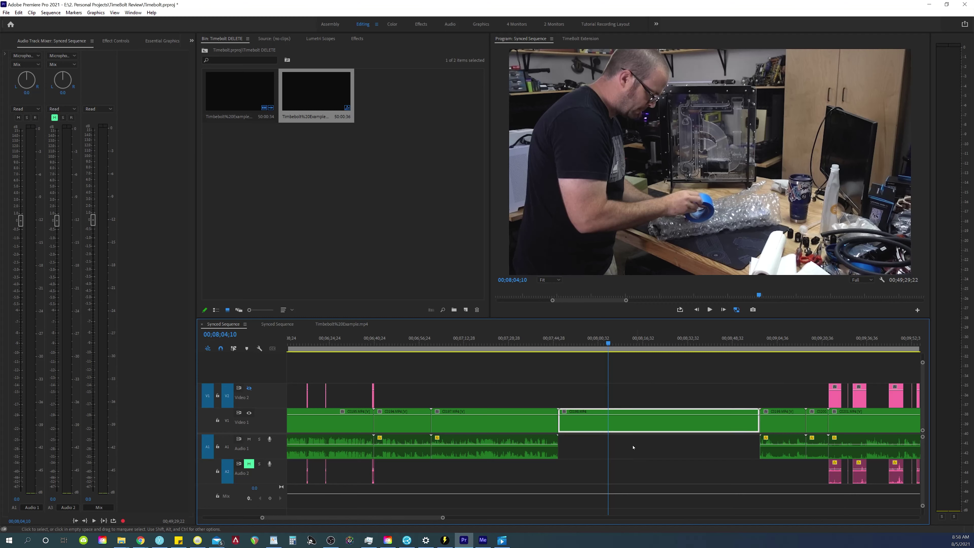
right_click(645, 424)
click(667, 304)
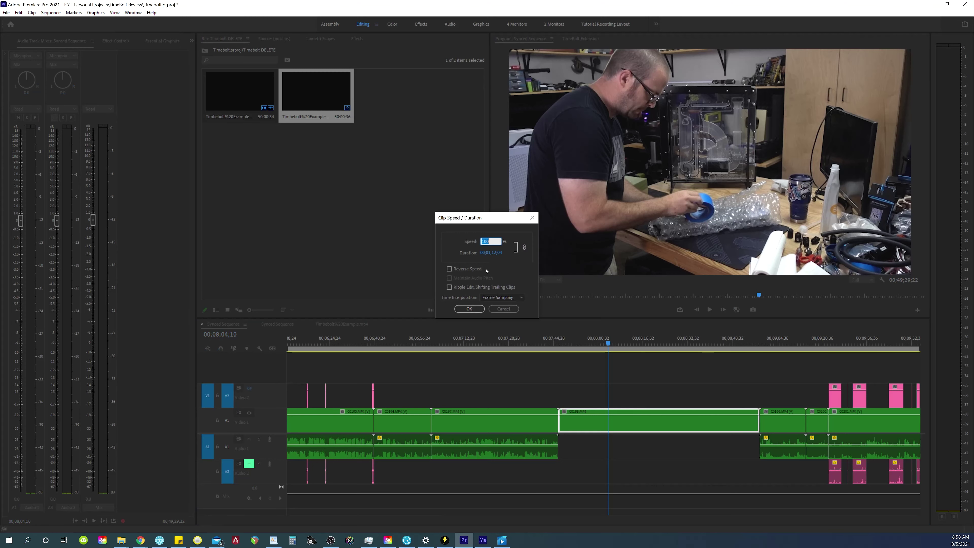
key(Return)
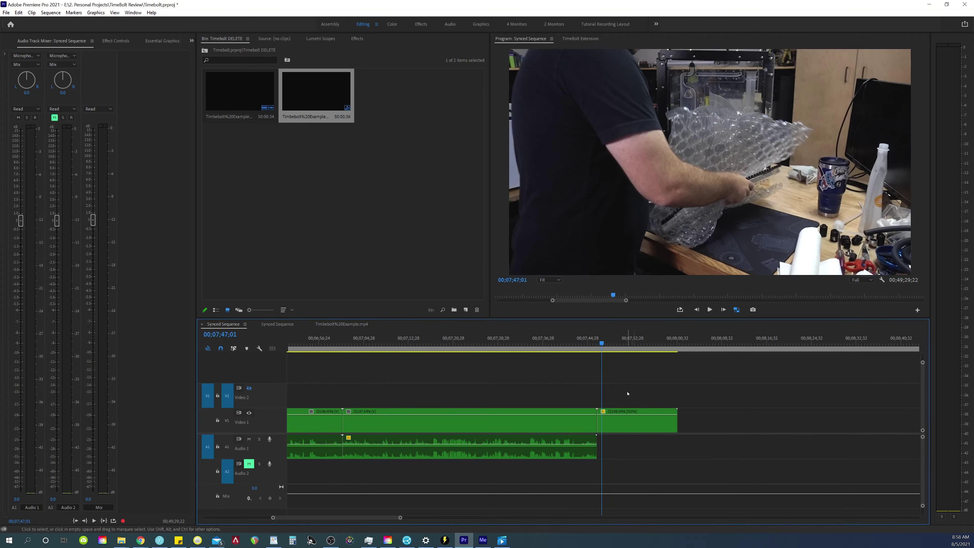
Play the sped-up taping clip from its start at about 7:47 to check its pace.
key(minus)
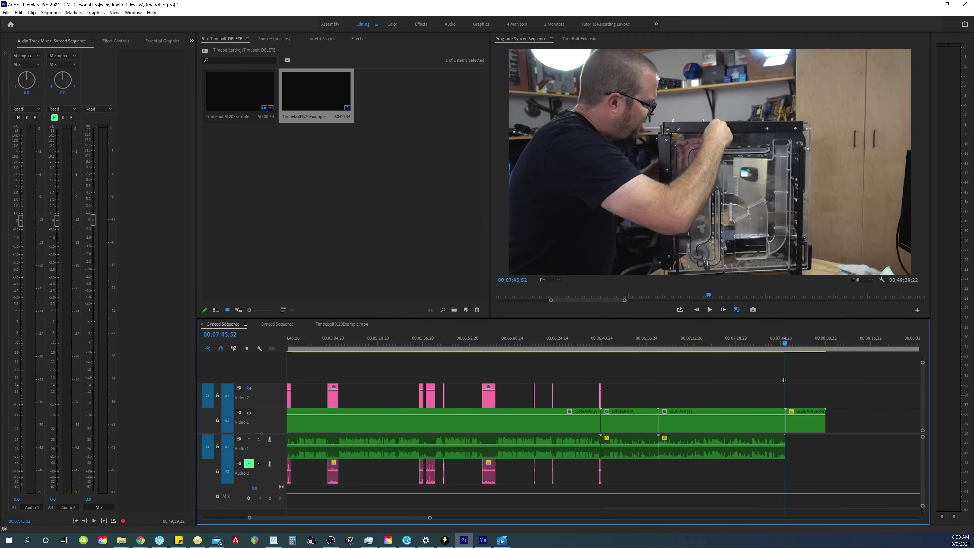
key(equal)
key(equal)
key(space)
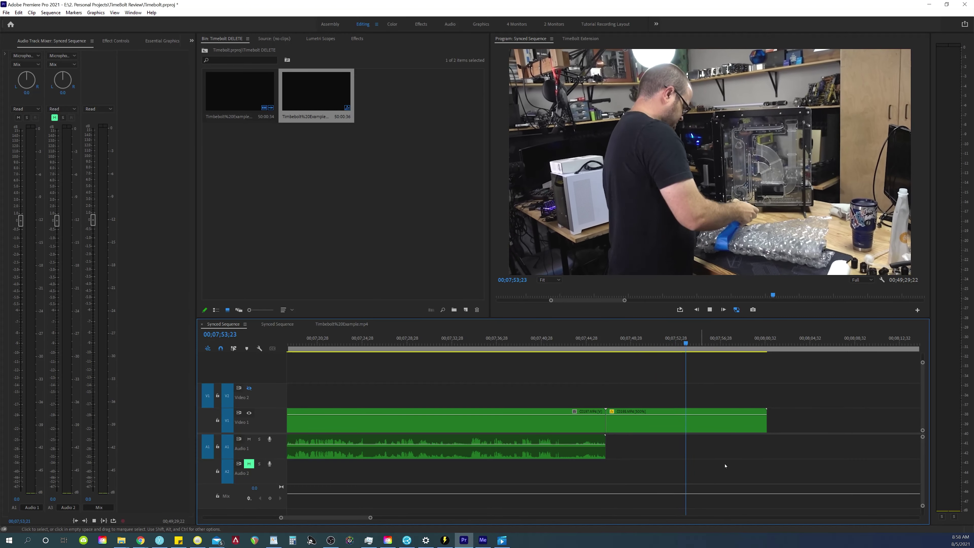
key(space)
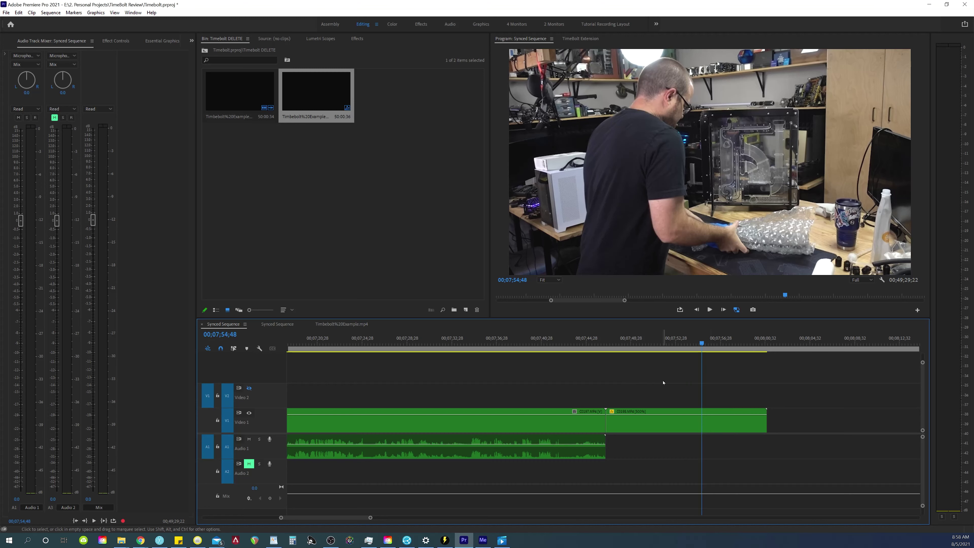
Play the unboxing footage from about 9:27 and ripple-delete the whole unwanted section between about 9:22 and 9:55 on all tracks.
key(minus)
key(minus)
scroll(536, 384, down, 3)
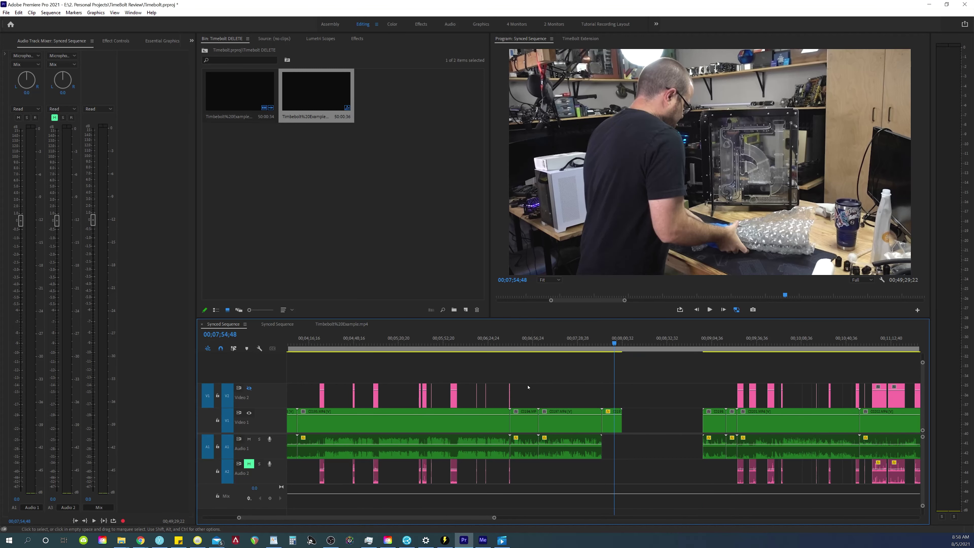
scroll(353, 368, down, 3)
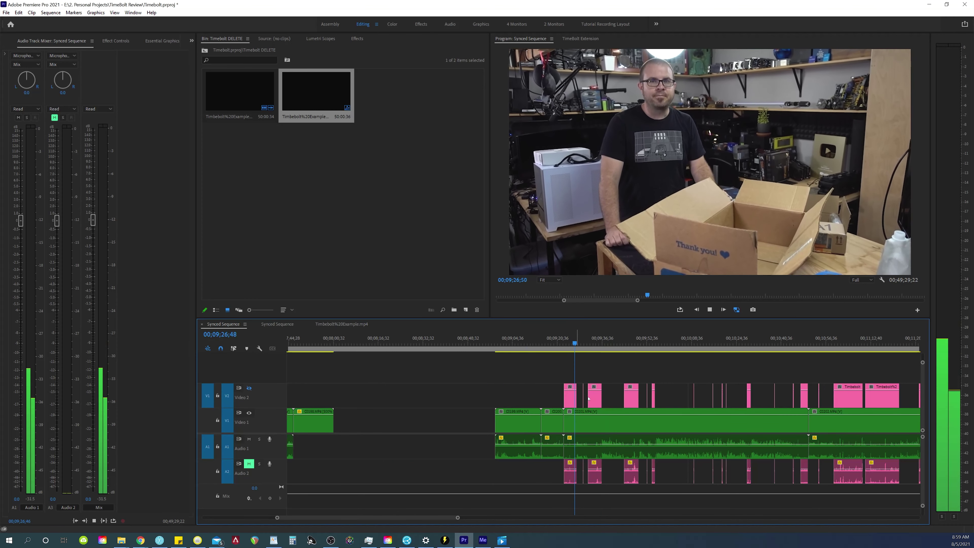
scroll(589, 399, up, 4)
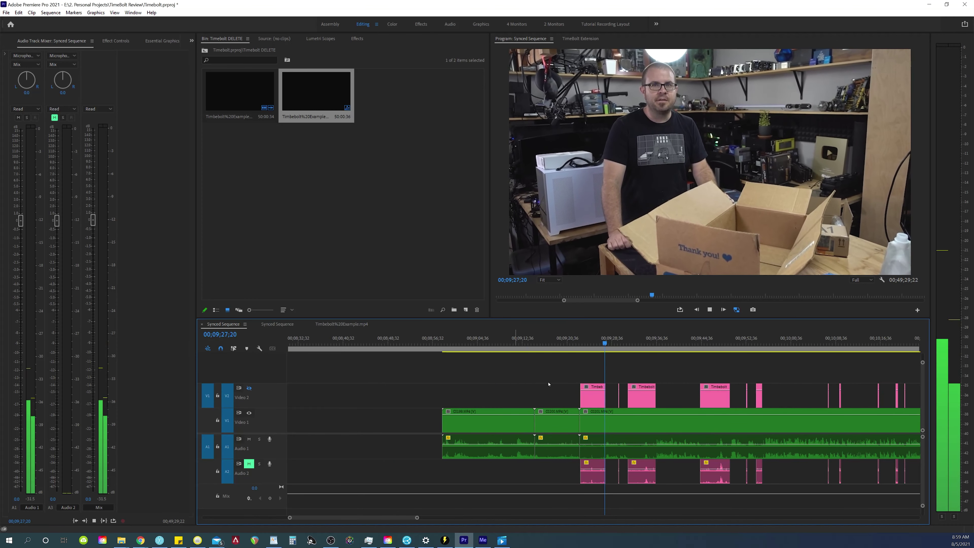
scroll(469, 382, down, 2)
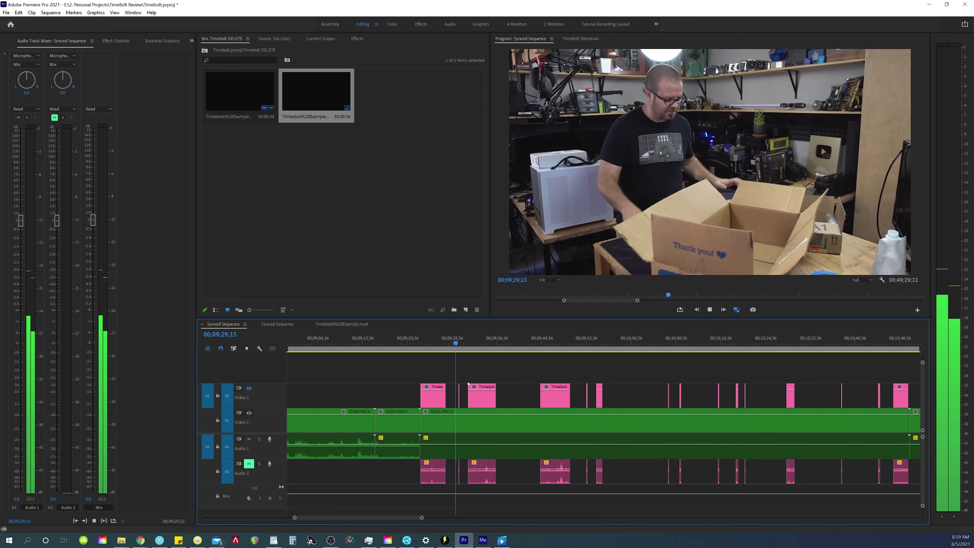
scroll(460, 384, down, 4)
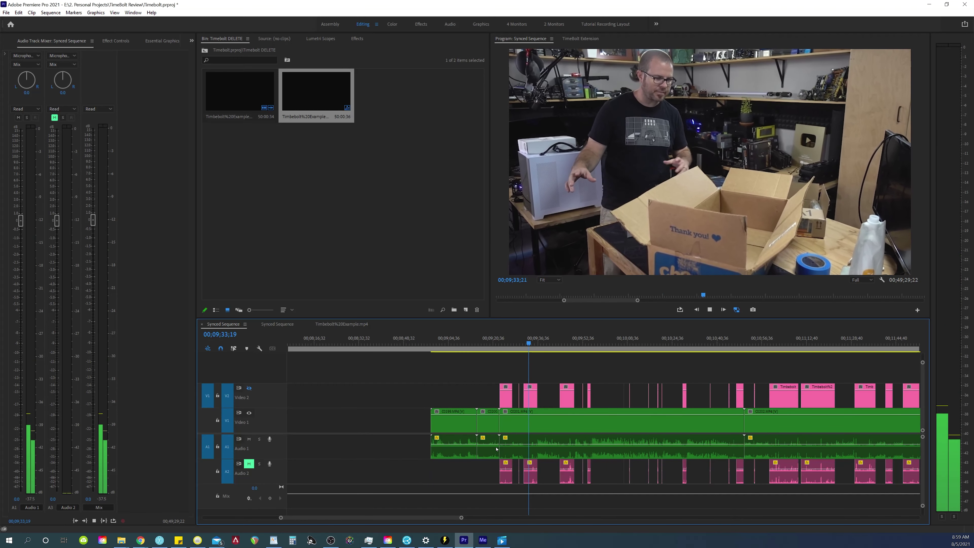
key(space)
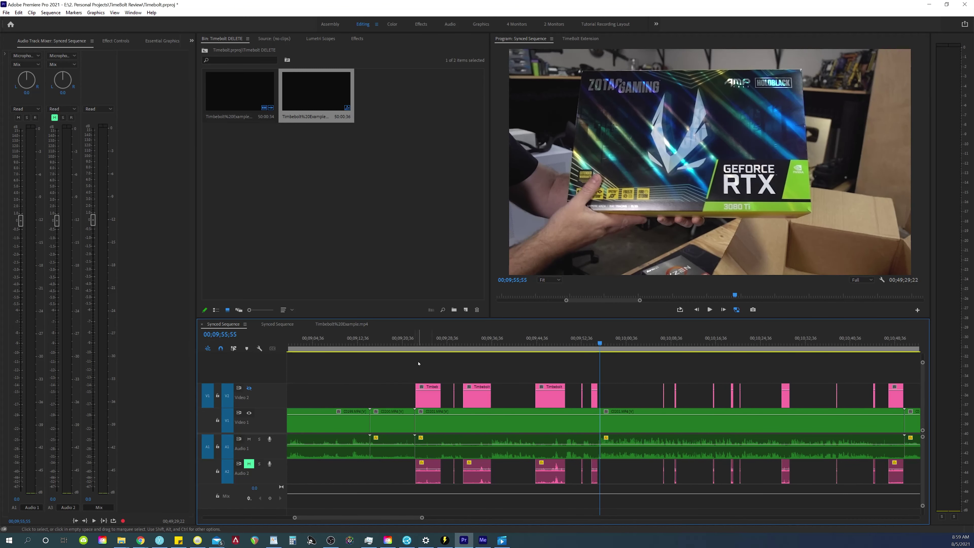
drag(417, 361, 598, 488)
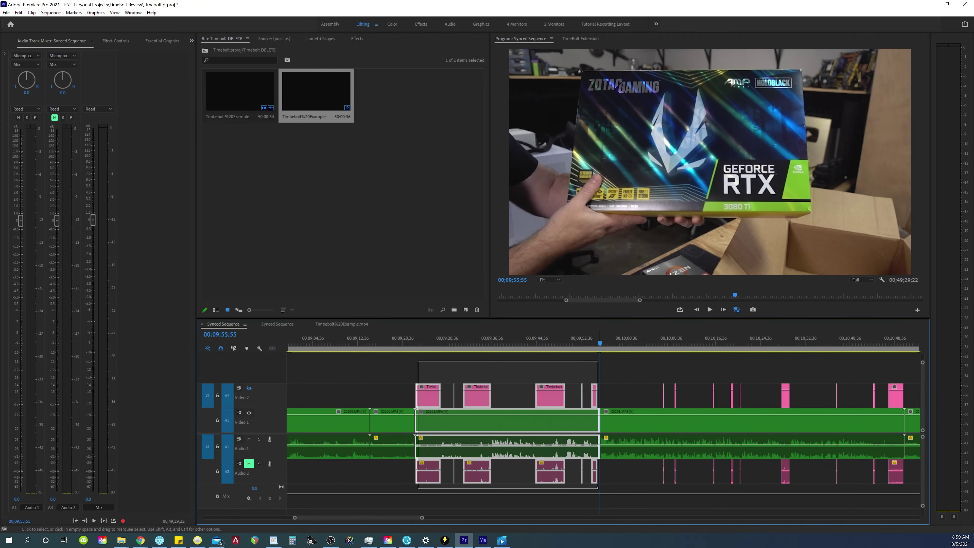
key(shift+Delete)
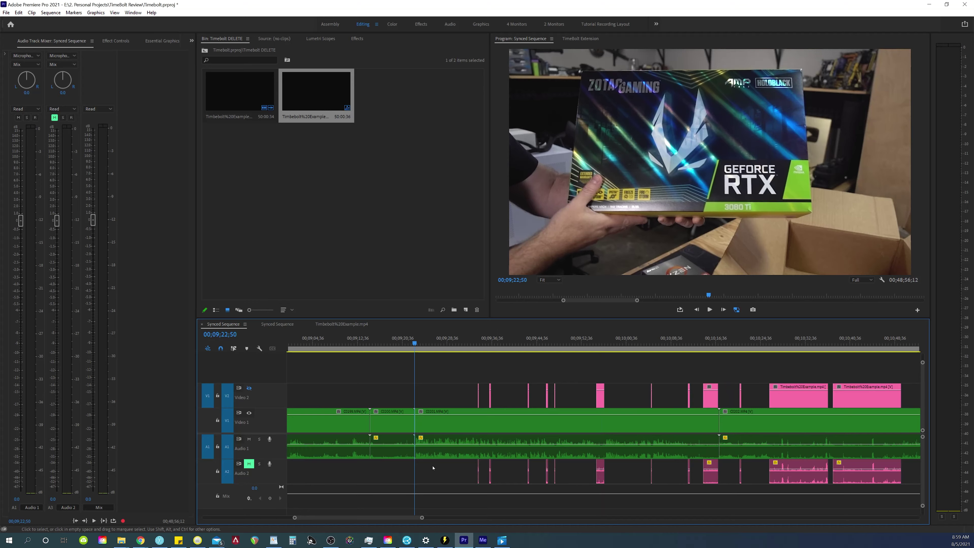
Play the sequence onward from the cut at about 9:22 to review the unboxing footage against its silence markers.
key(space)
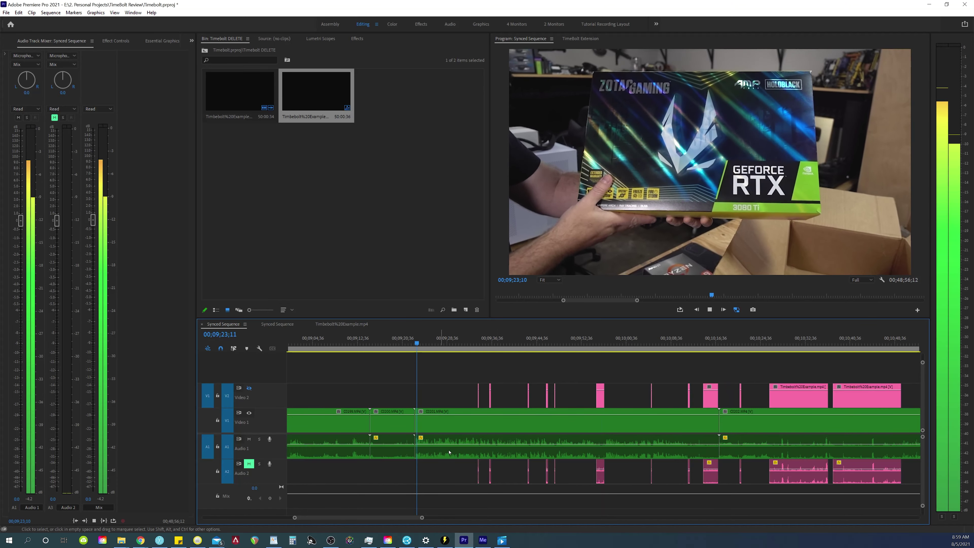
click(472, 469)
key(=)
key(space)
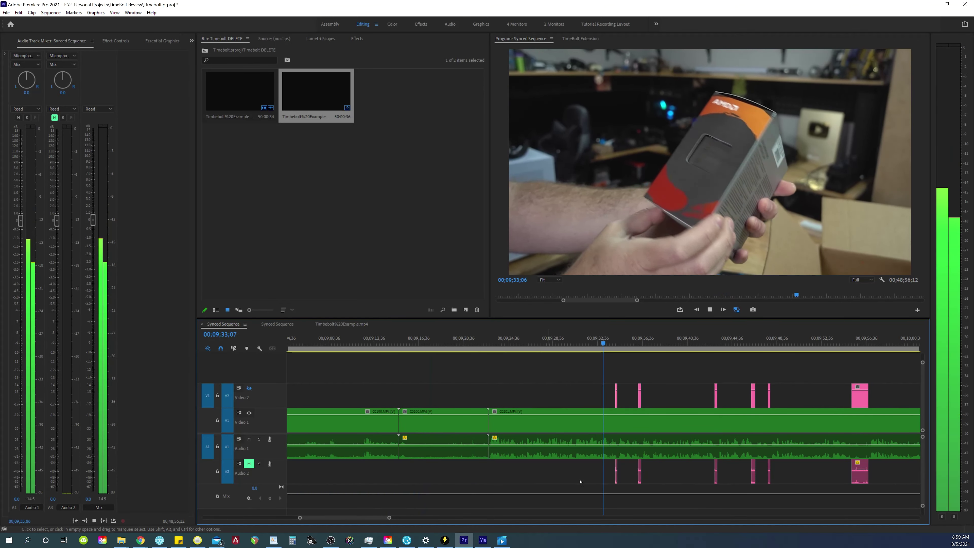
key(=)
key(-)
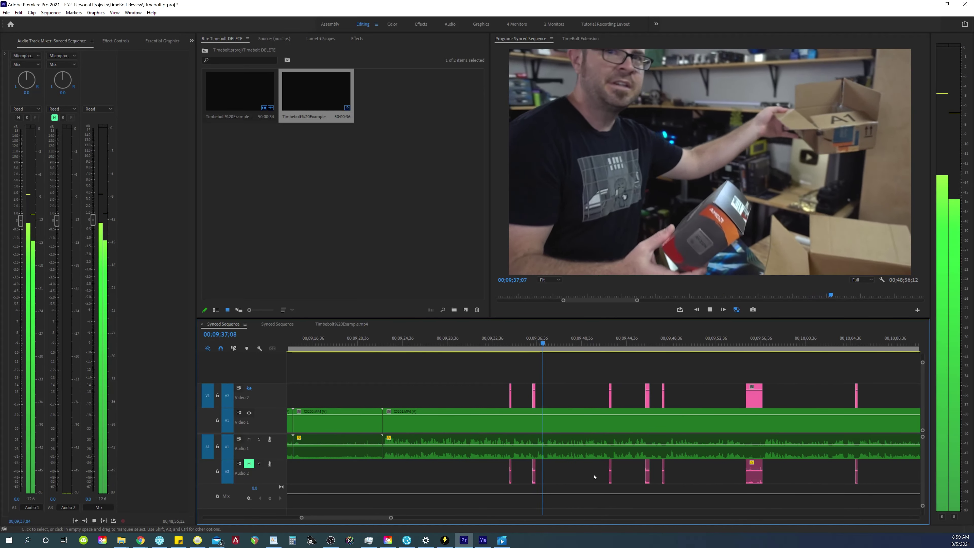
key(-)
key(=)
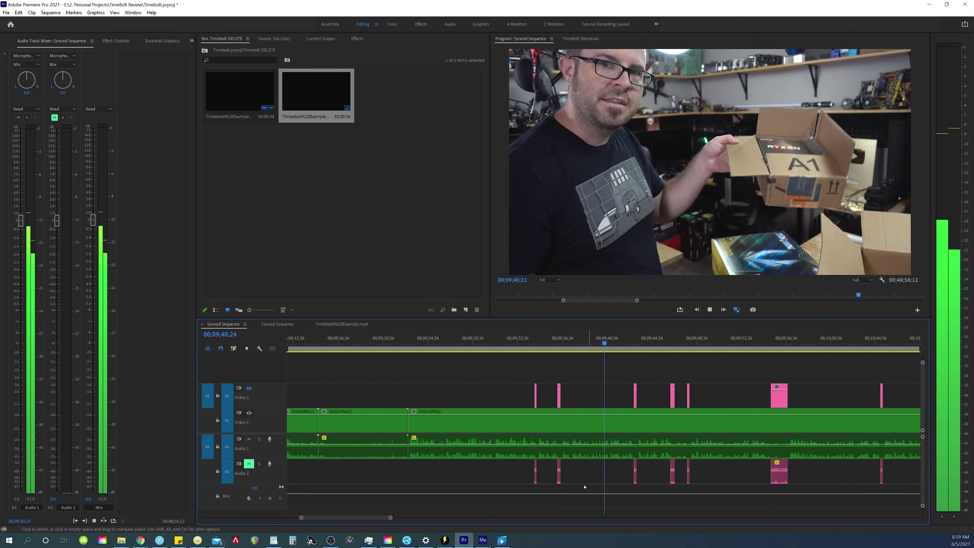
key(space)
key(space)
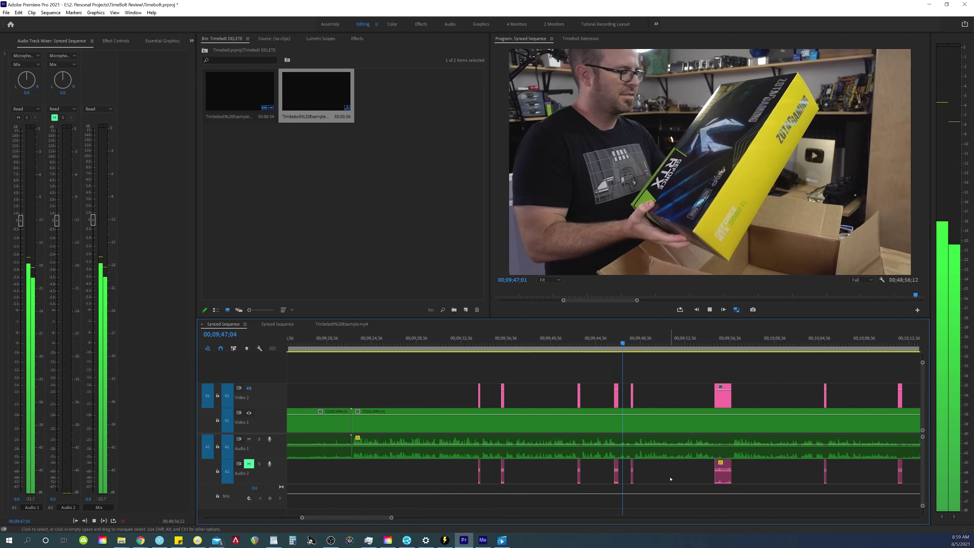
Move the Video 2 silence clips between about 4:08 and 6:08 down onto Video 1 and delete them to cut the footage.
key(minus)
key(minus)
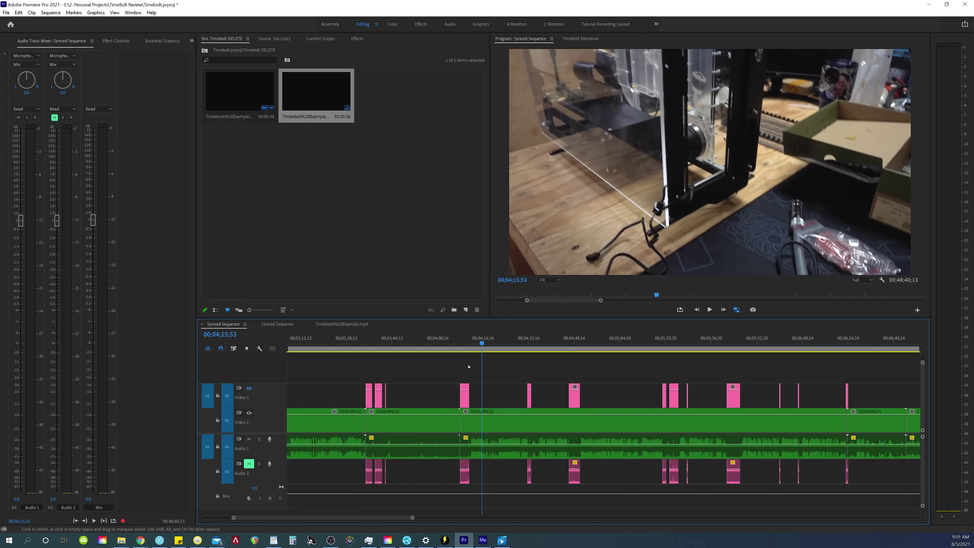
drag(457, 374, 819, 395)
key(alt+Down)
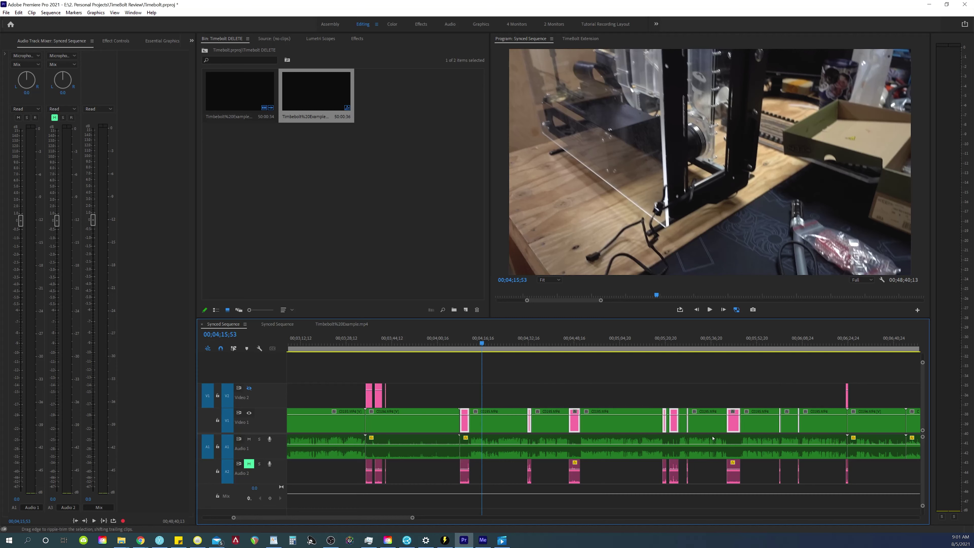
key(Delete)
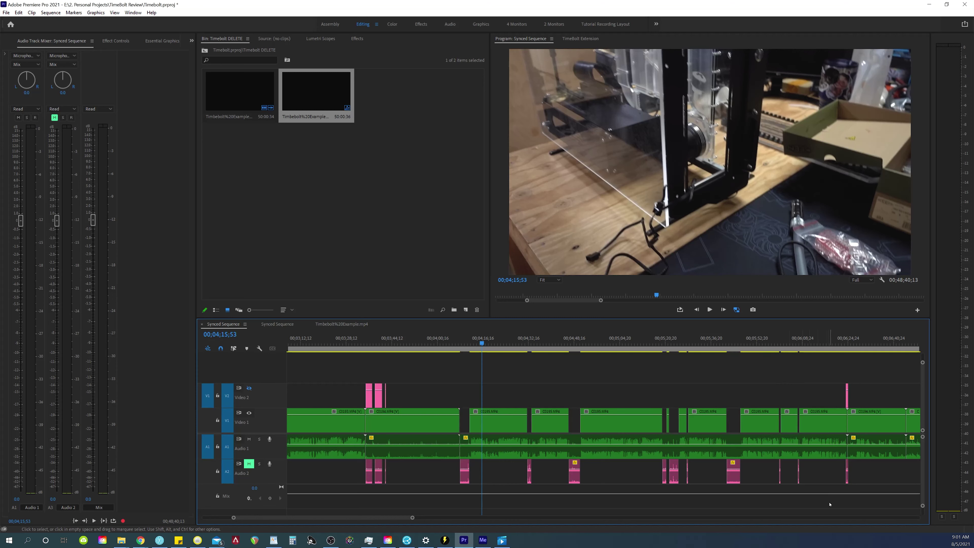
Move the matching Audio 2 silence clips between about 4:08 and 6:08 up onto Audio 1 and delete them.
drag(830, 504, 433, 470)
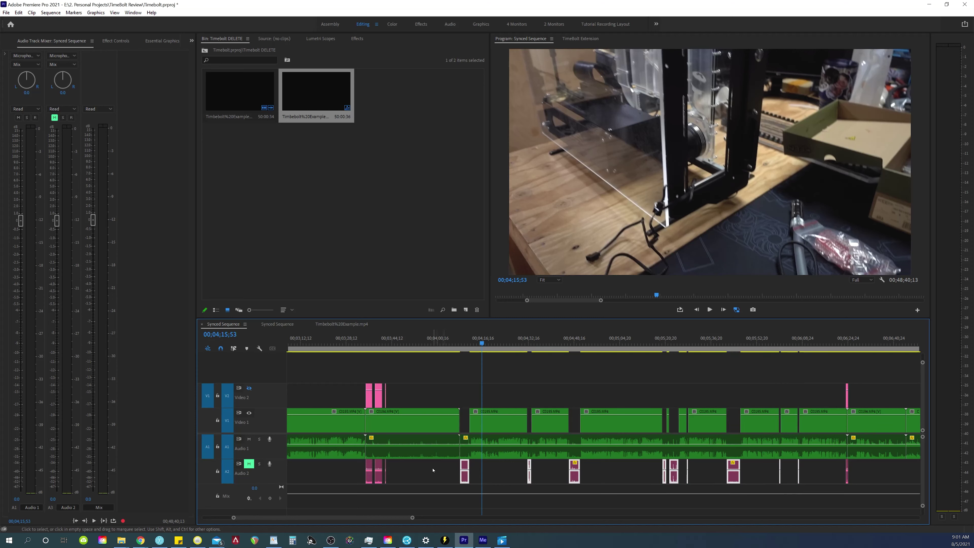
key(alt+Up)
key(Delete)
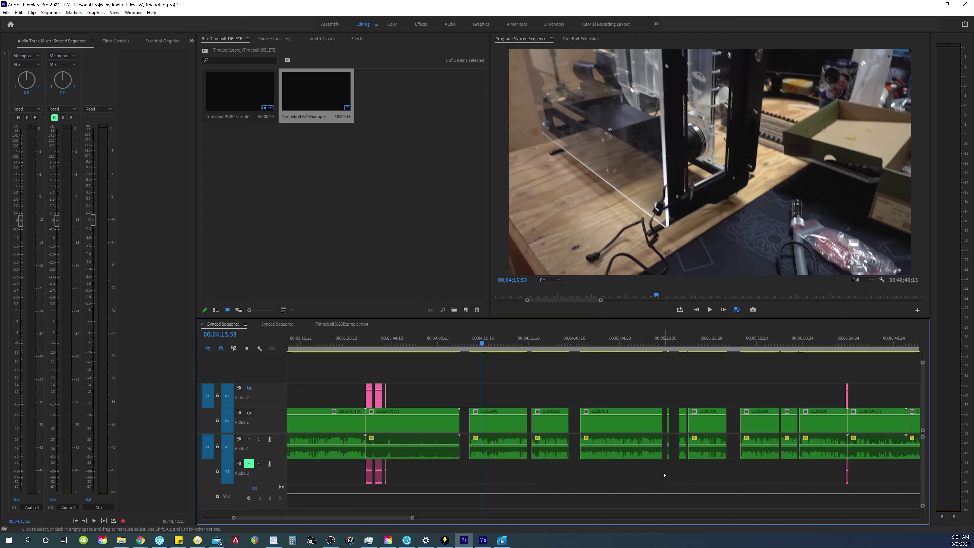
Select the cut video and audio pieces up to about 6:24 and close all the gaps between them.
drag(441, 386, 844, 484)
key(shift)
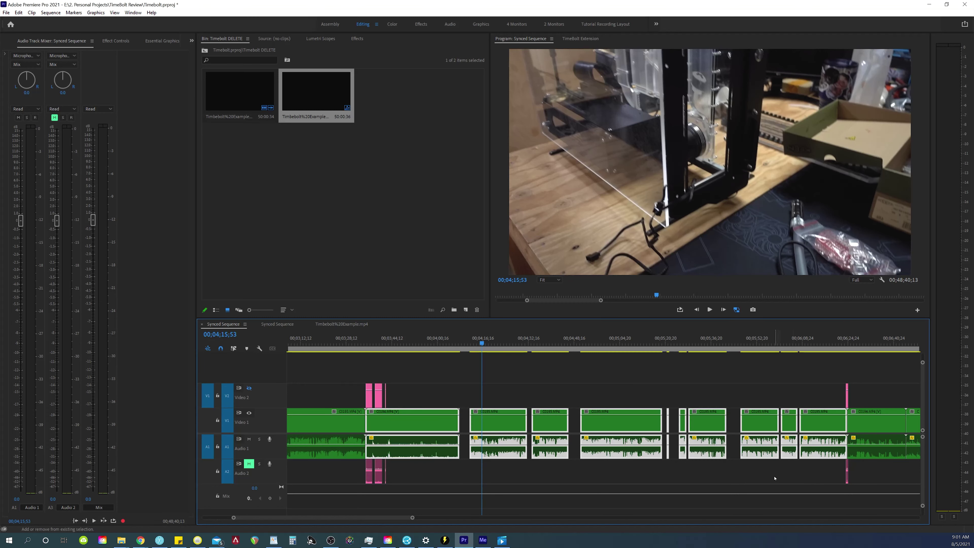
click(51, 13)
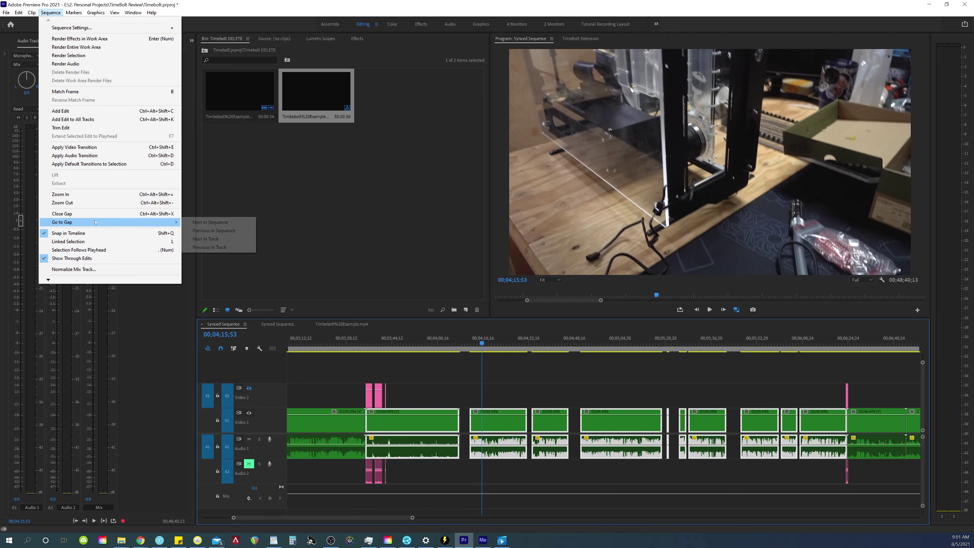
click(83, 213)
shift+click(513, 388)
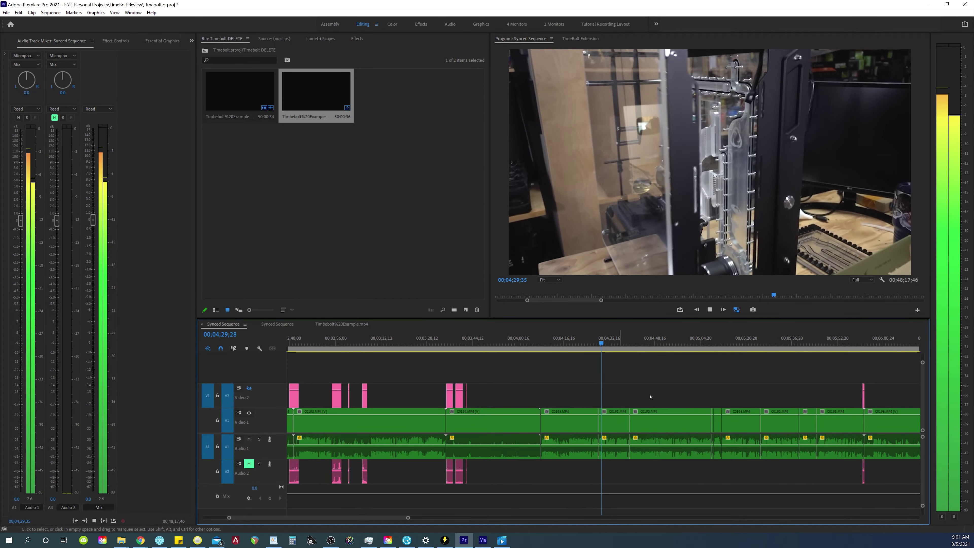
Play the tightened footage from about 4:29 to 5:13 to check the silence cuts.
key(space)
key(=)
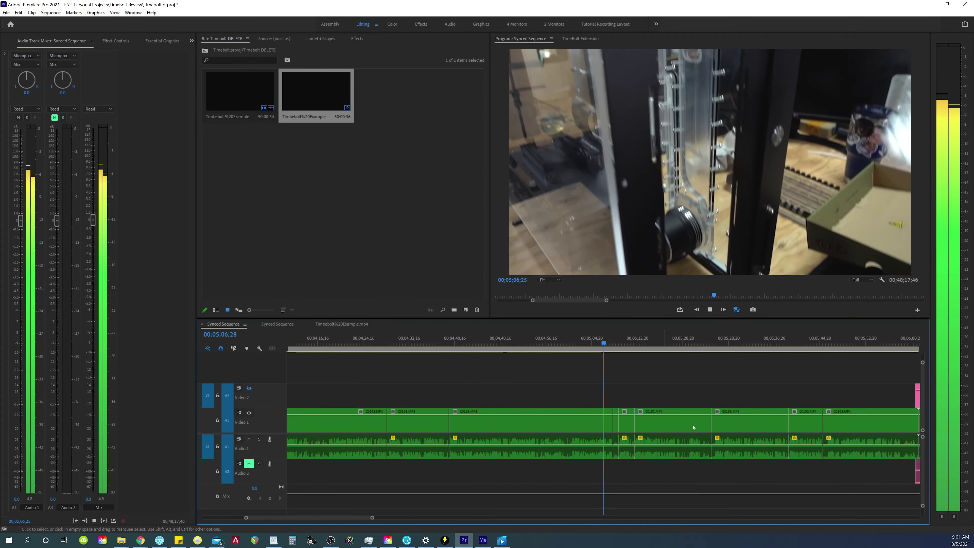
scroll(579, 391, down, 2)
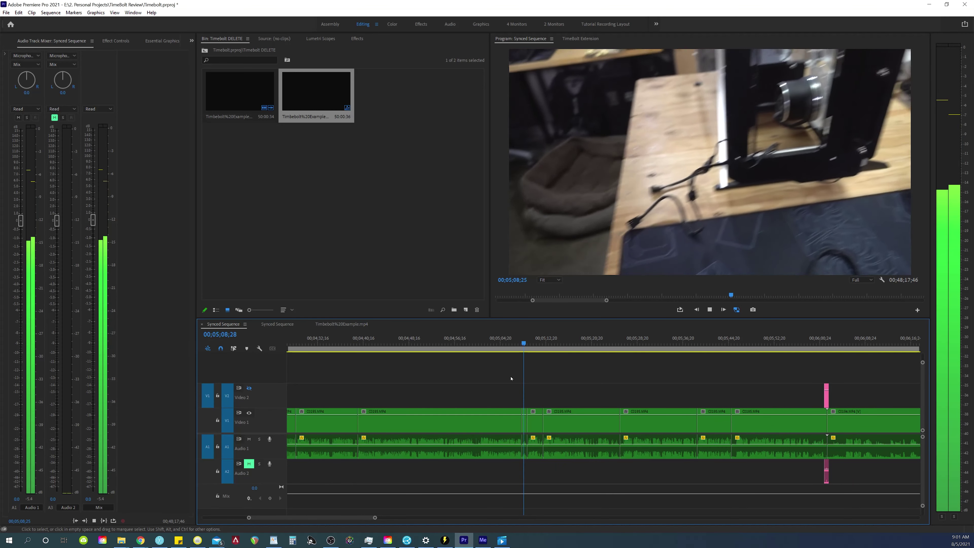
key(equal)
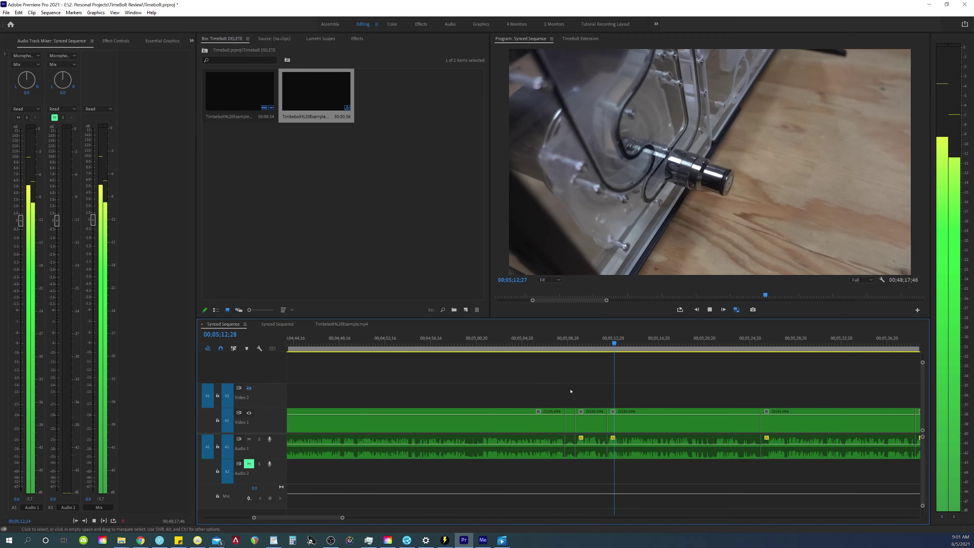
key(space)
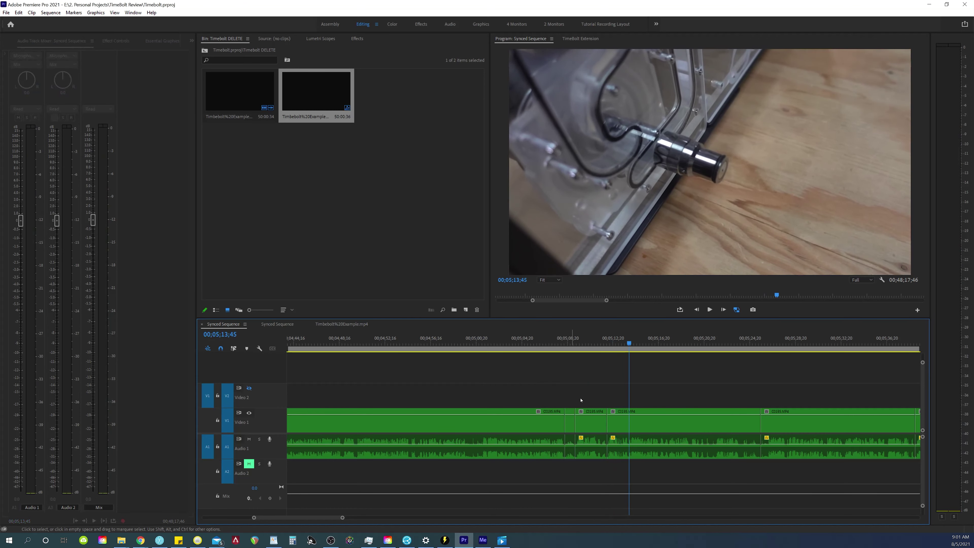
Ripple-delete the short leftover pieces between about 5:08 and 5:12 and play across the new cut.
drag(569, 391, 588, 493)
key(shift+Delete)
key(space)
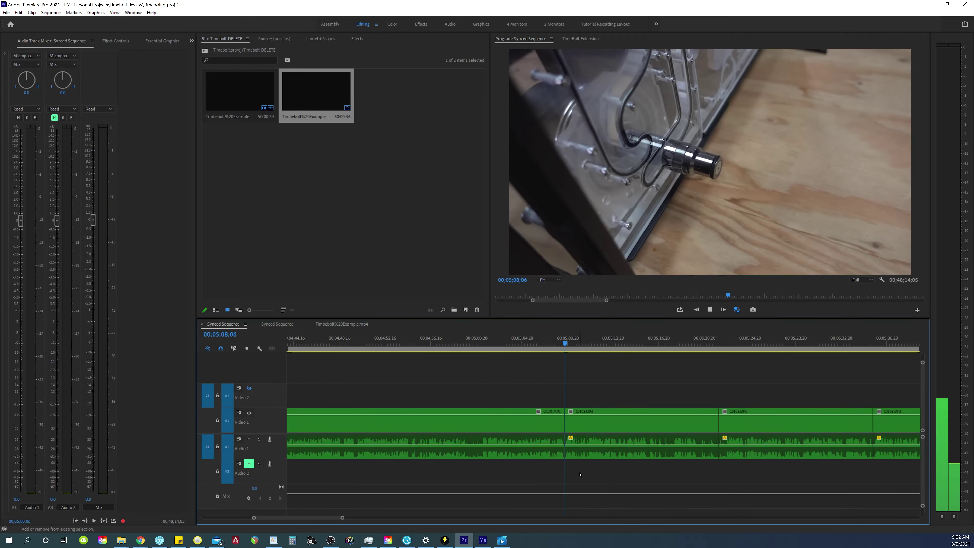
key(space)
Examine the unboxing footage between about 9:48 and 10:33, where the silence markers are densely packed.
key(minus)
key(minus)
key(minus)
key(minus)
key(minus)
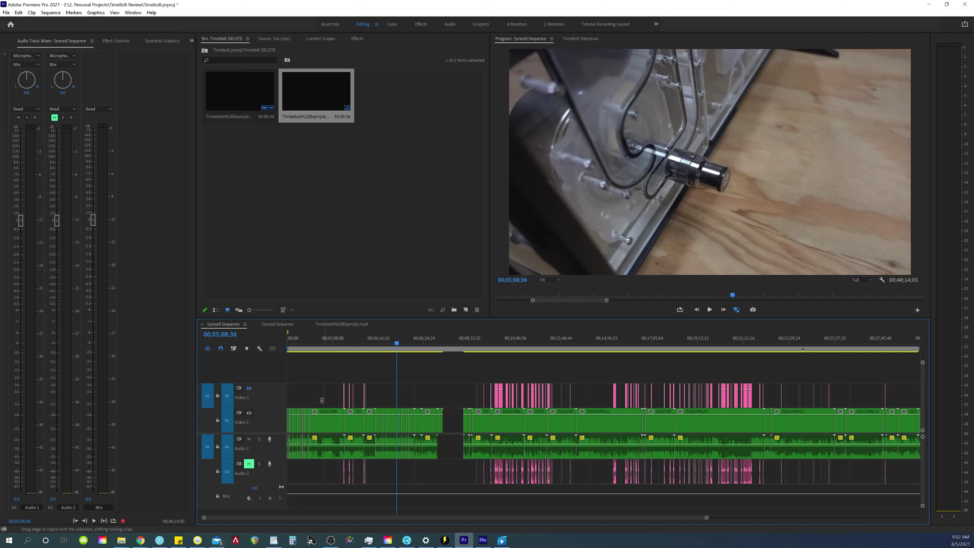
click(497, 369)
key(equal)
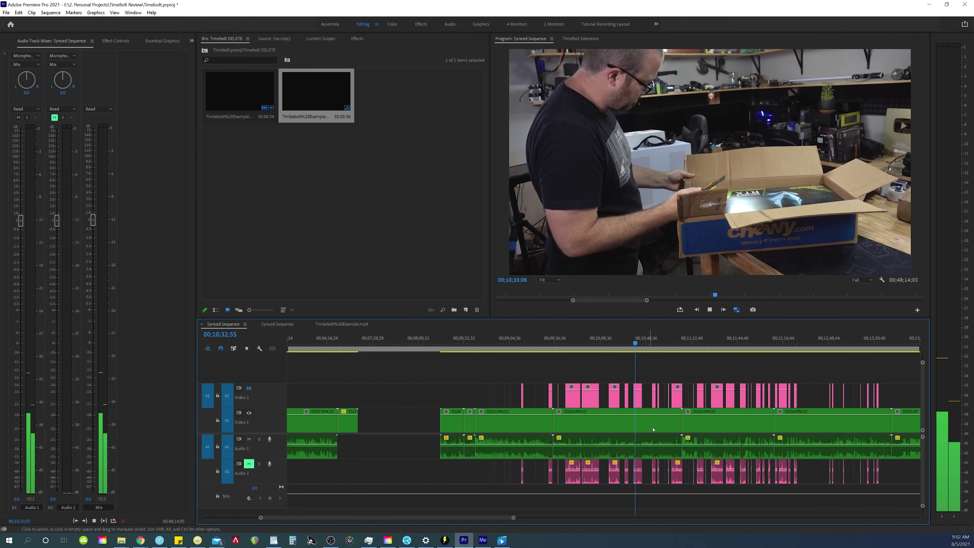
key(space)
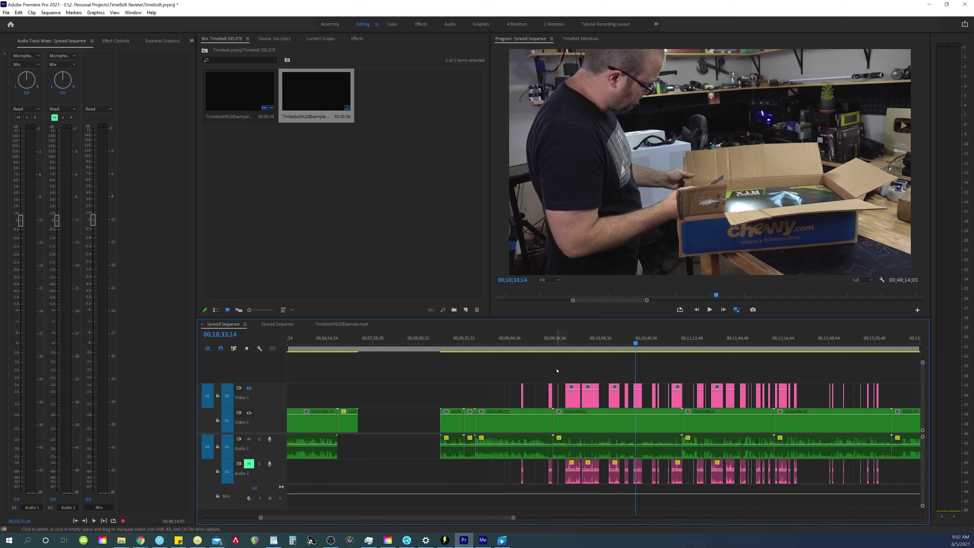
Delete the silence marker clips on Video 2 and Audio 2 over the box clip between about 9:37 and 11:06.
drag(583, 380, 679, 402)
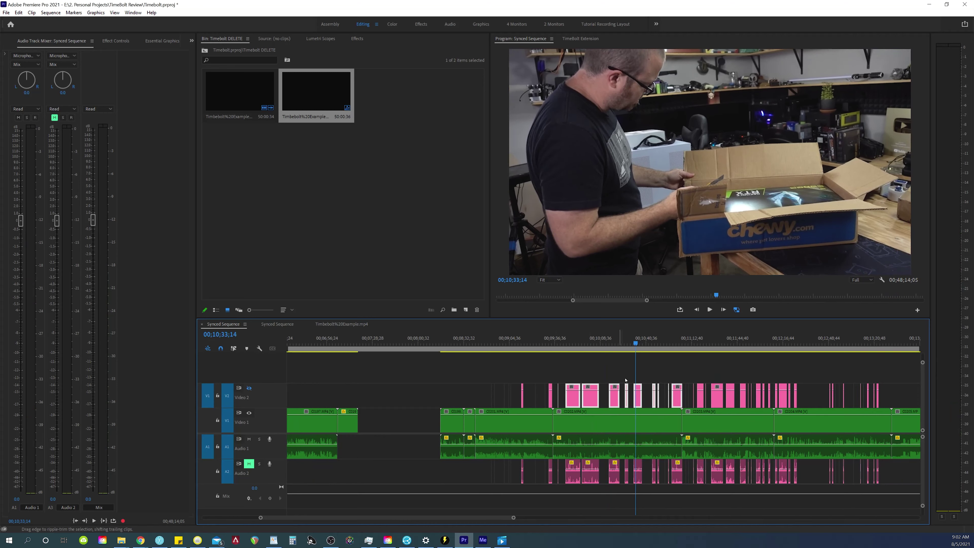
key(Delete)
drag(688, 507, 546, 461)
key(Delete)
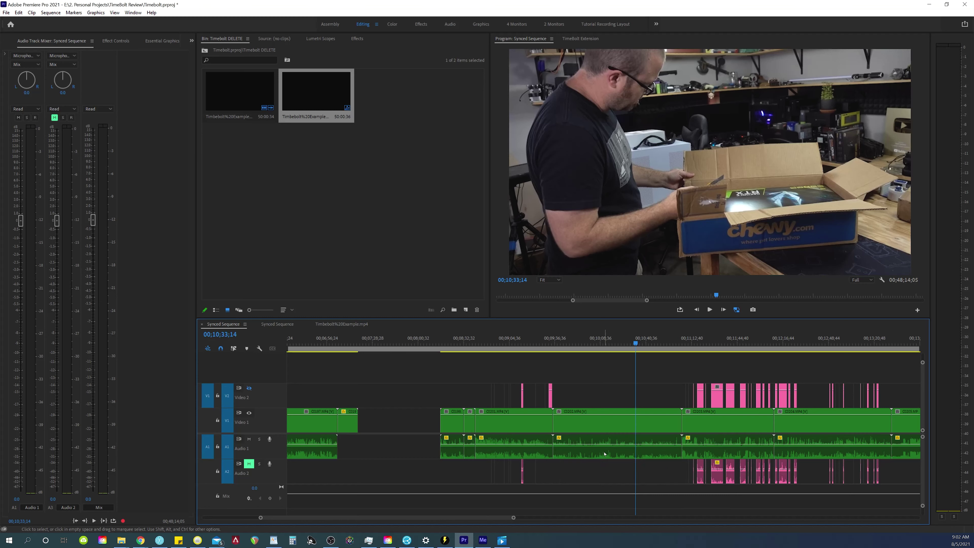
Delete the box clip's sound from Audio 1 and change the speed of its Video 1 clip.
click(604, 454)
key(Delete)
click(614, 425)
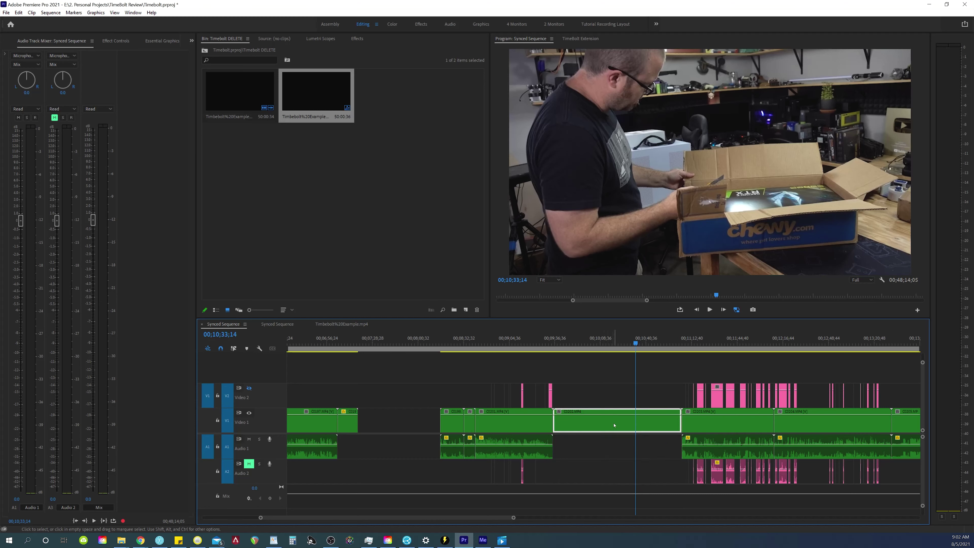
right_click(614, 425)
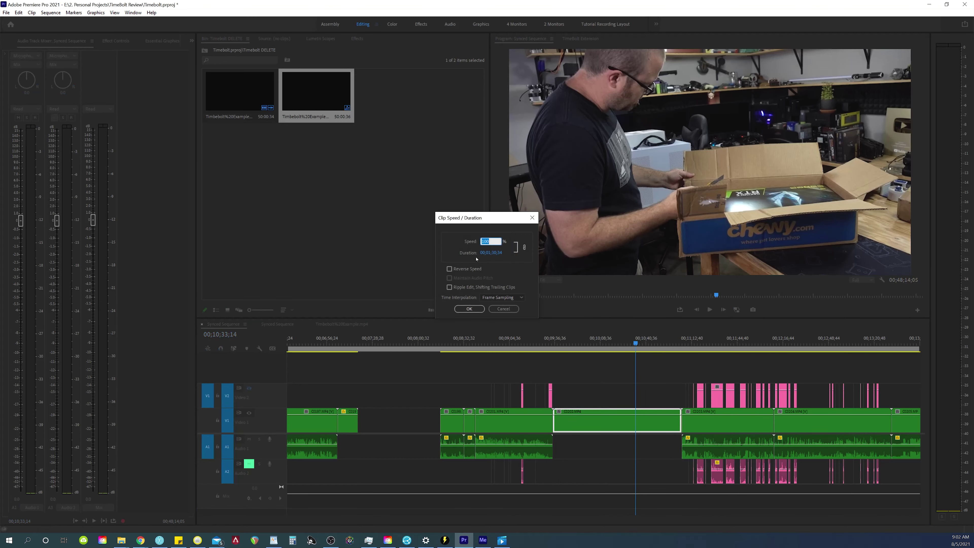
key(Return)
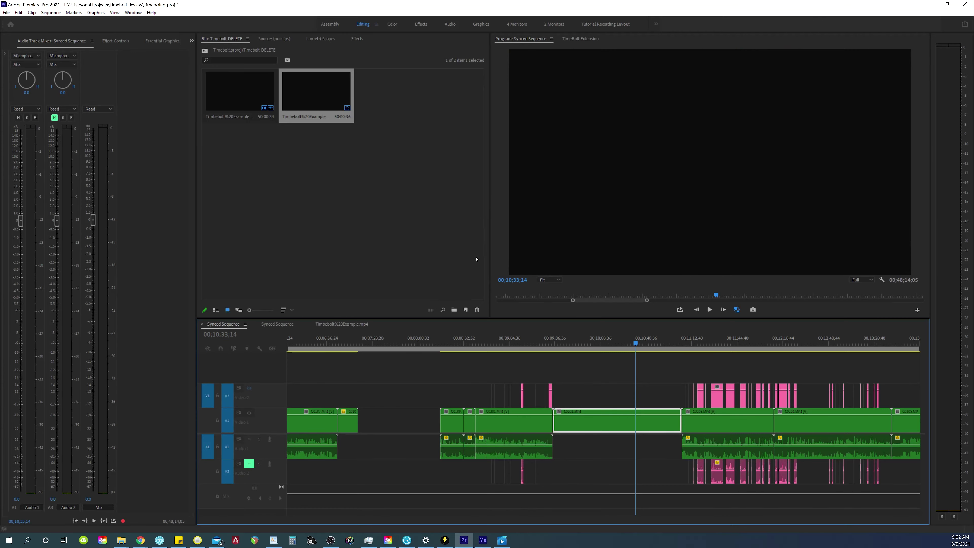
Jump back to the edit points before the speed-changed box clip and play the sequence from there.
key(Up)
key(Up)
key(space)
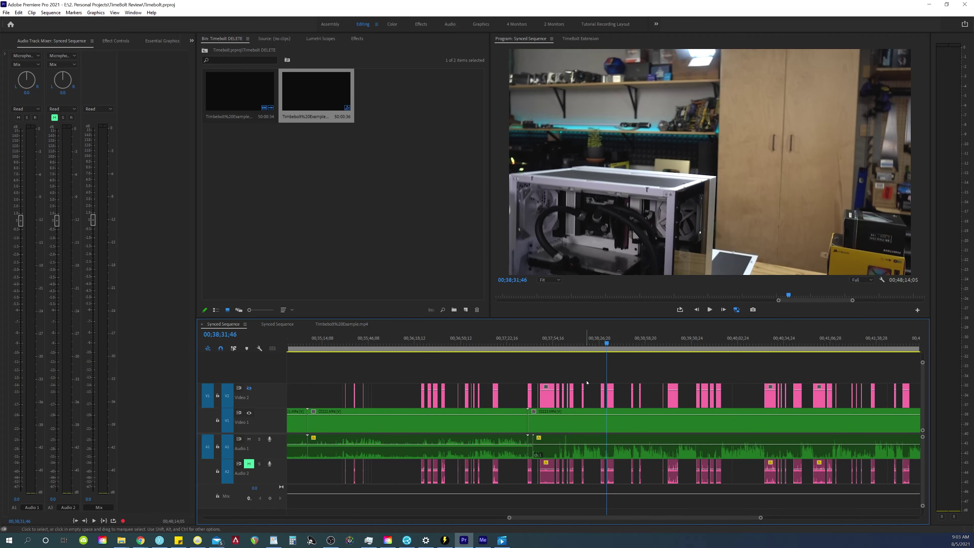
Move the silence clips between about 37:45 and 43:50 onto Video 1 and Audio 1 and delete them from the footage.
key(minus)
drag(581, 369, 833, 391)
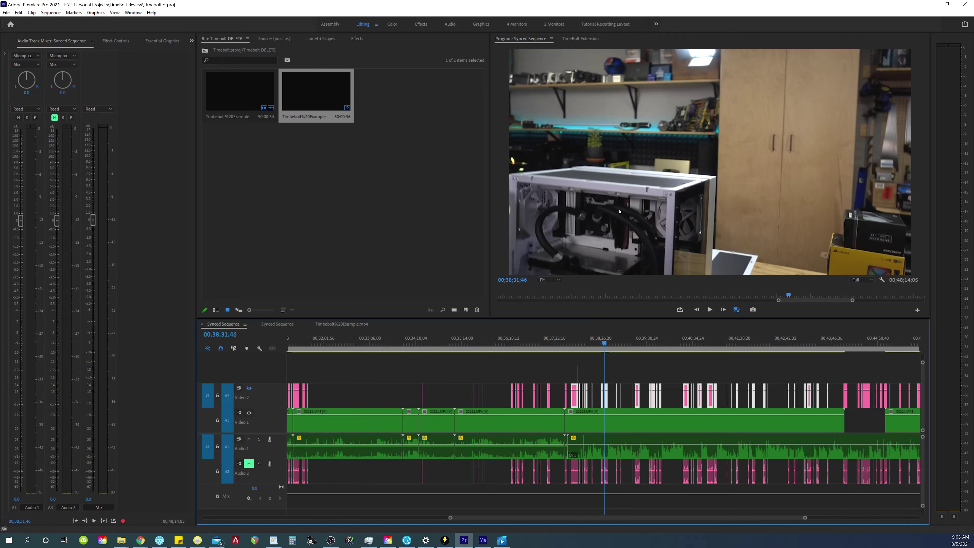
key(alt+Down)
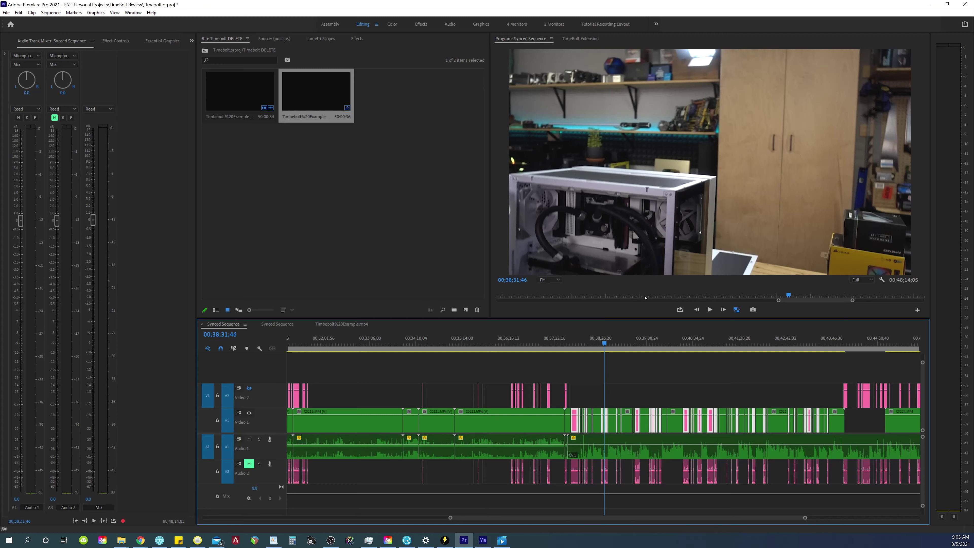
drag(841, 501, 574, 468)
key(Delete)
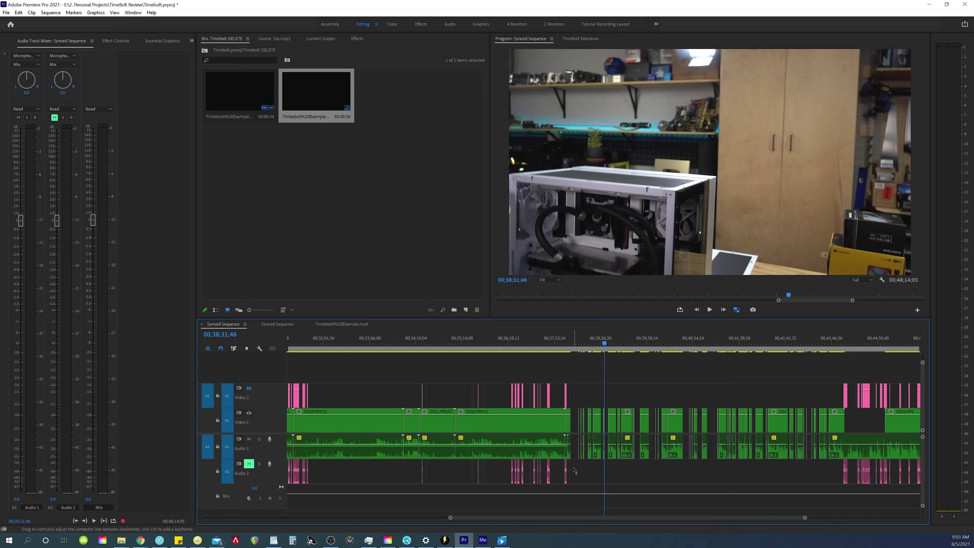
Select the cut pieces between about 37:45 and 43:50 and close all the gaps between them.
drag(453, 361, 846, 512)
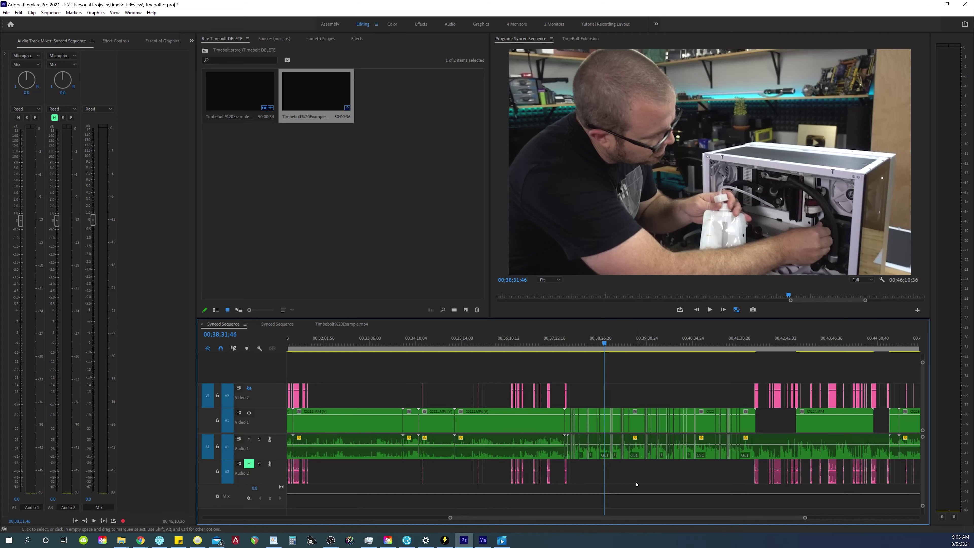
key(=)
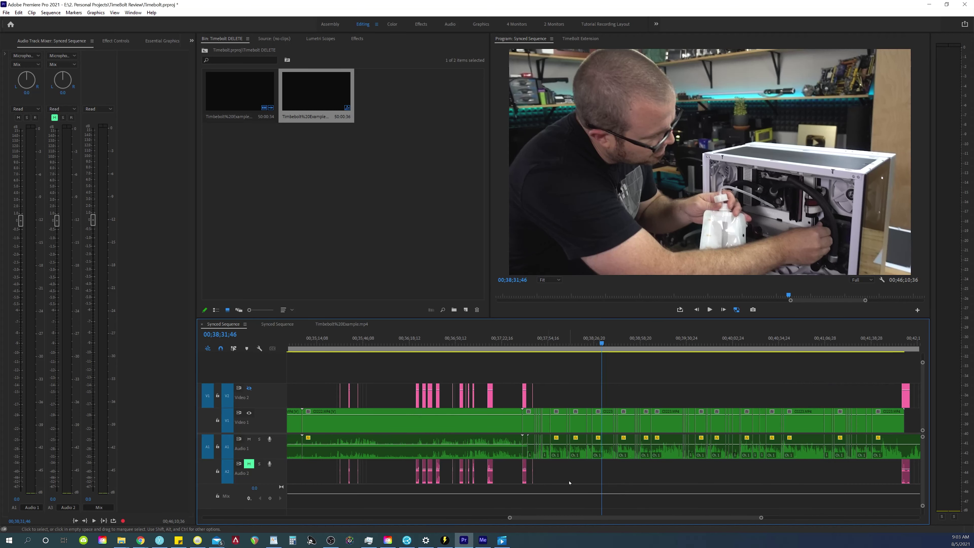
click(611, 473)
Play the tightened PC-building footage up to about 38:57 to check the cuts for unwanted short pieces.
key(space)
key(=)
key(=)
key(=)
key(=)
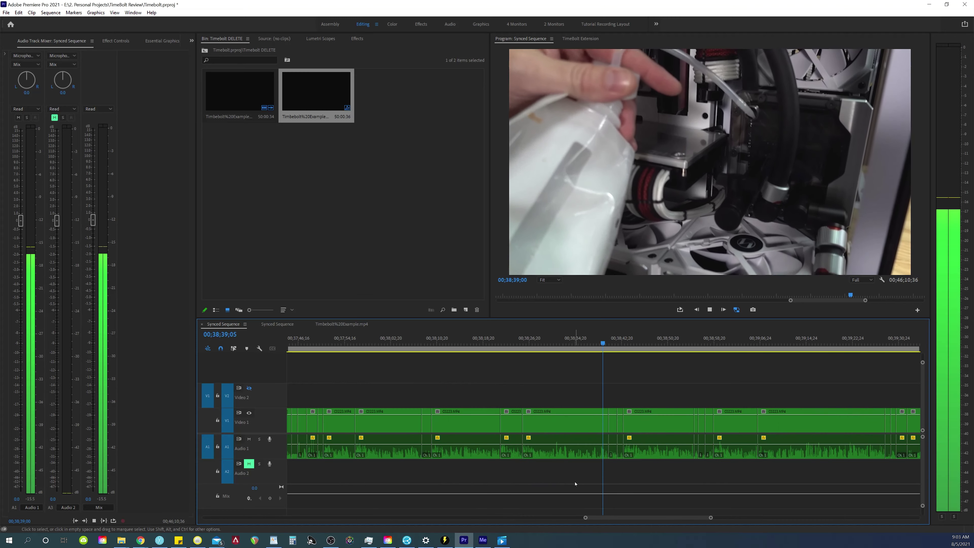
key(minus)
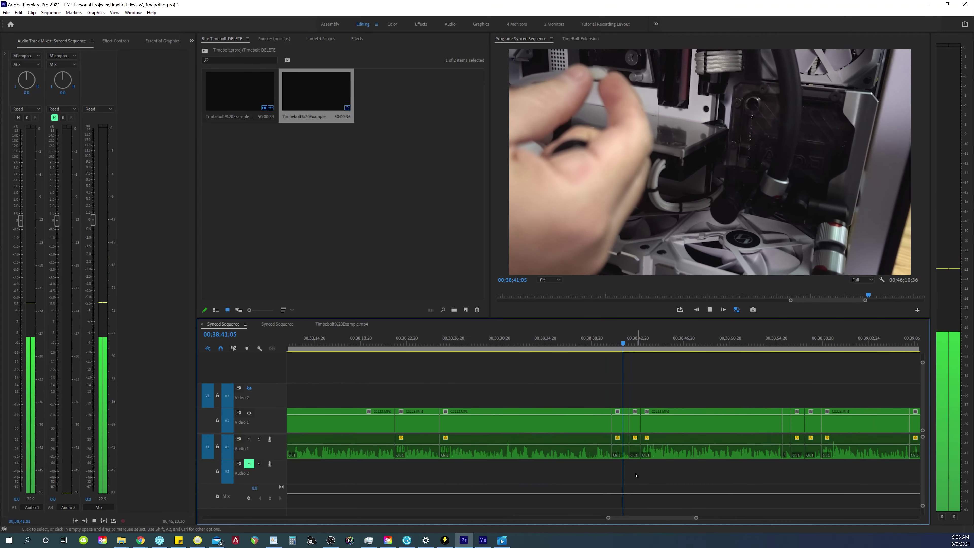
key(minus)
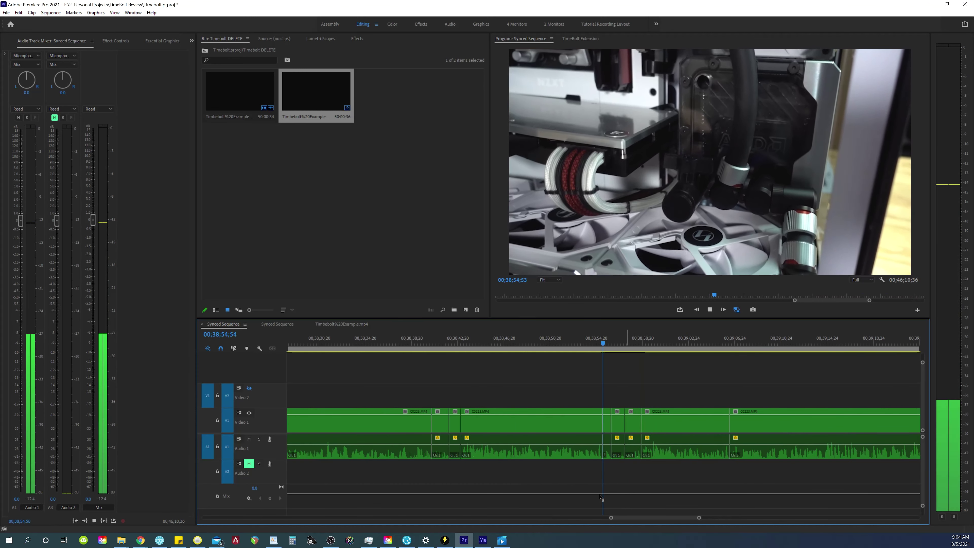
key(equal)
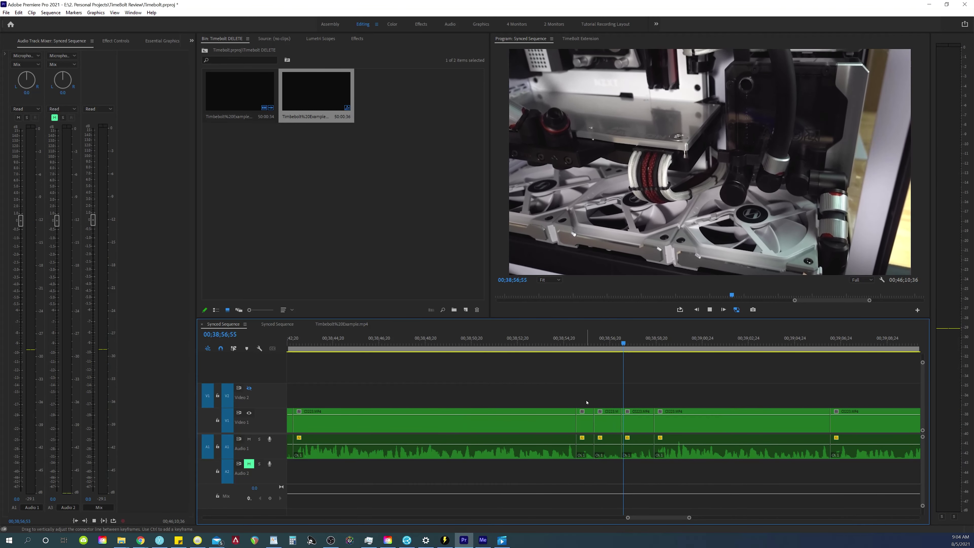
Ripple-delete the three short pieces between about 38:55 and 38:58 on Video 1 and Audio 1.
key(space)
drag(587, 394, 648, 457)
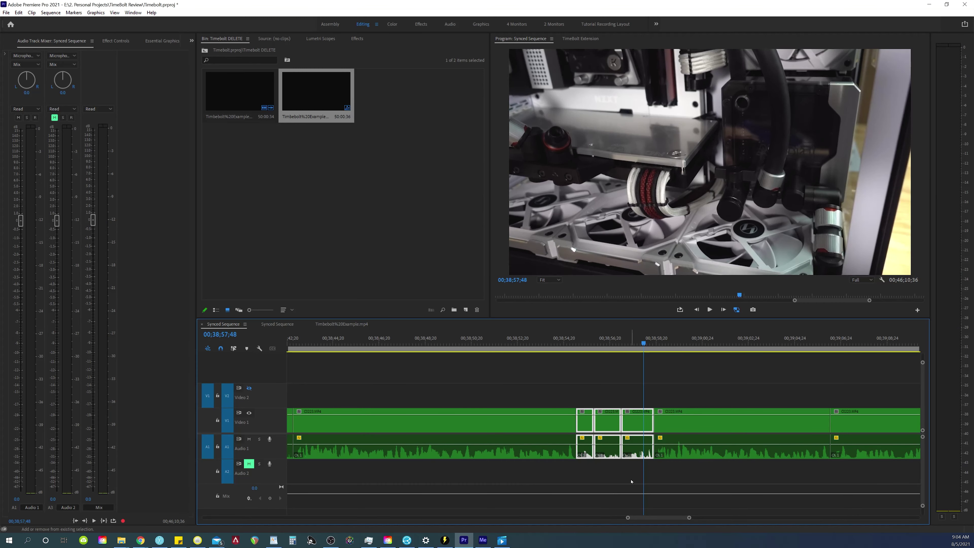
key(shift+Delete)
Play the sequence from just before the new cut and at points up to about 39:24 to review the remaining footage.
right_click(554, 477)
key(space)
key(minus)
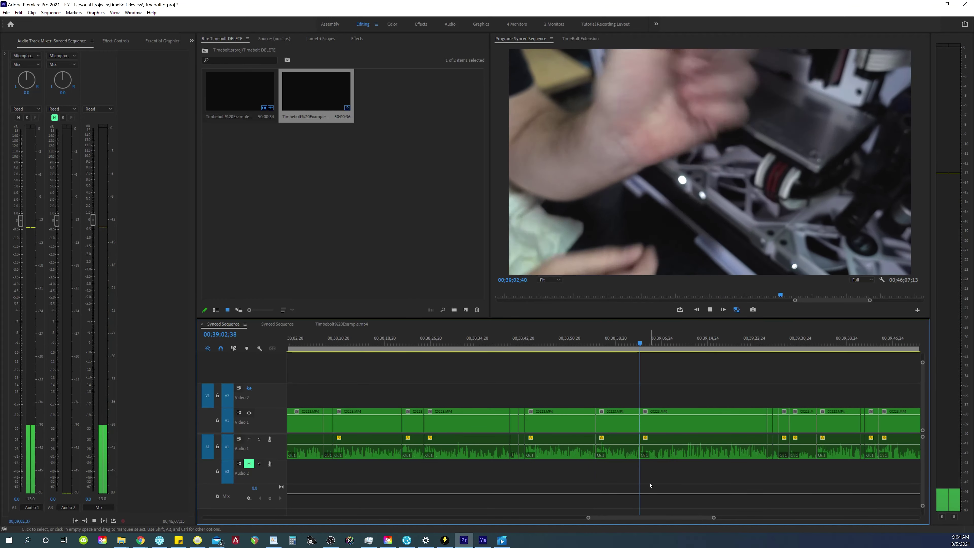
key(minus)
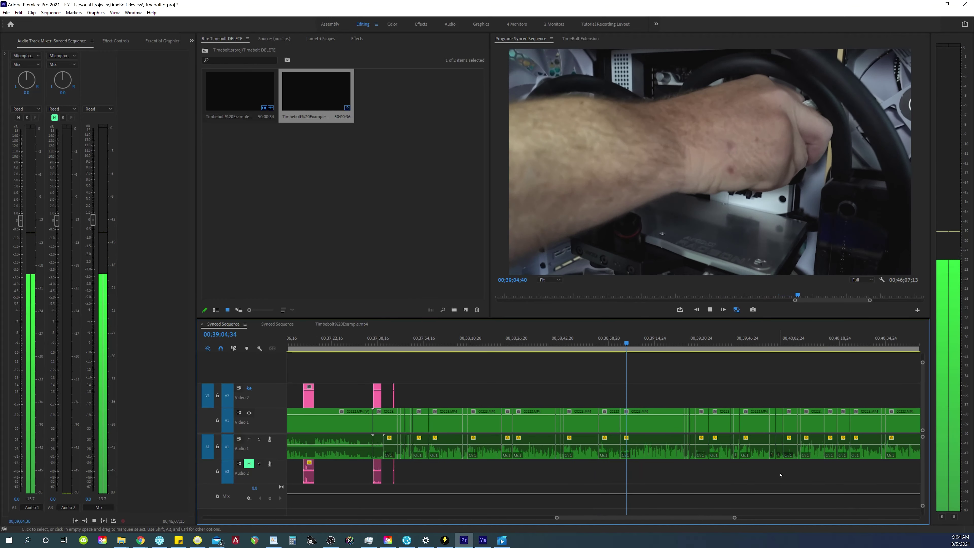
right_click(682, 473)
key(space)
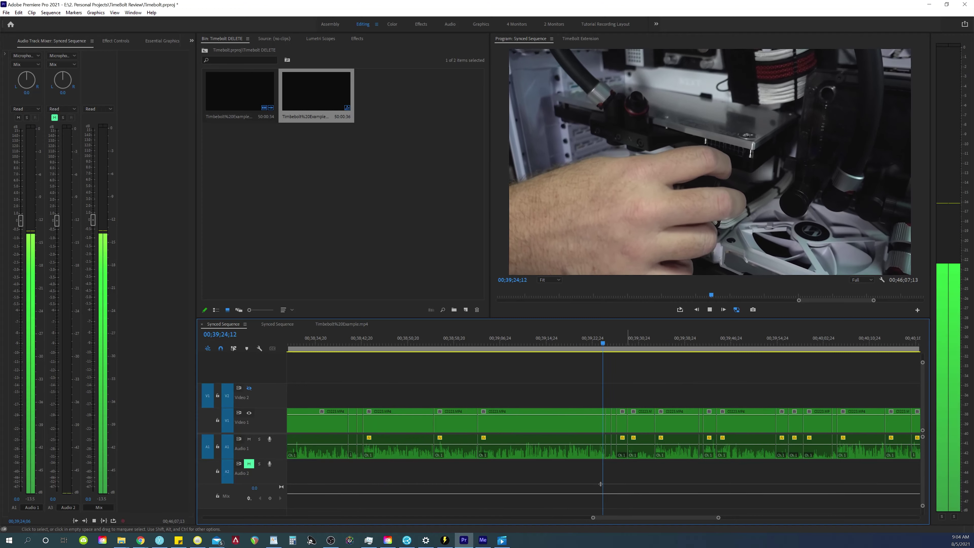
Ripple-delete the pieces between about 39:25 and 39:33 on Video 1 and Audio 1, and resume playback at the new cut.
key(equal)
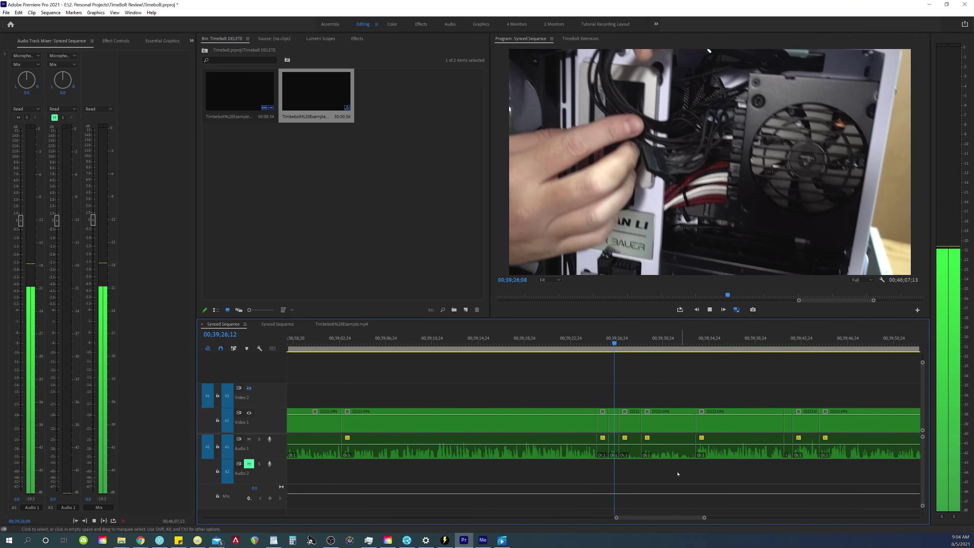
key(space)
drag(599, 391, 695, 476)
key(shift+Delete)
key(space)
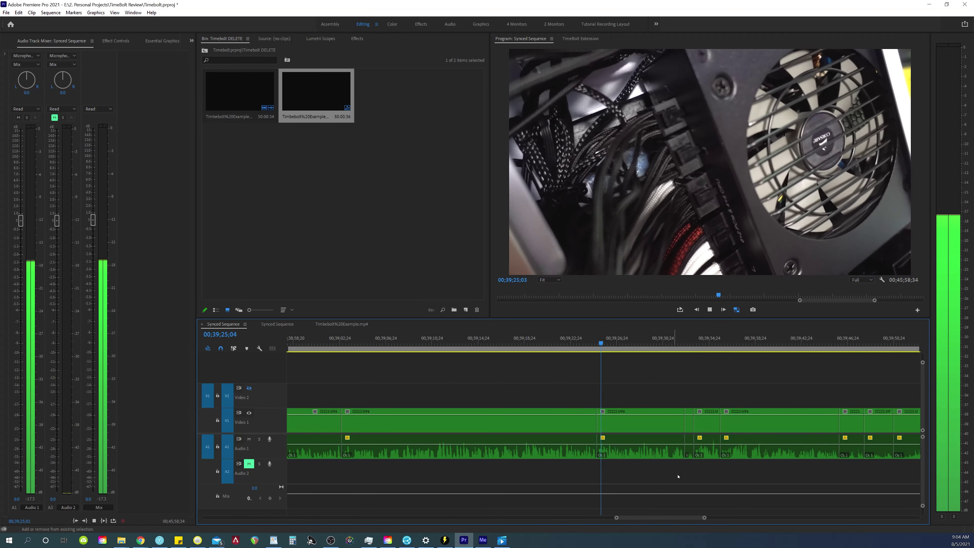
Play the tightened footage at points between about 39:25 and 40:15 to review the cuts.
key(minus)
key(minus)
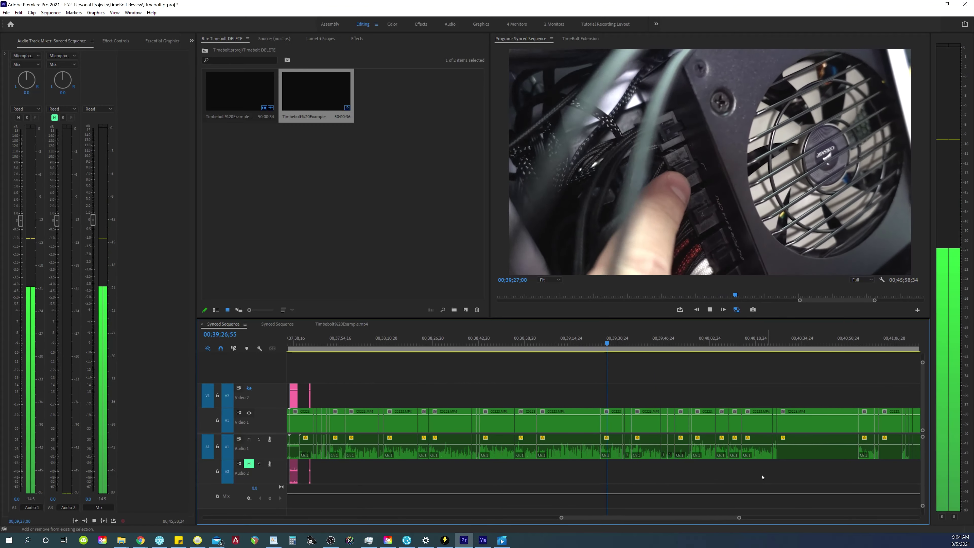
click(698, 343)
key(space)
key(equal)
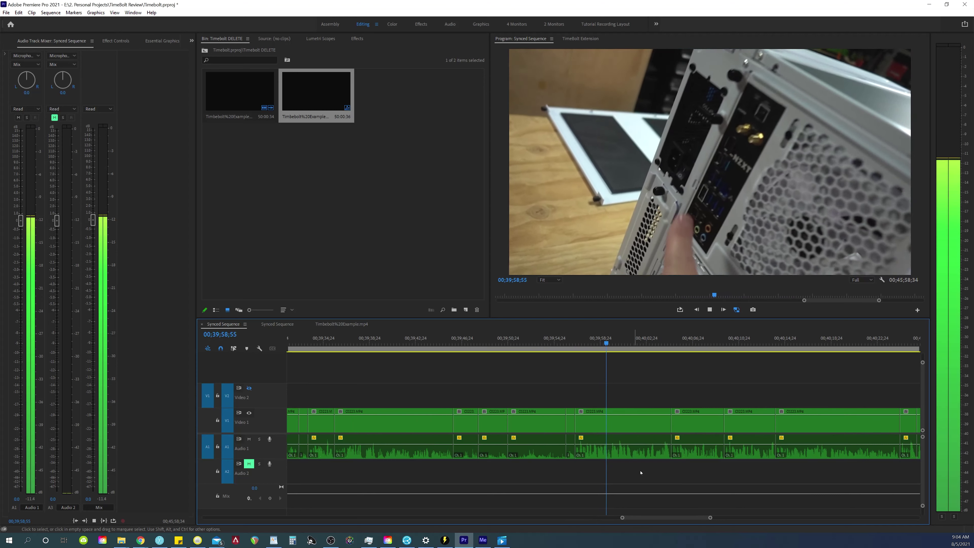
key(equal)
key(space)
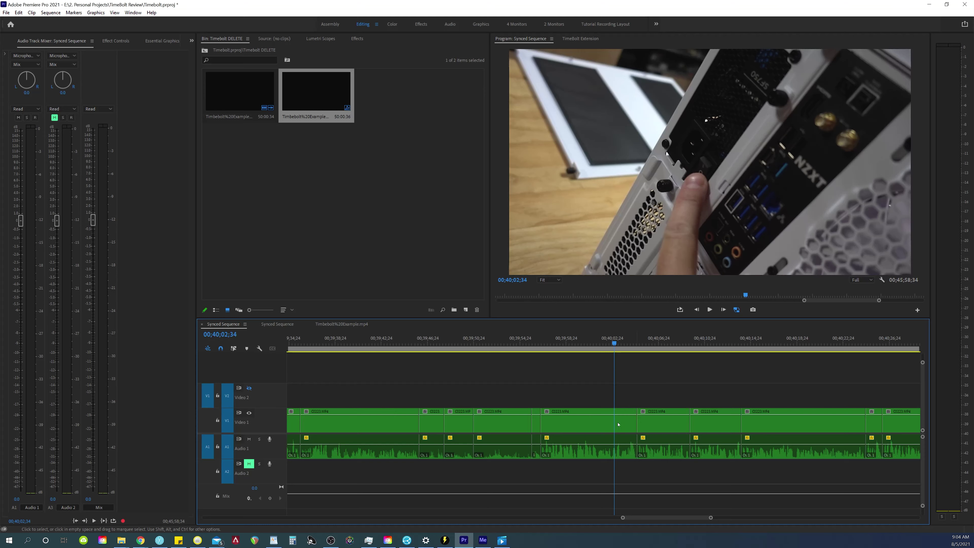
key(space)
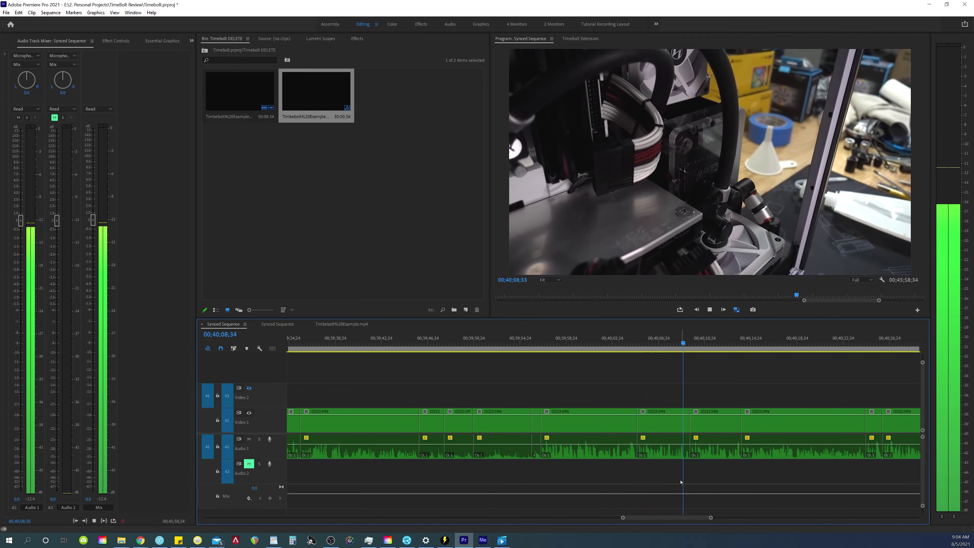
key(equal)
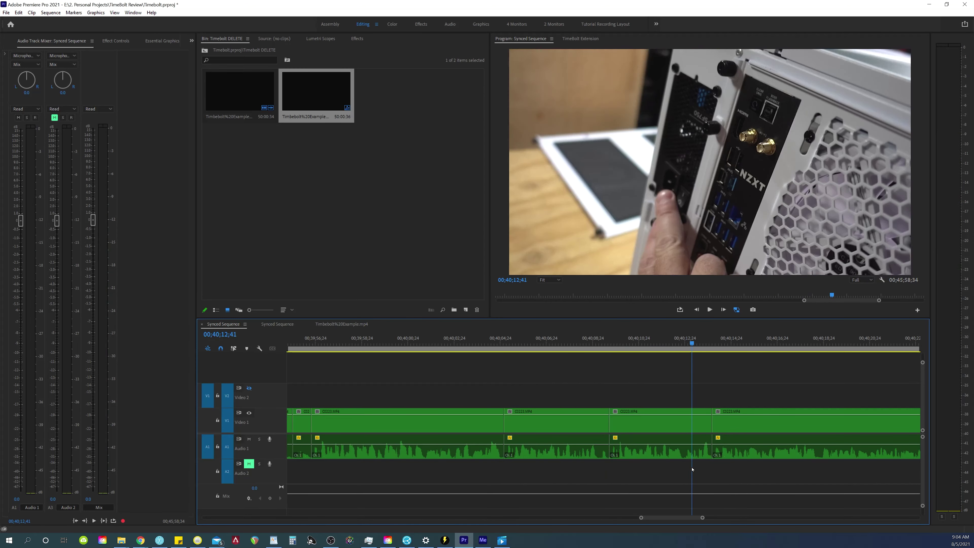
key(minus)
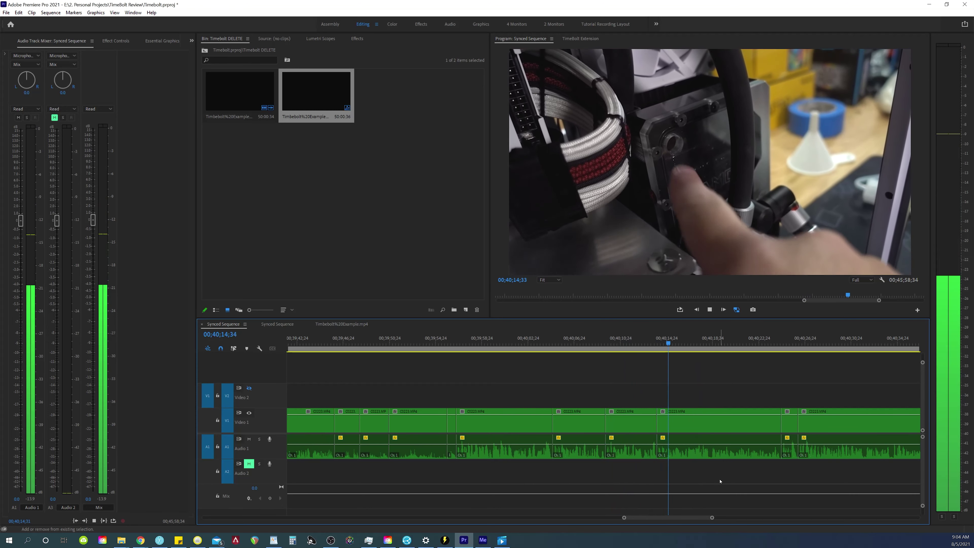
key(space)
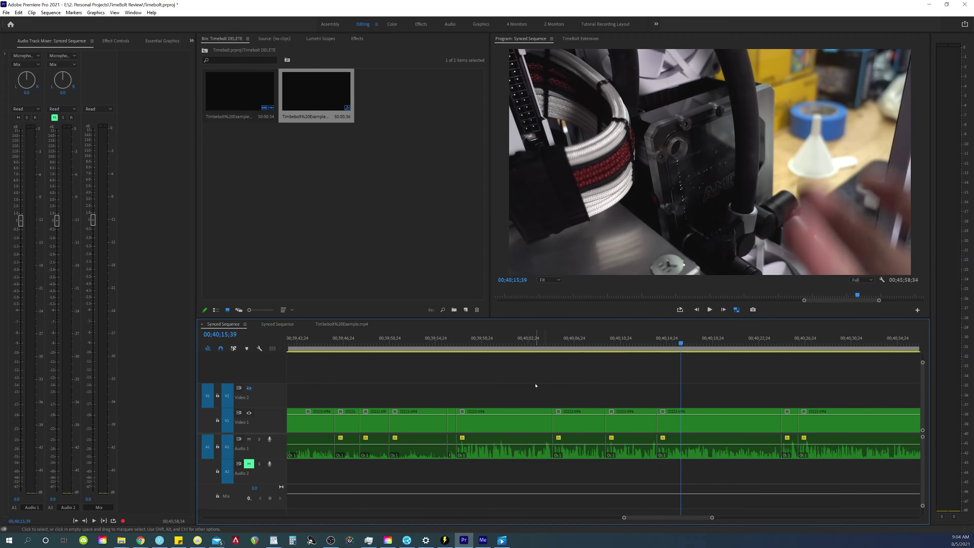
Apply dissolve transitions to the three edit points between about 40:04 and 40:13 on the timeline.
drag(532, 372, 680, 475)
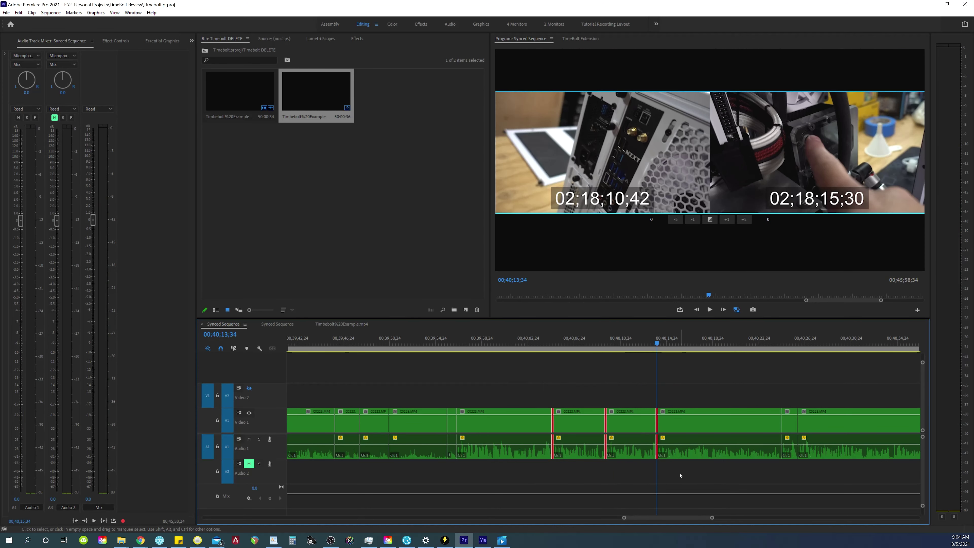
click(548, 379)
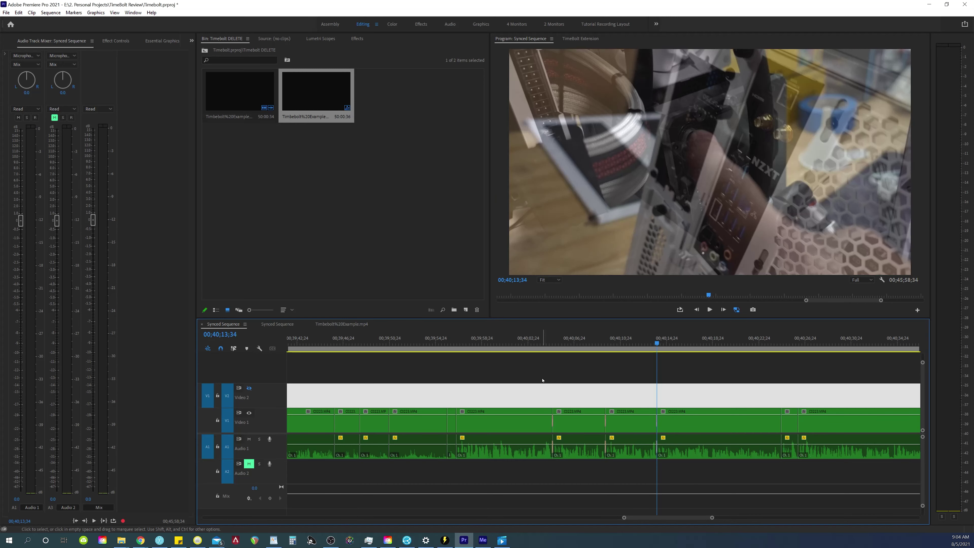
click(586, 384)
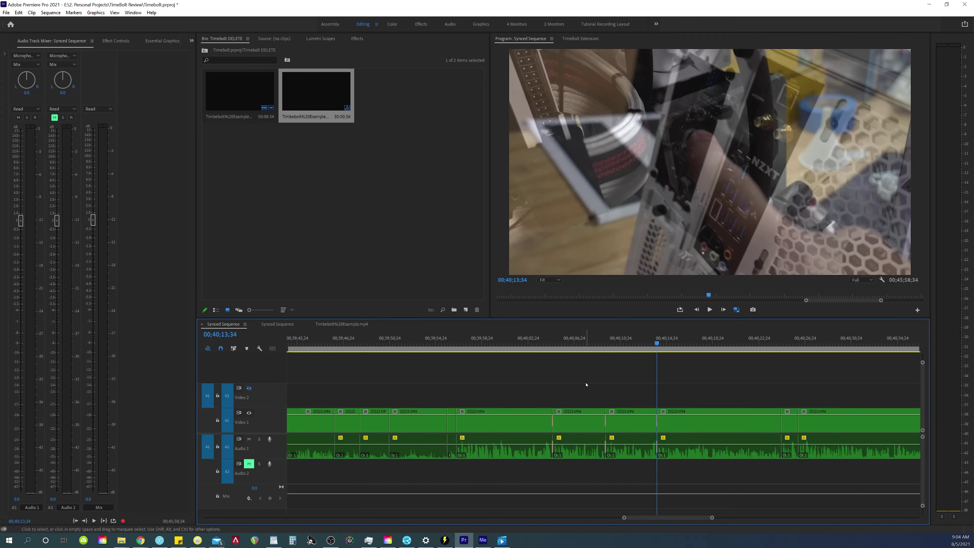
Open the other Synced Sequence in full and look at the synchronized clips and audio tracks in PluralEyes 4.
key(backslash)
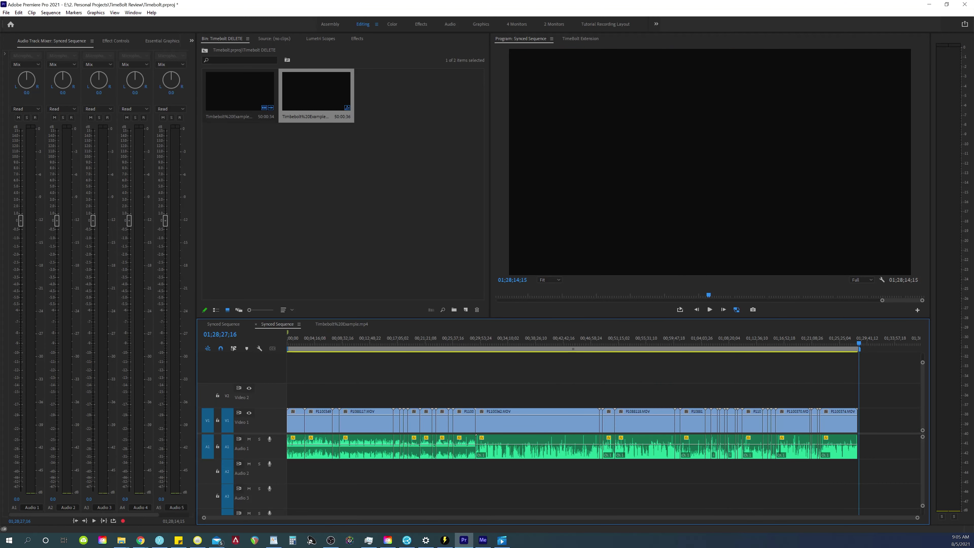
click(160, 540)
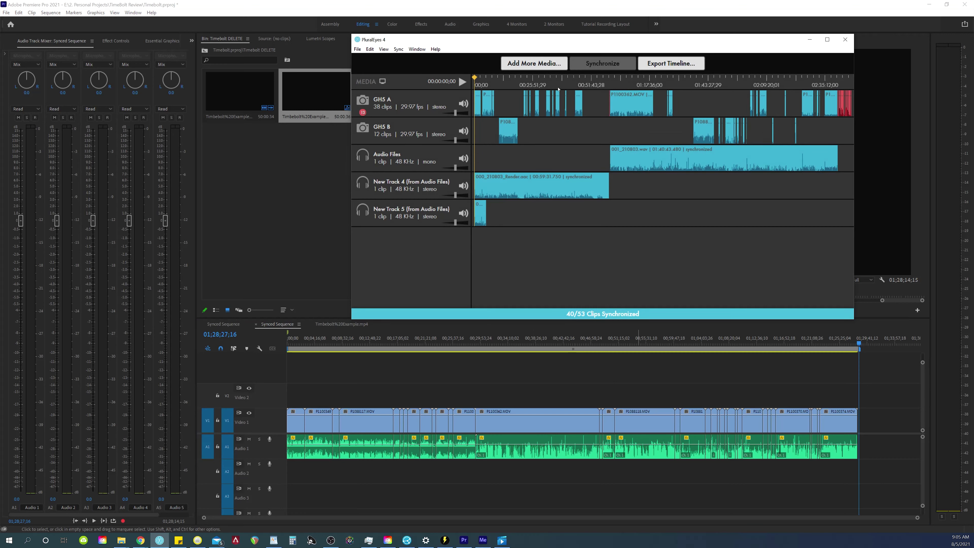
click(572, 370)
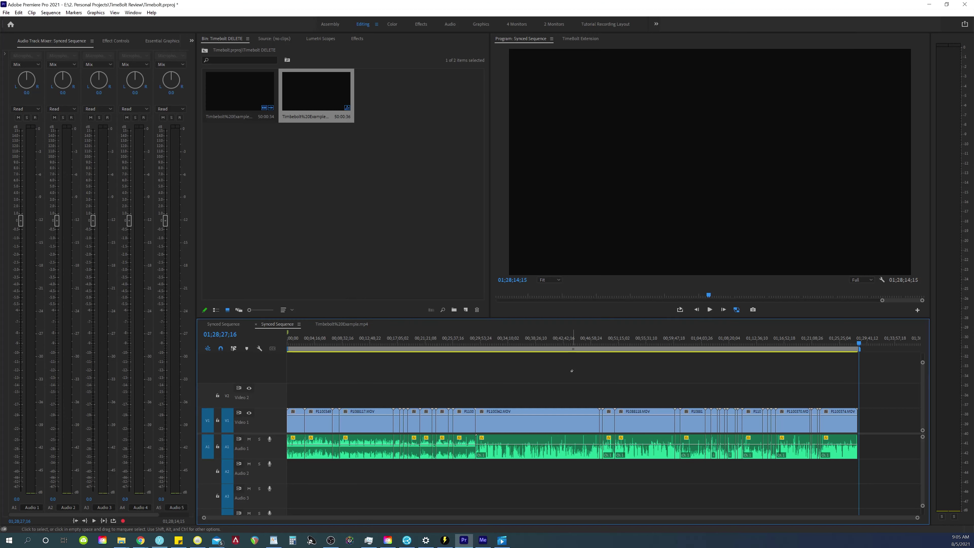
Examine the full-length Synced Sequence's footage between about 1:04:49 and 1:08:27.
click(529, 379)
click(707, 370)
key(=)
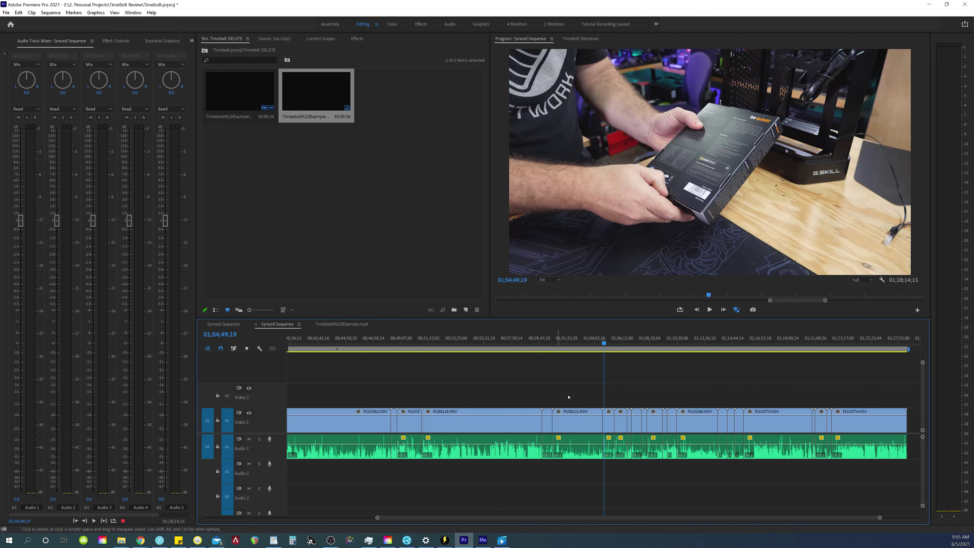
scroll(547, 391, up, 2)
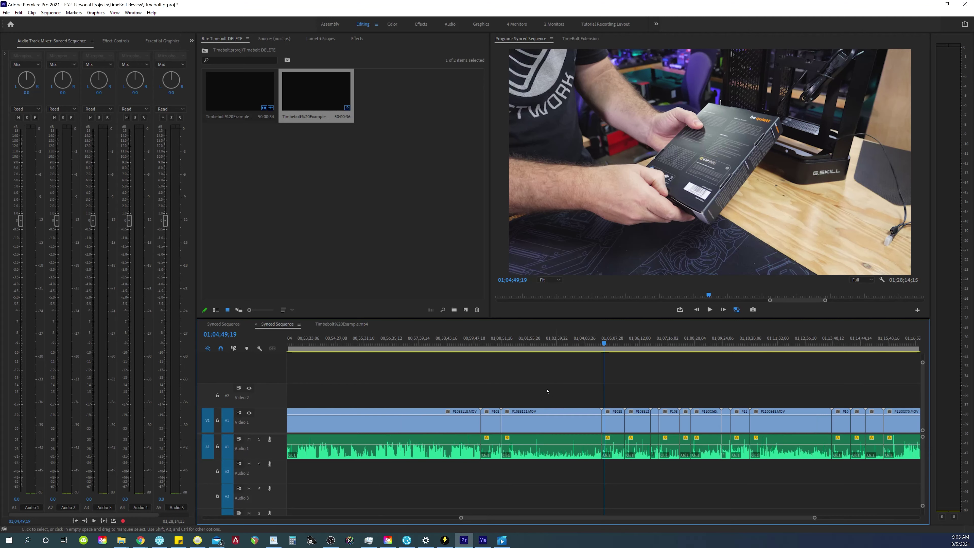
click(611, 395)
click(638, 392)
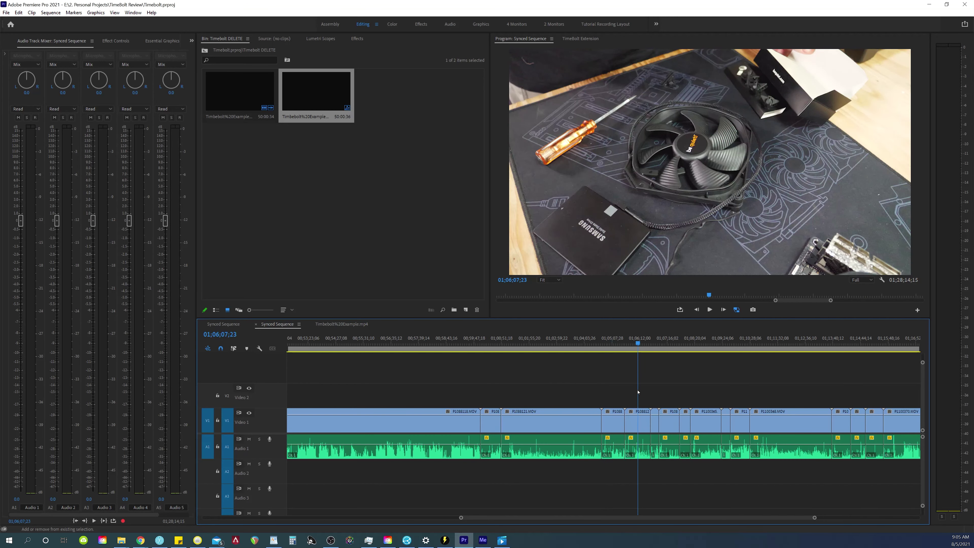
drag(638, 392, 671, 400)
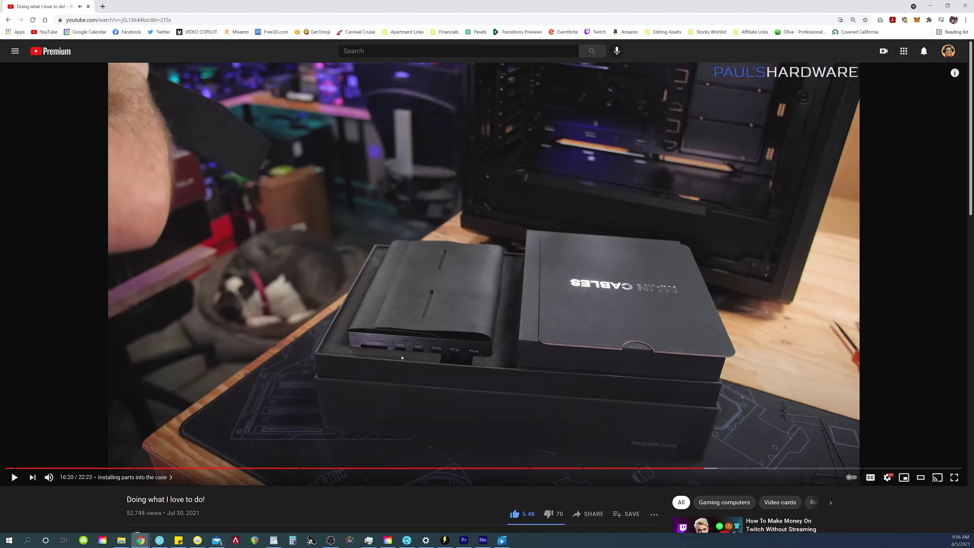
Play the published YouTube video "Doing what I love to do!" muted from 16:20 to 16:36, and return to Premiere Pro.
click(440, 372)
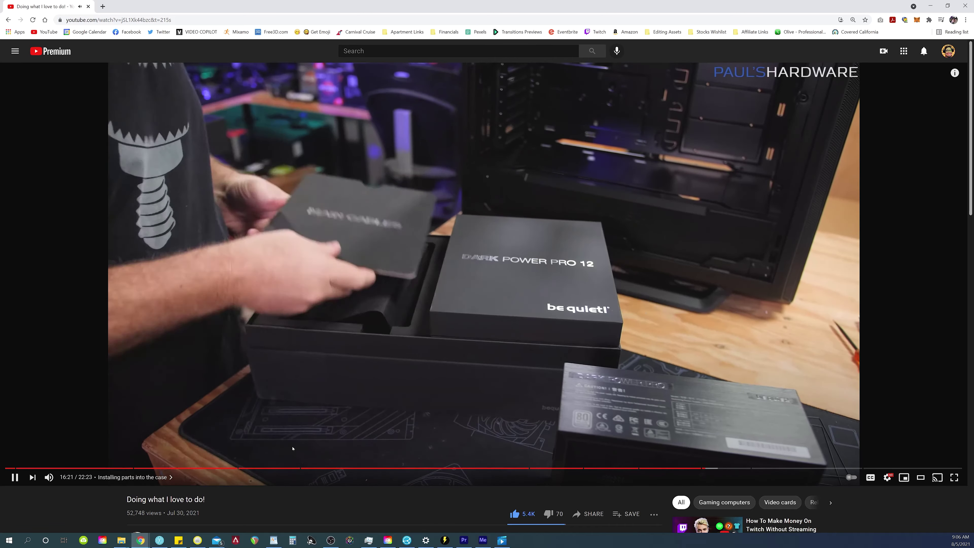
click(50, 479)
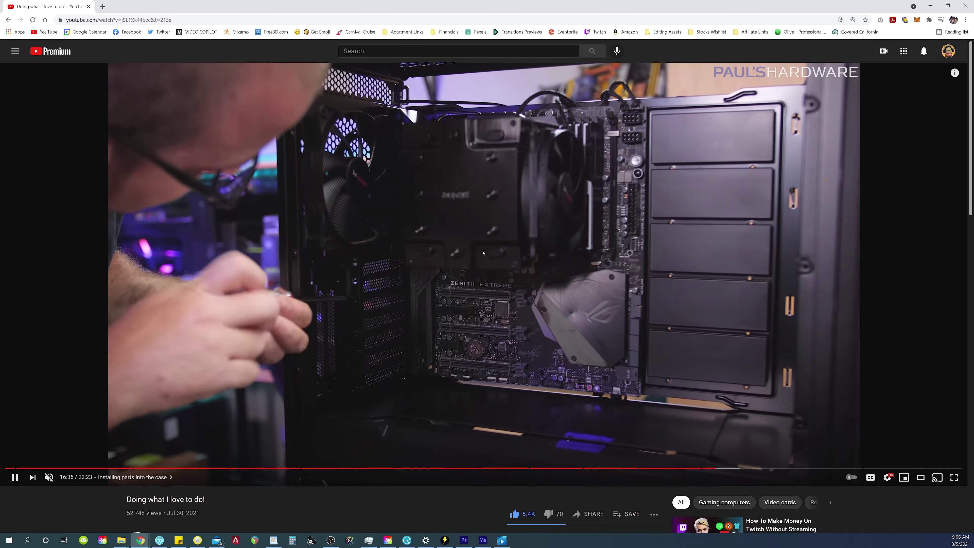
key(k)
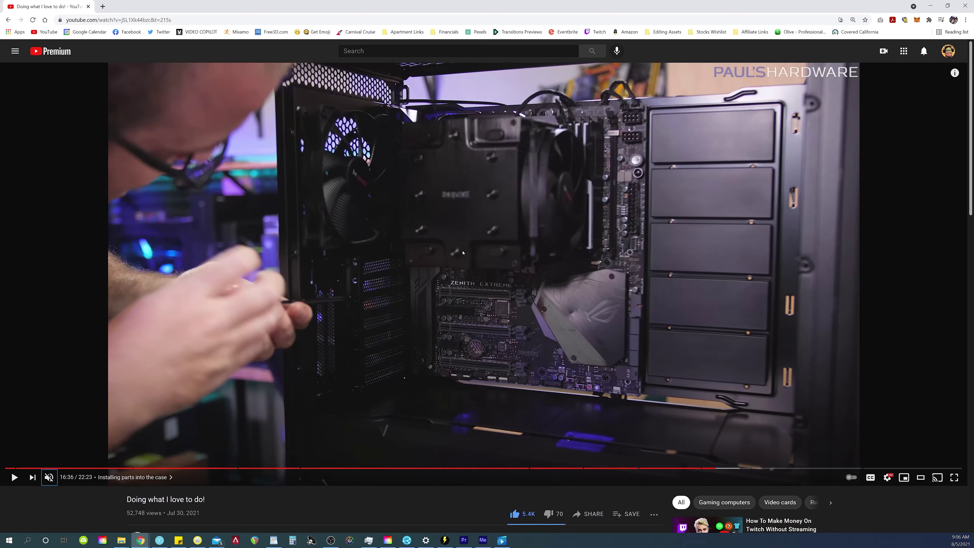
key(alt+Tab)
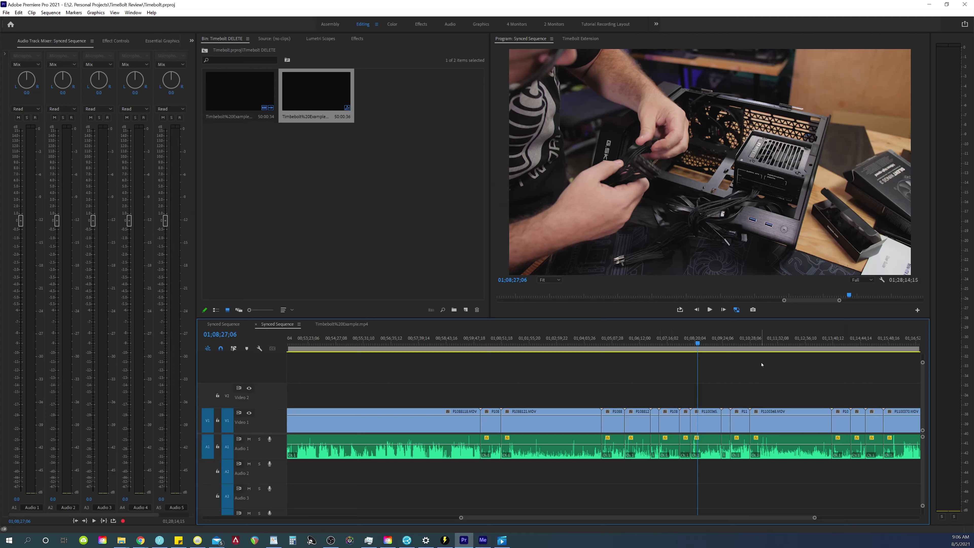
Return to the edited Synced Sequence, enlarge the timeline to fill the window and save the project.
click(229, 326)
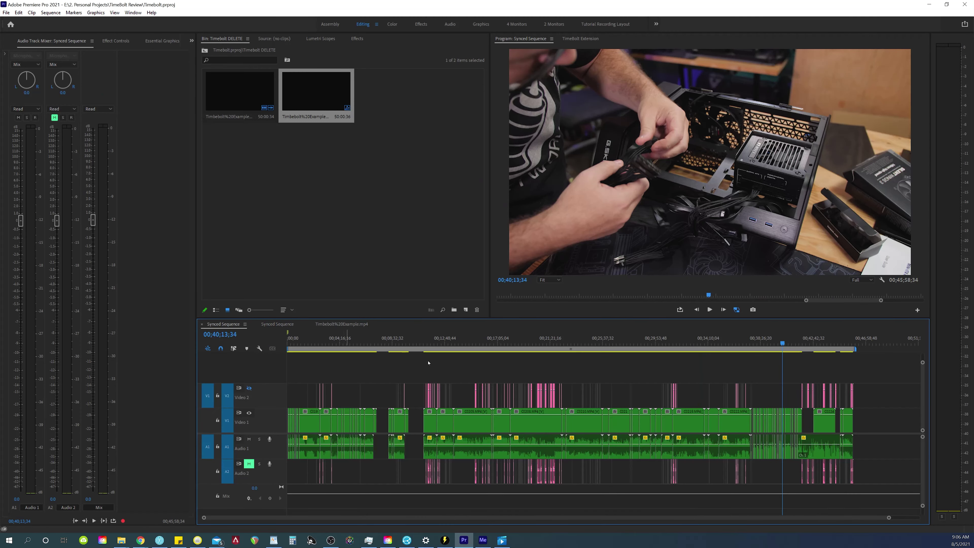
key(grave)
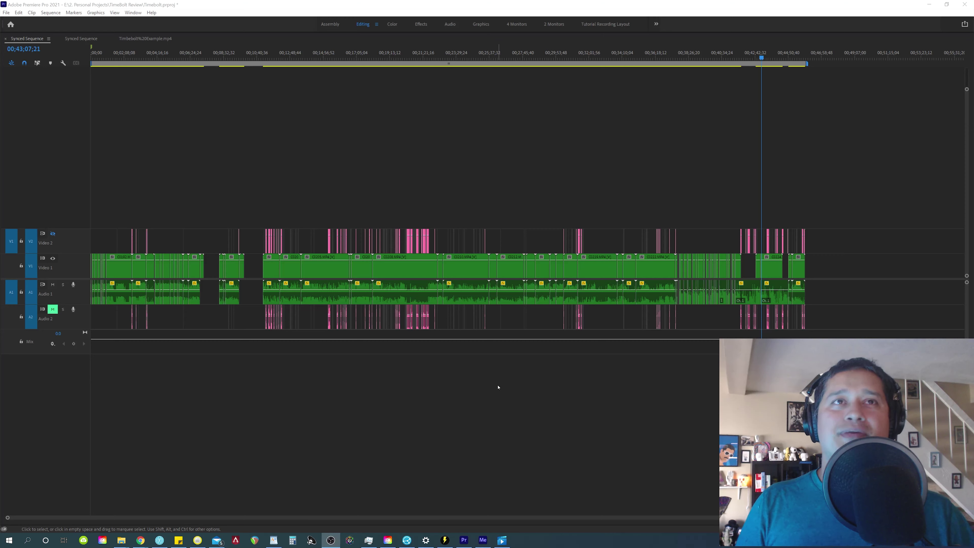
key(ctrl+s)
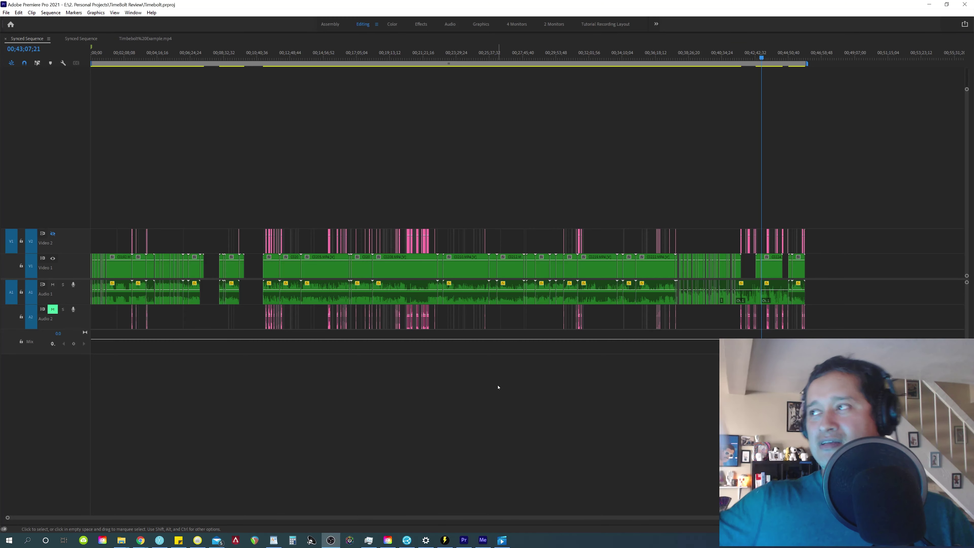